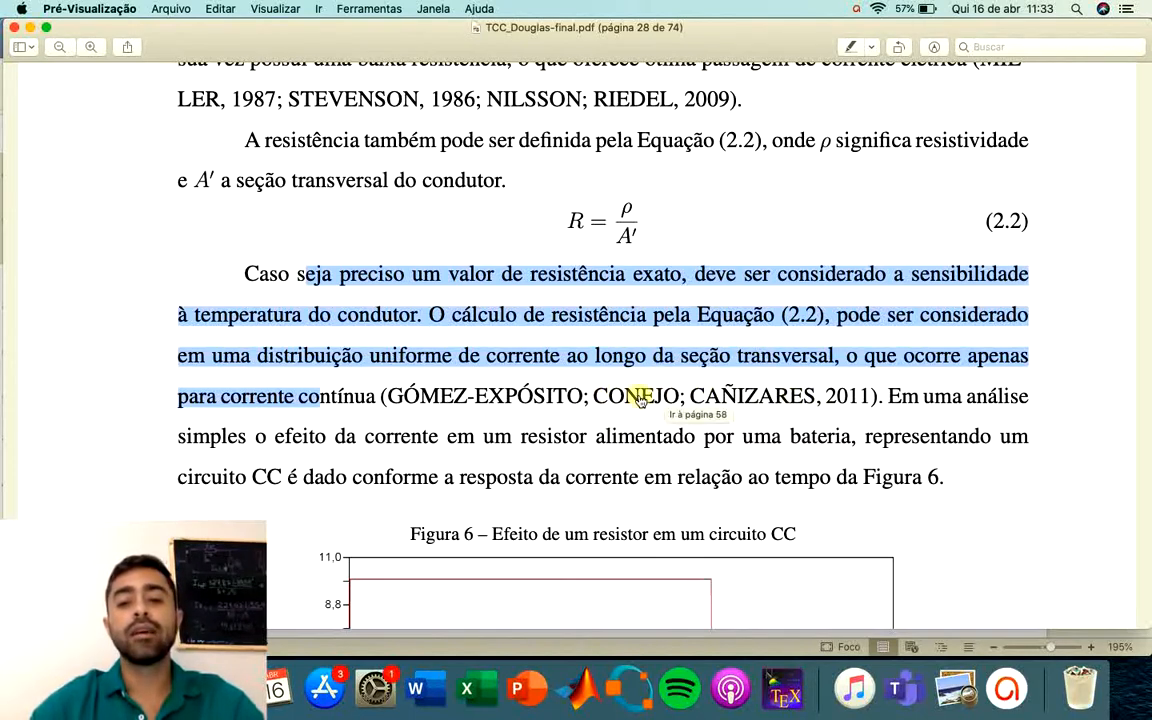
Follow the CONEJO citation to the REFERÊNCIAS list on page 58 and scroll through it.
left_click(639, 397)
scroll(440, 297, "up", 5)
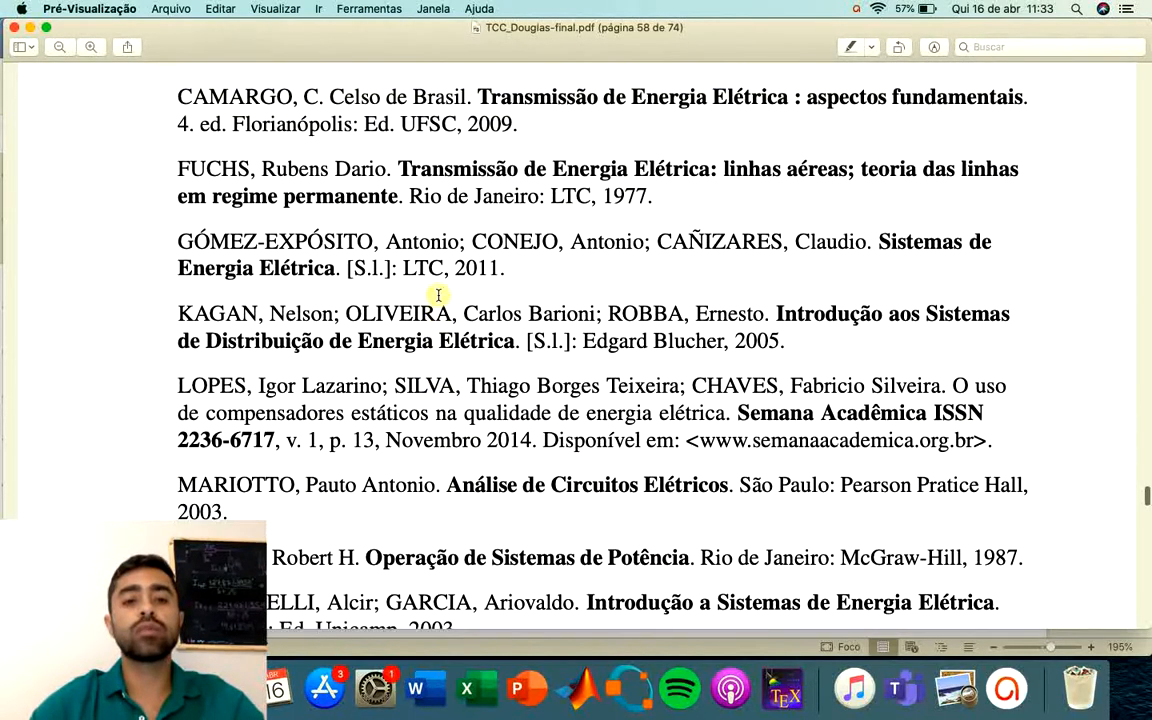
scroll(438, 295, "up", 7)
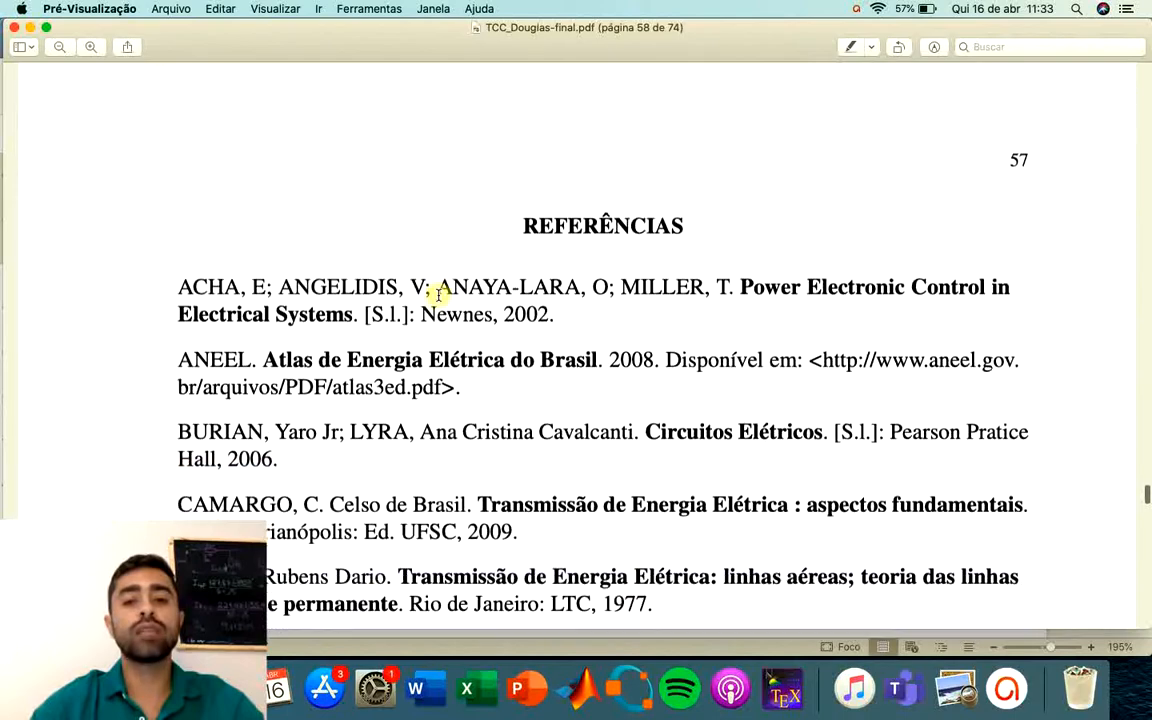
scroll(390, 340, "down", 3)
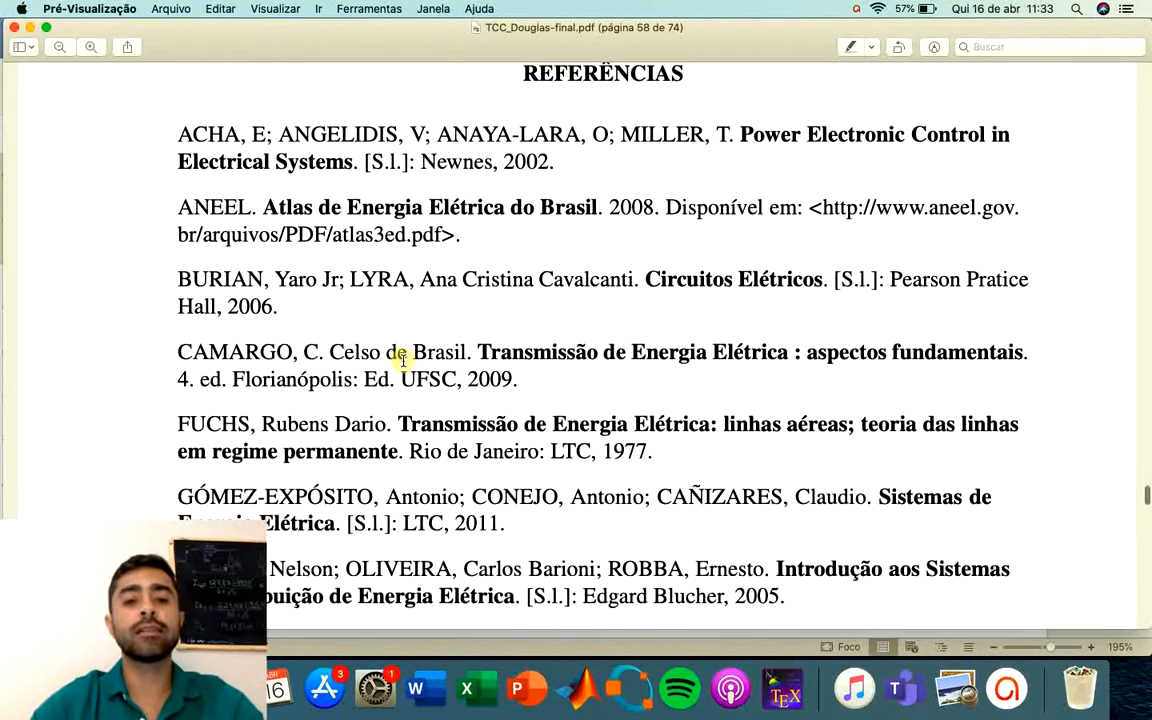
scroll(403, 357, "down", 9)
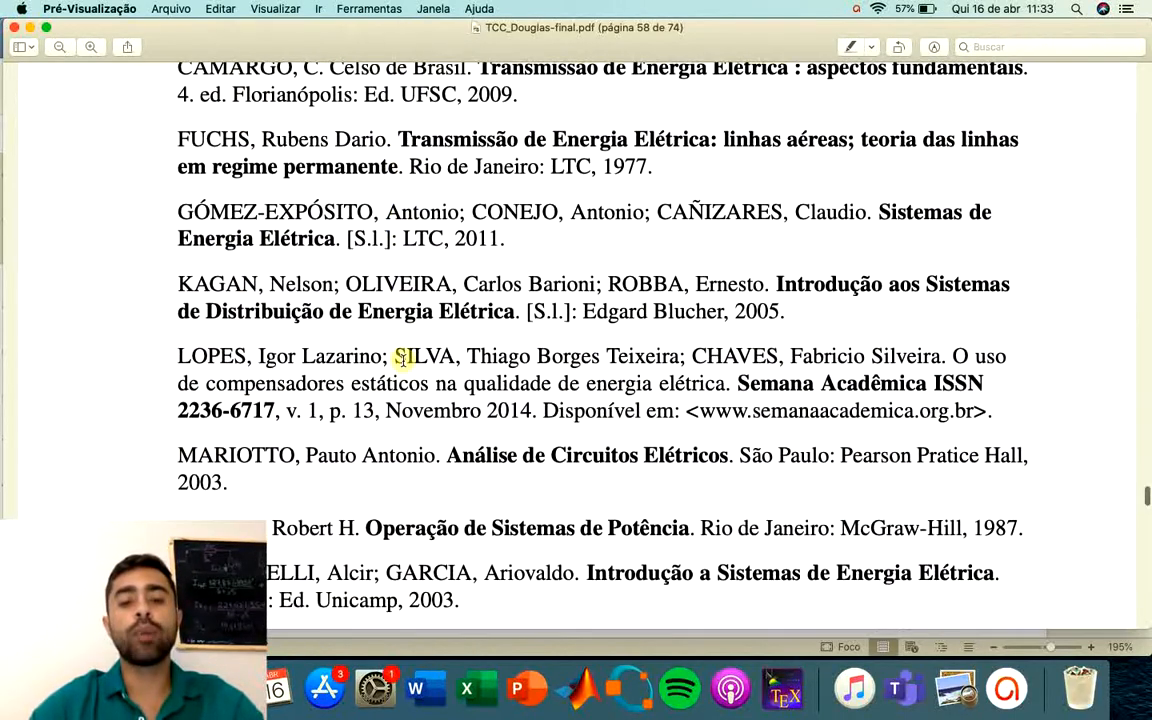
scroll(403, 360, "down", 7)
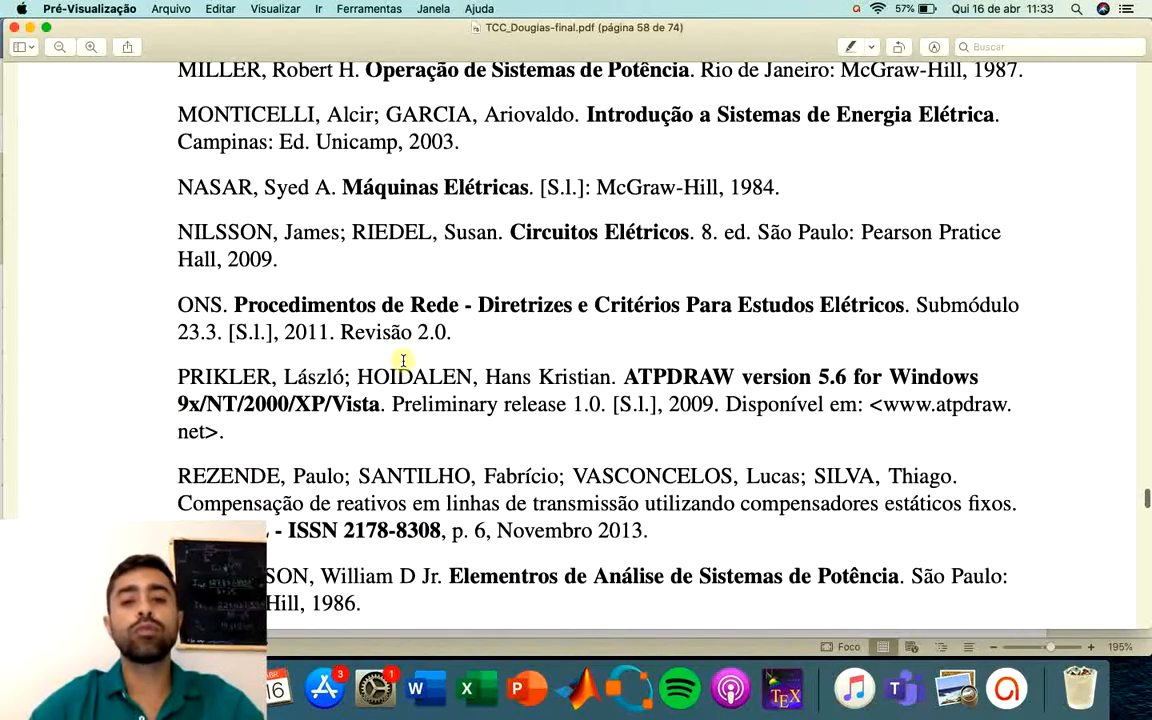
scroll(403, 360, "up", 17)
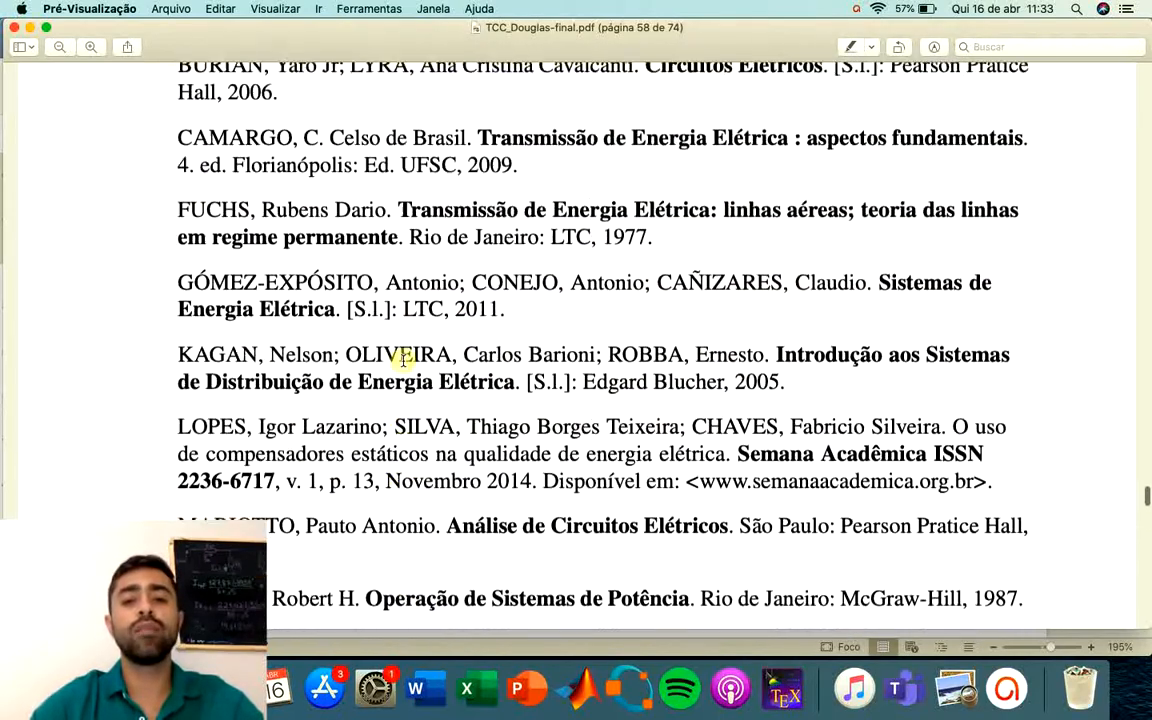
scroll(403, 360, "up", 3)
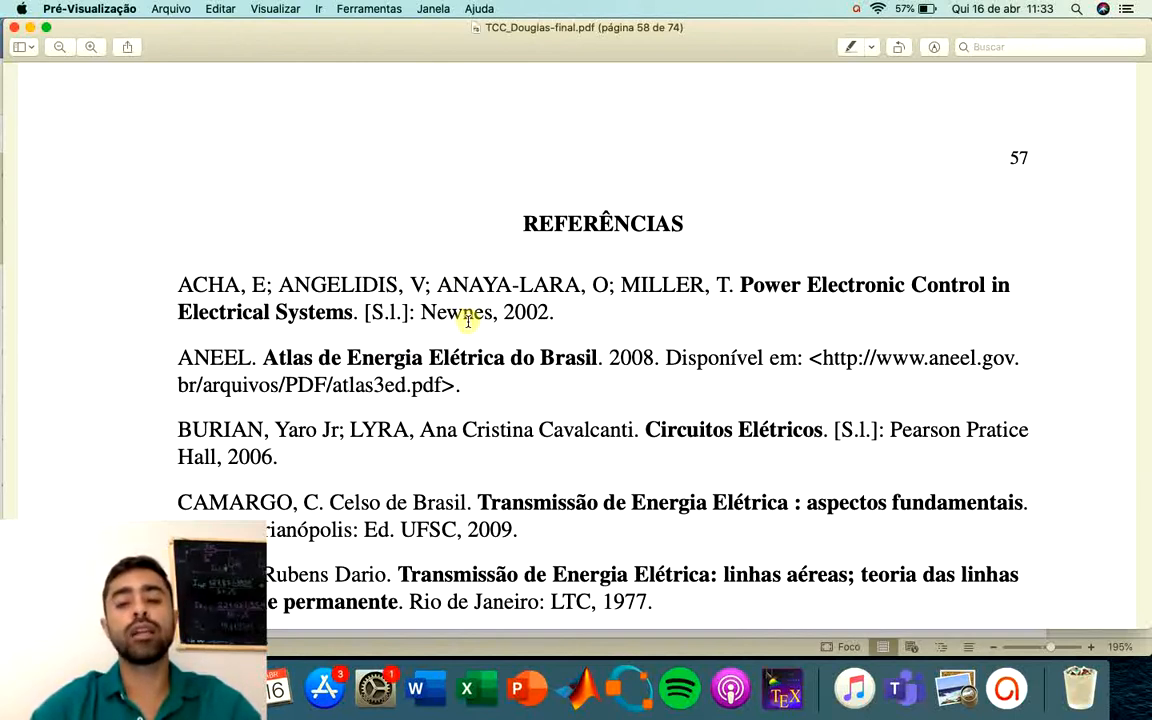
Select parts of the ACHA and ANEEL reference entries, then keep browsing the list.
left_click_drag(572, 314, 522, 267)
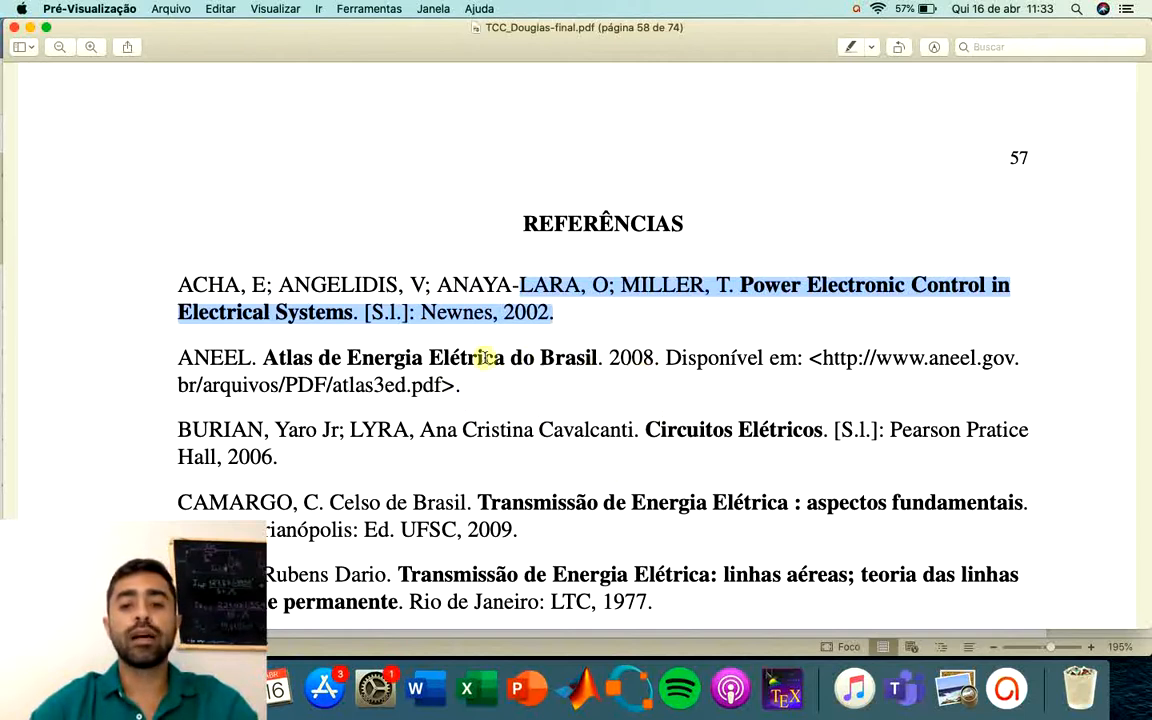
left_click_drag(430, 358, 457, 398)
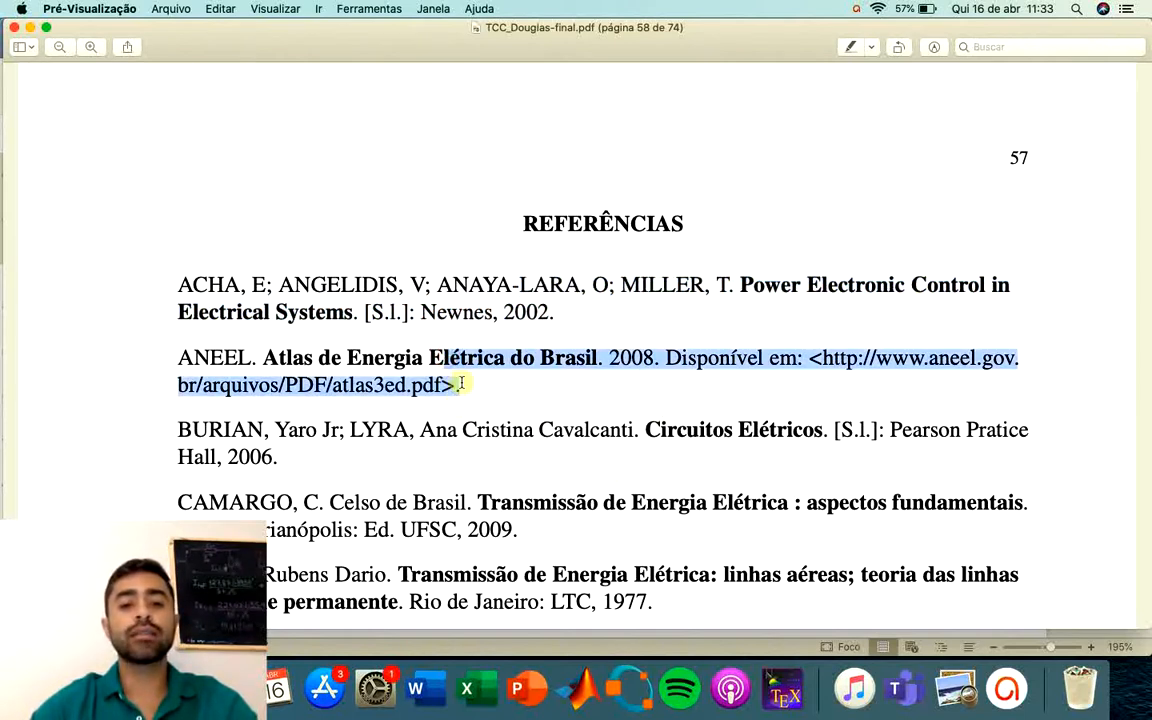
left_click(567, 403)
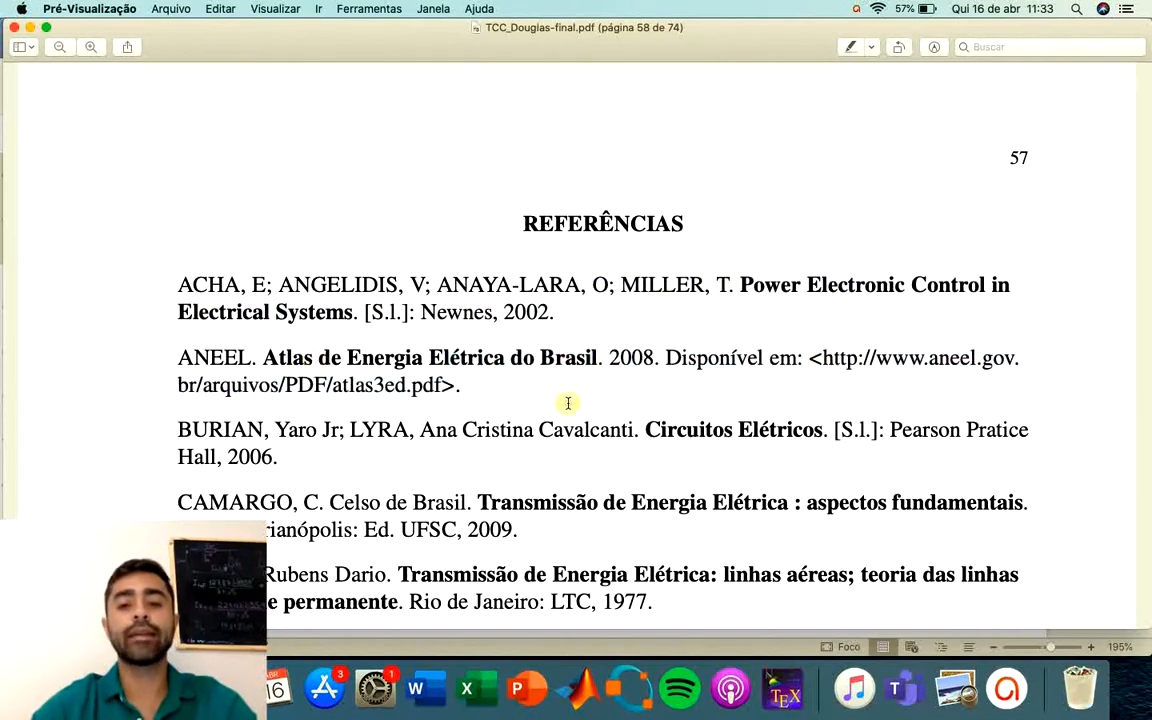
scroll(567, 403, "down", 5)
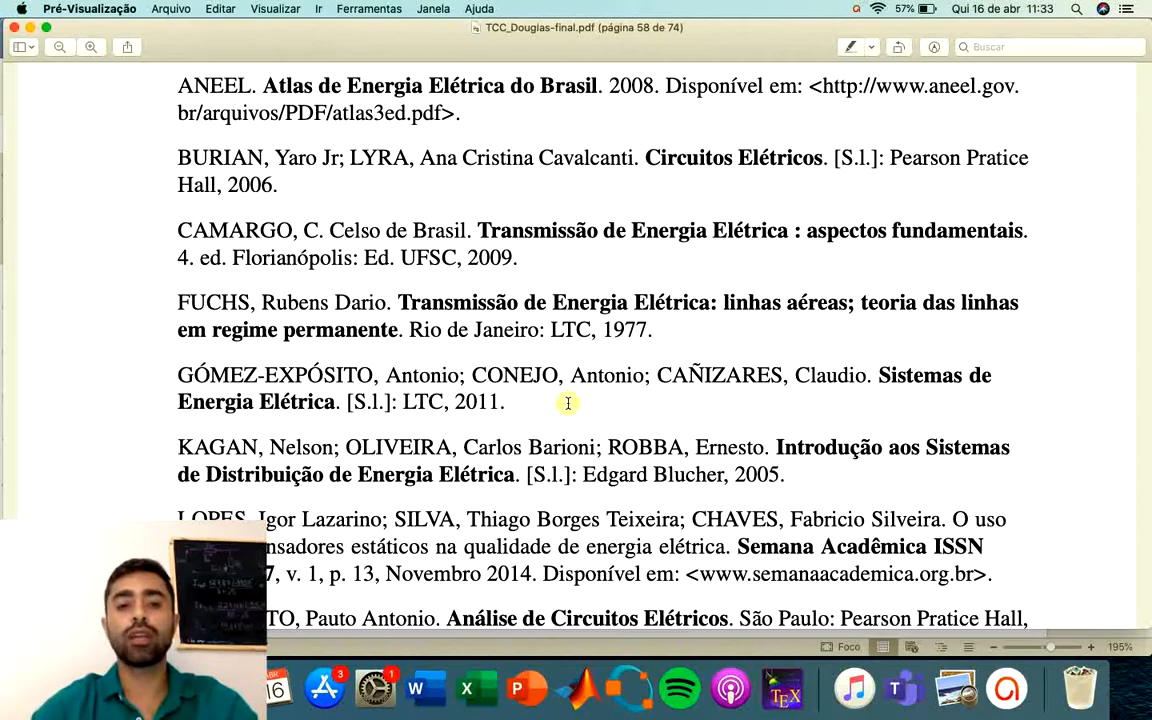
scroll(567, 403, "down", 10)
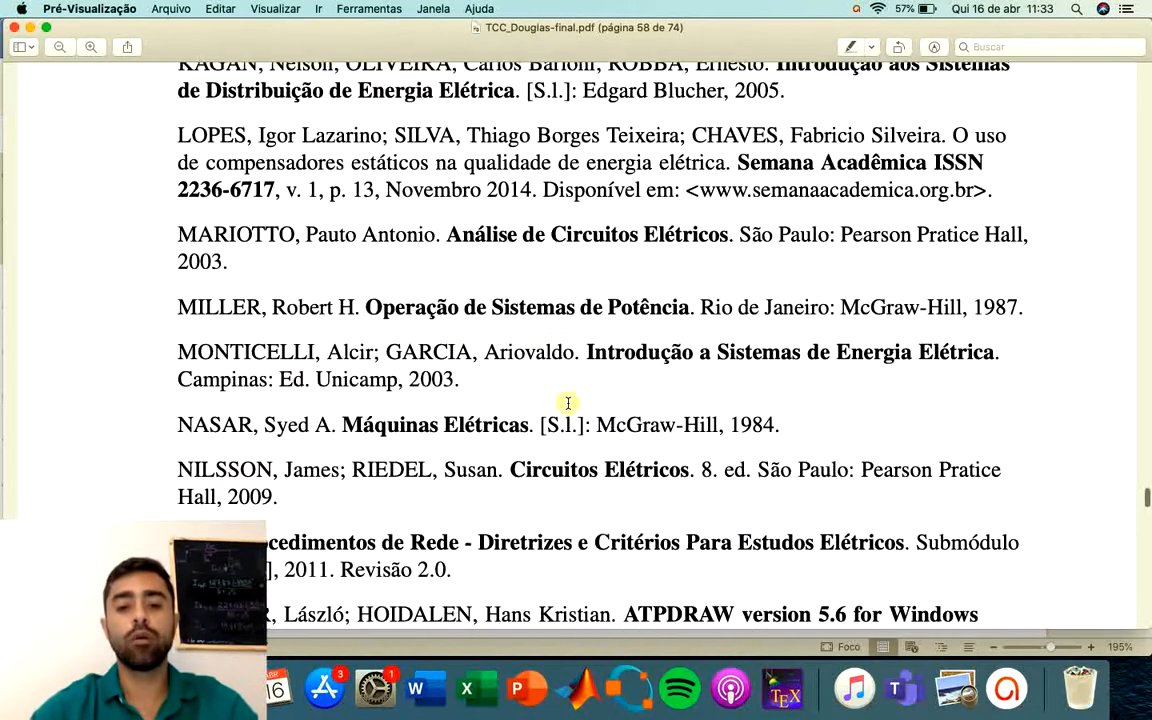
scroll(567, 403, "up", 8)
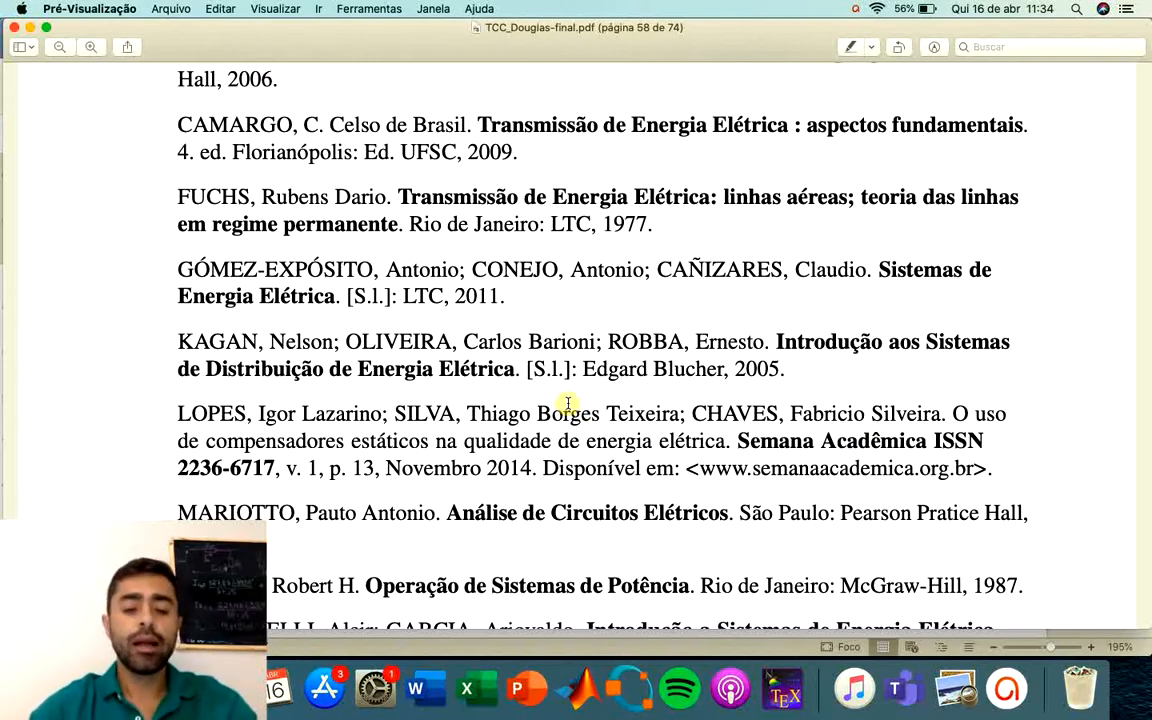
In the blank Documento4, view the Inserir symbol picker and cancel it without inserting anything.
key("super+Tab")
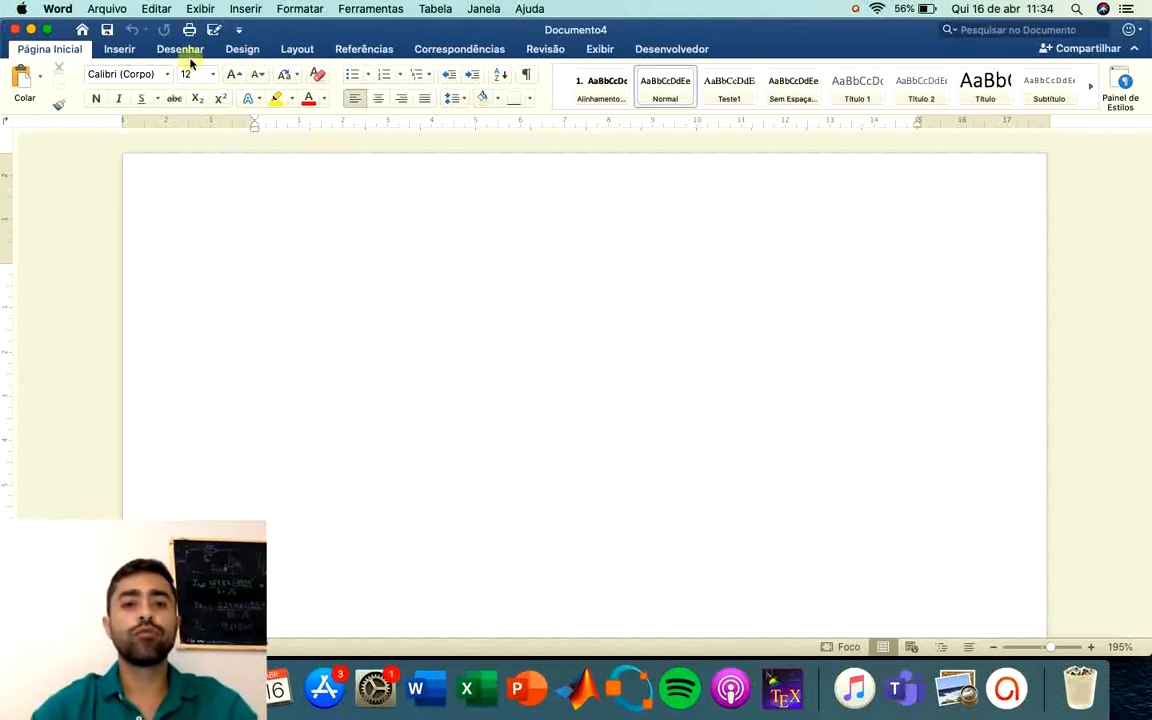
left_click(119, 50)
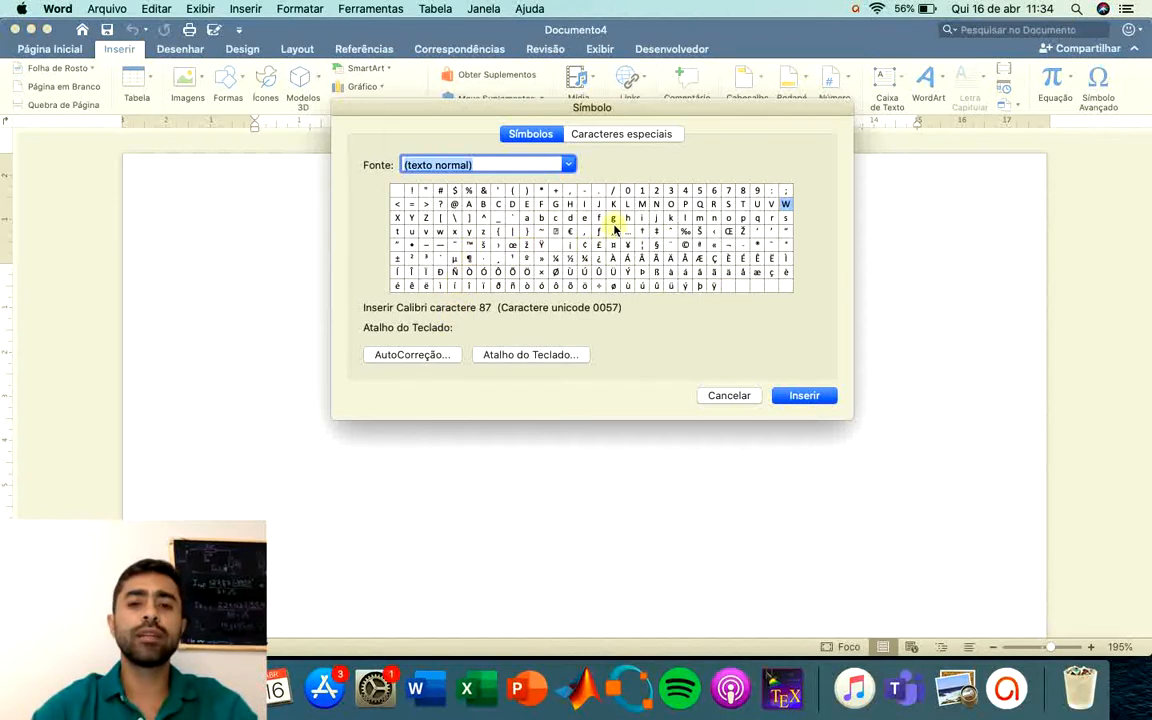
left_click(729, 395)
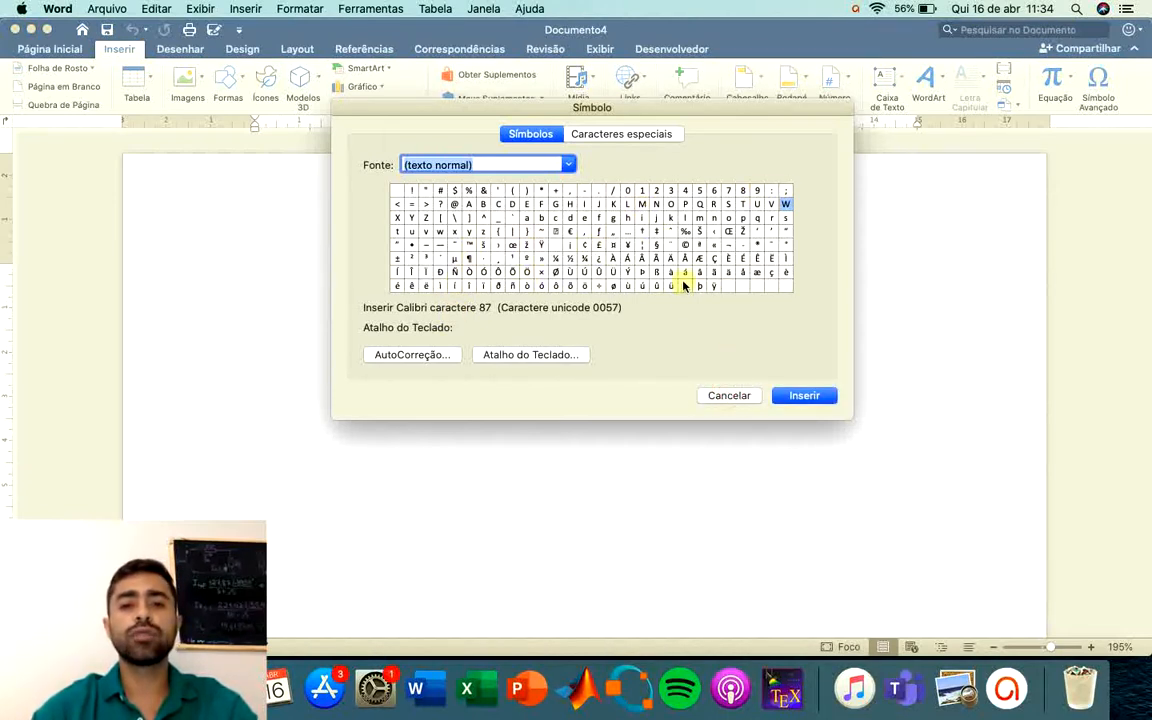
left_click(730, 395)
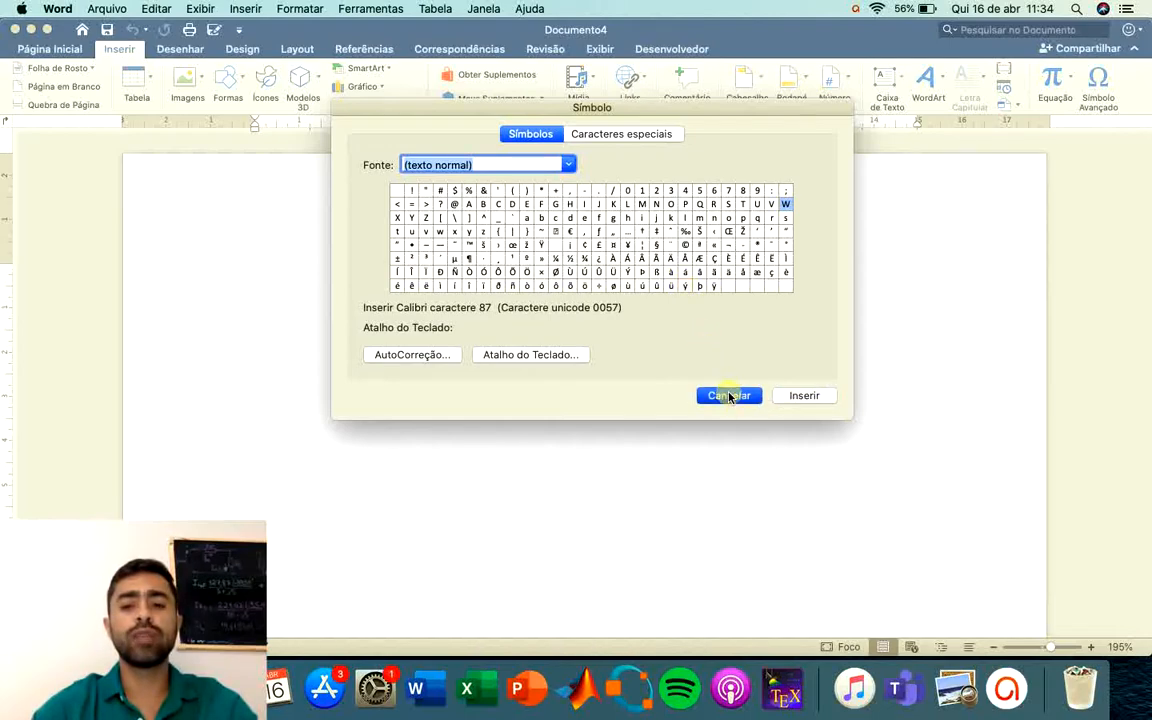
Back in the thesis PDF, locate and select equation 2.29.
key("super+Tab")
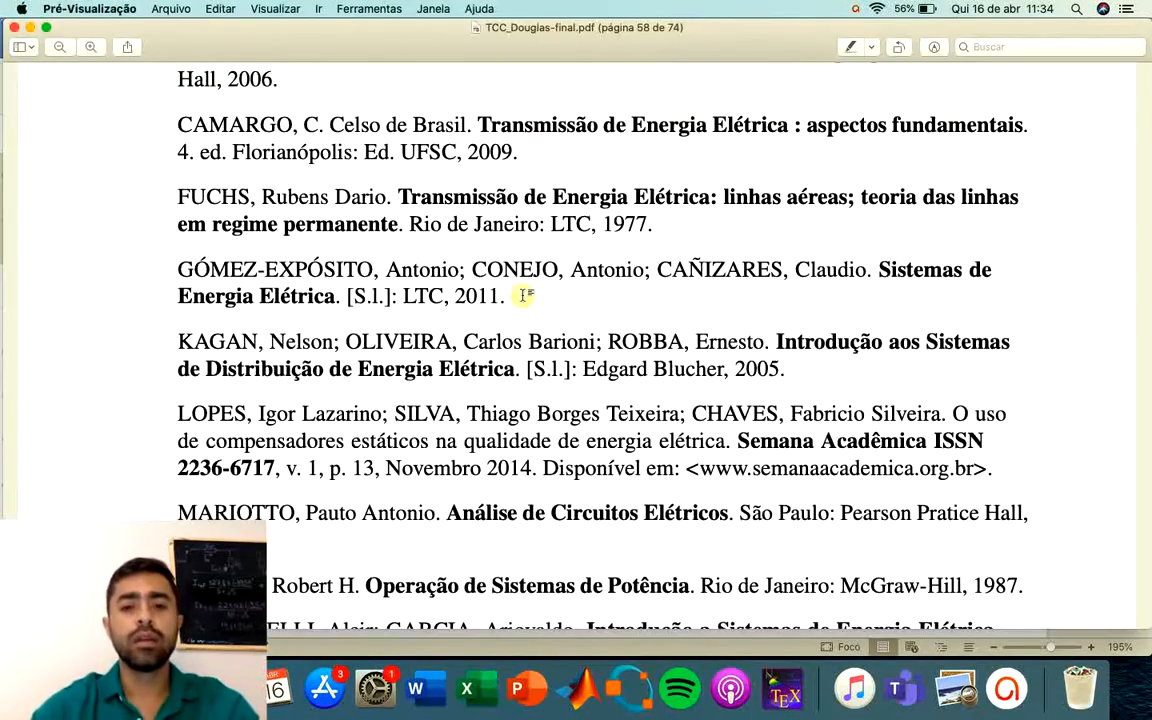
scroll(522, 296, "up", 20)
scroll(522, 296, "up", 20)
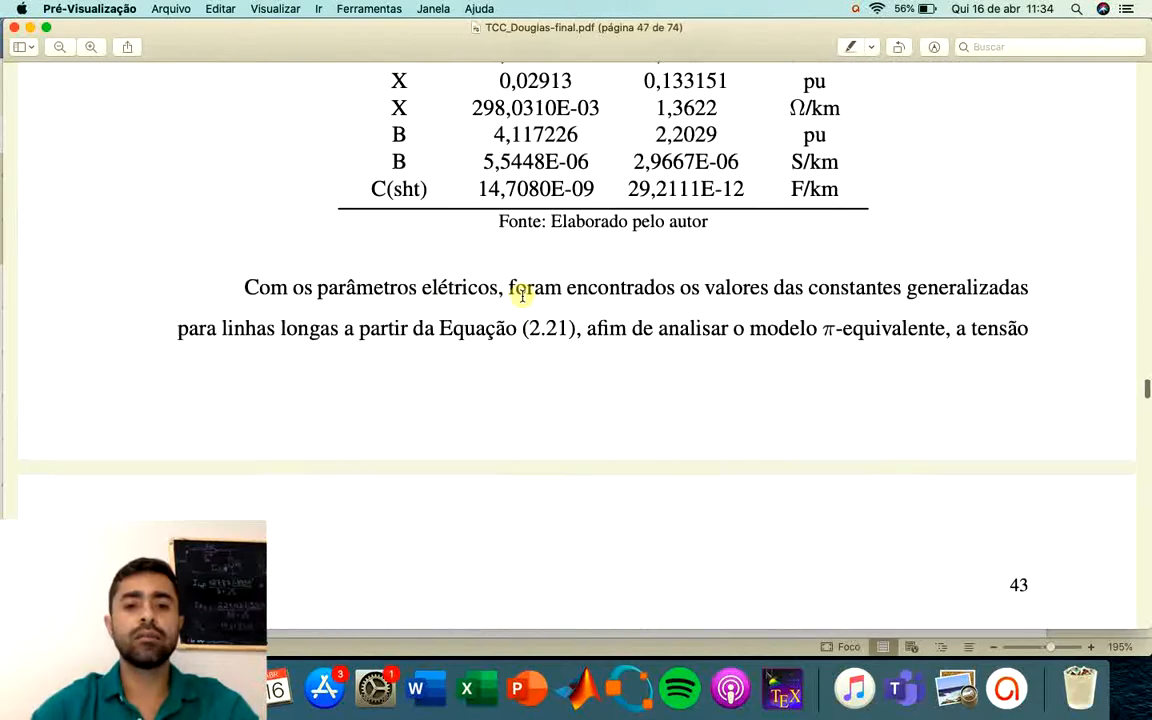
scroll(522, 296, "down", 5)
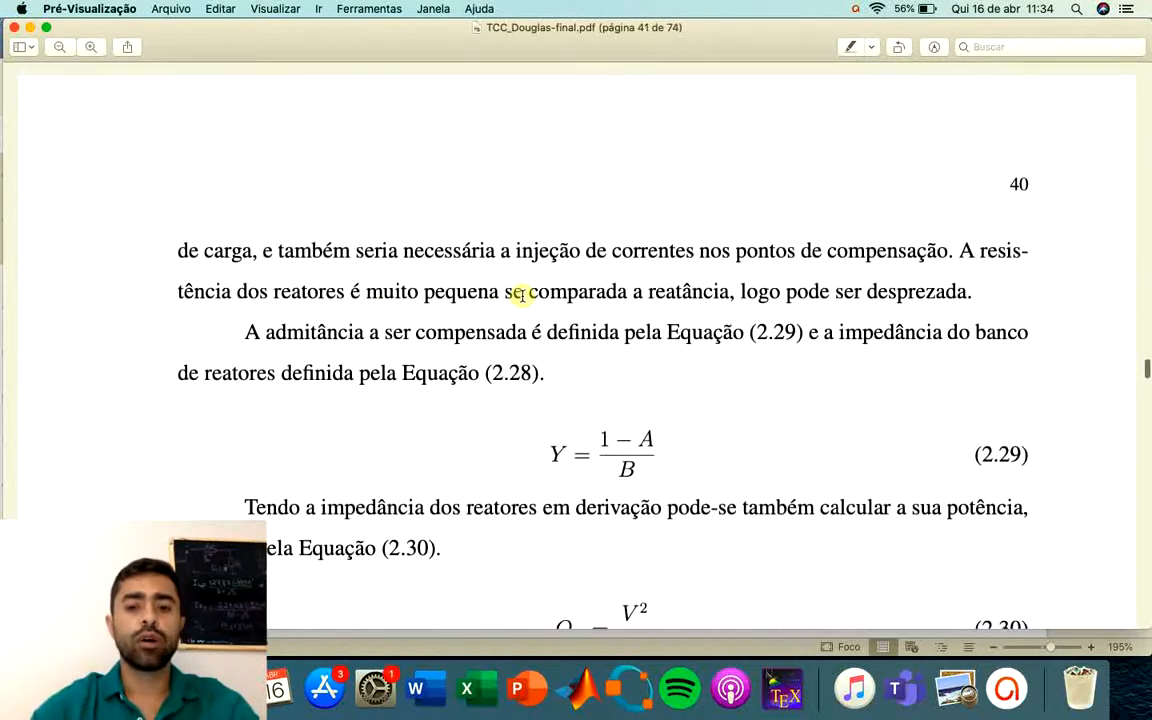
left_click_drag(530, 381, 645, 382)
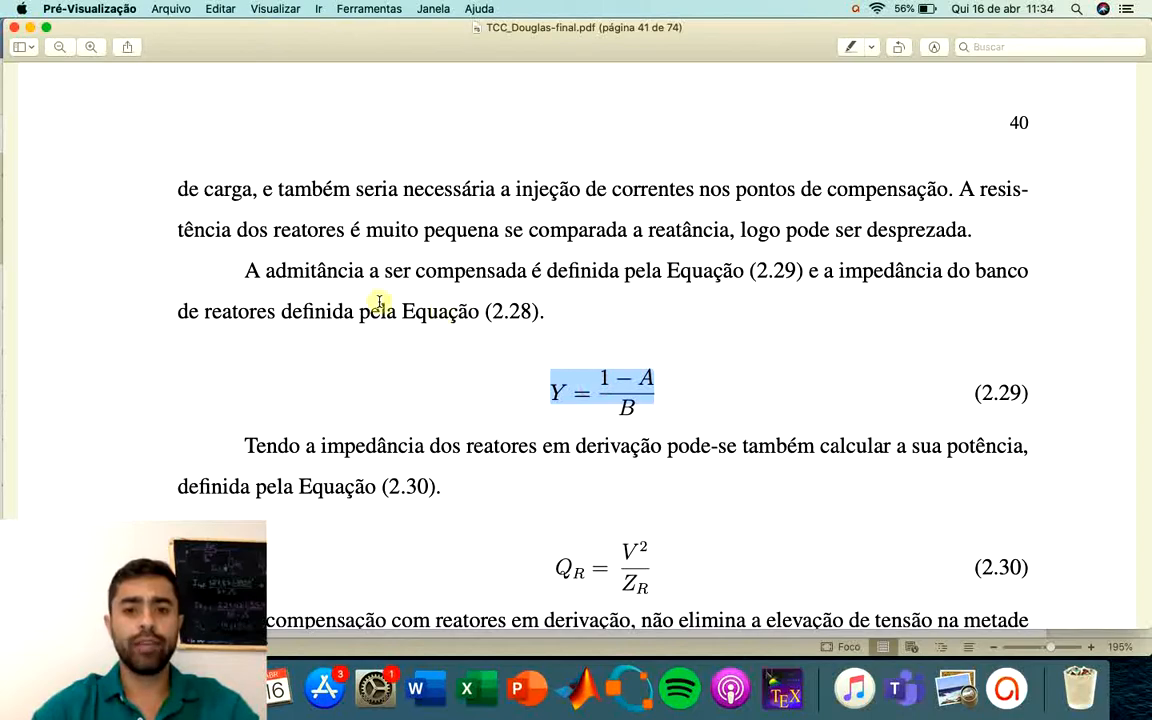
Scroll up to page 38, selecting equation 2.28 and the π symbol, then return to Word.
scroll(504, 219, "up", 15)
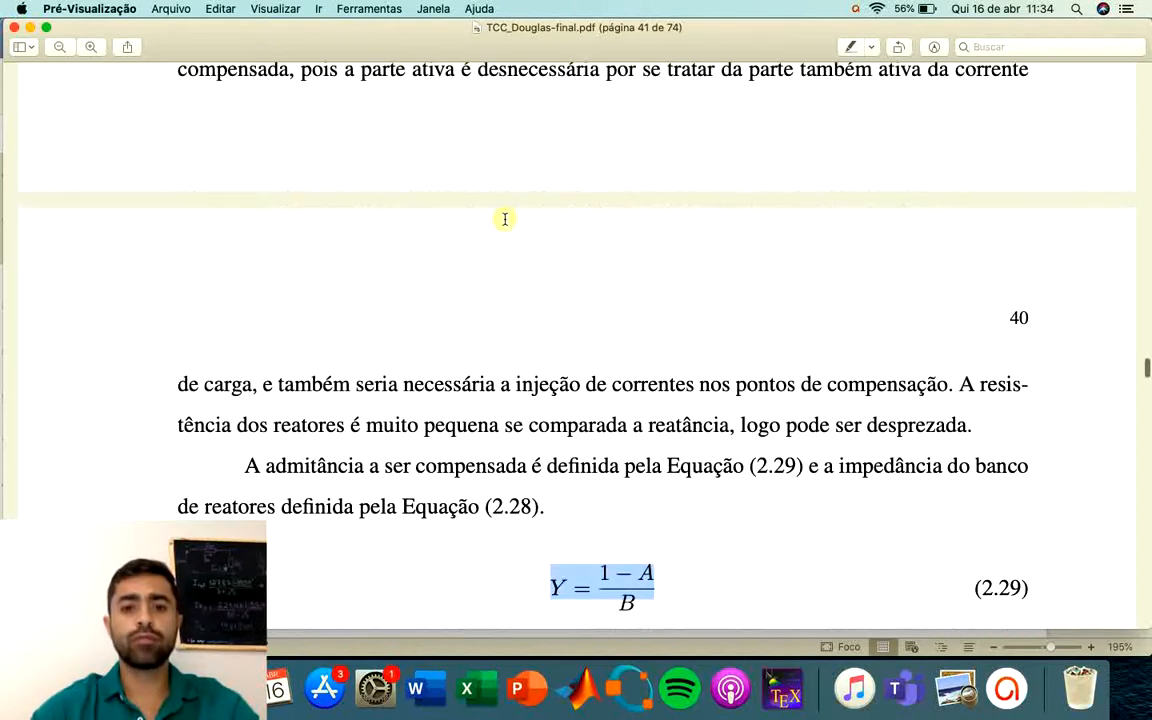
scroll(504, 219, "up", 5)
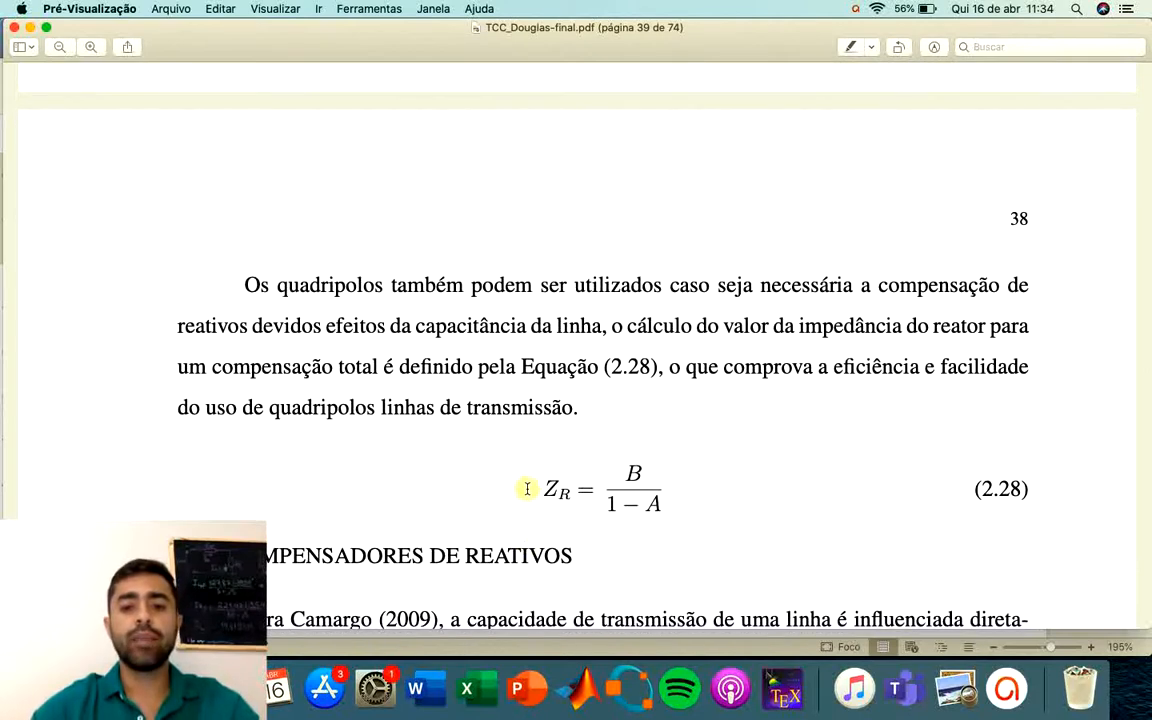
left_click_drag(524, 488, 679, 496)
scroll(683, 496, "up", 6)
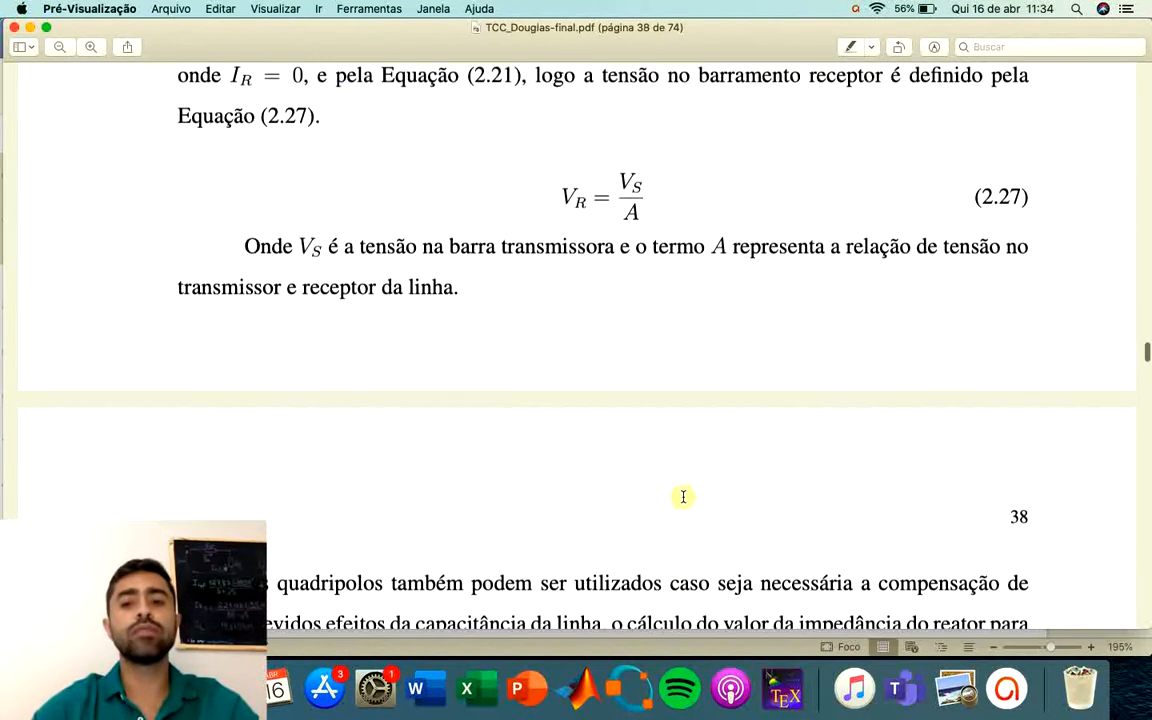
scroll(683, 496, "up", 6)
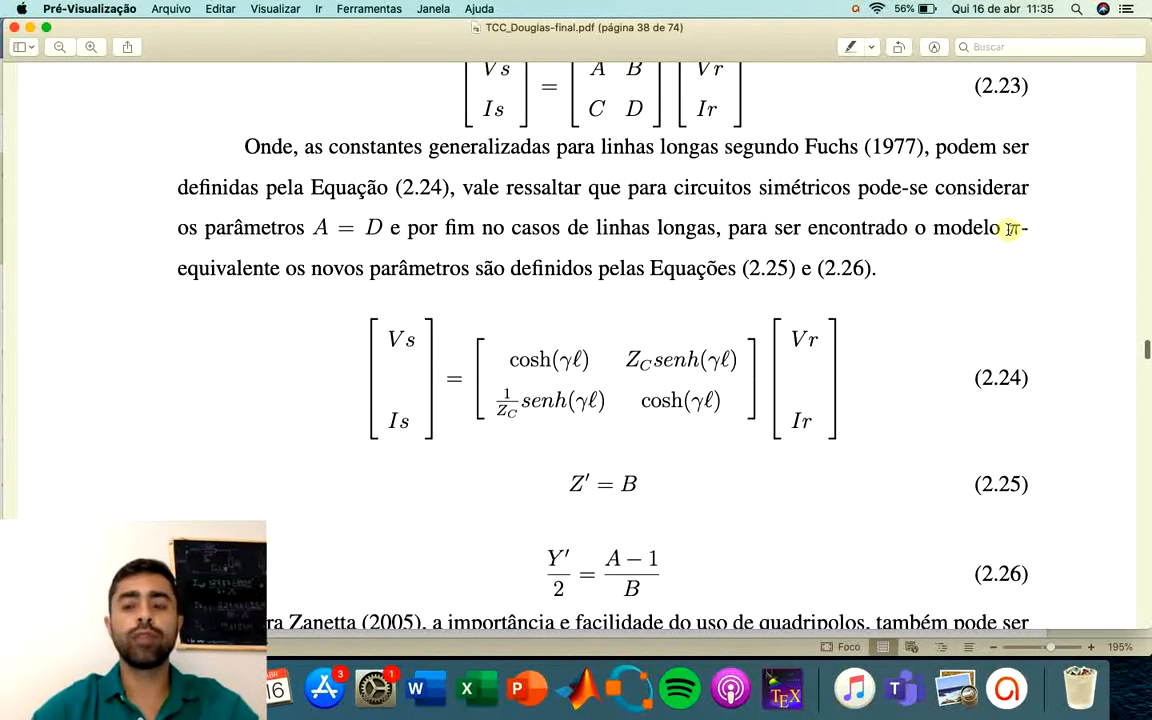
left_click_drag(1006, 228, 1033, 240)
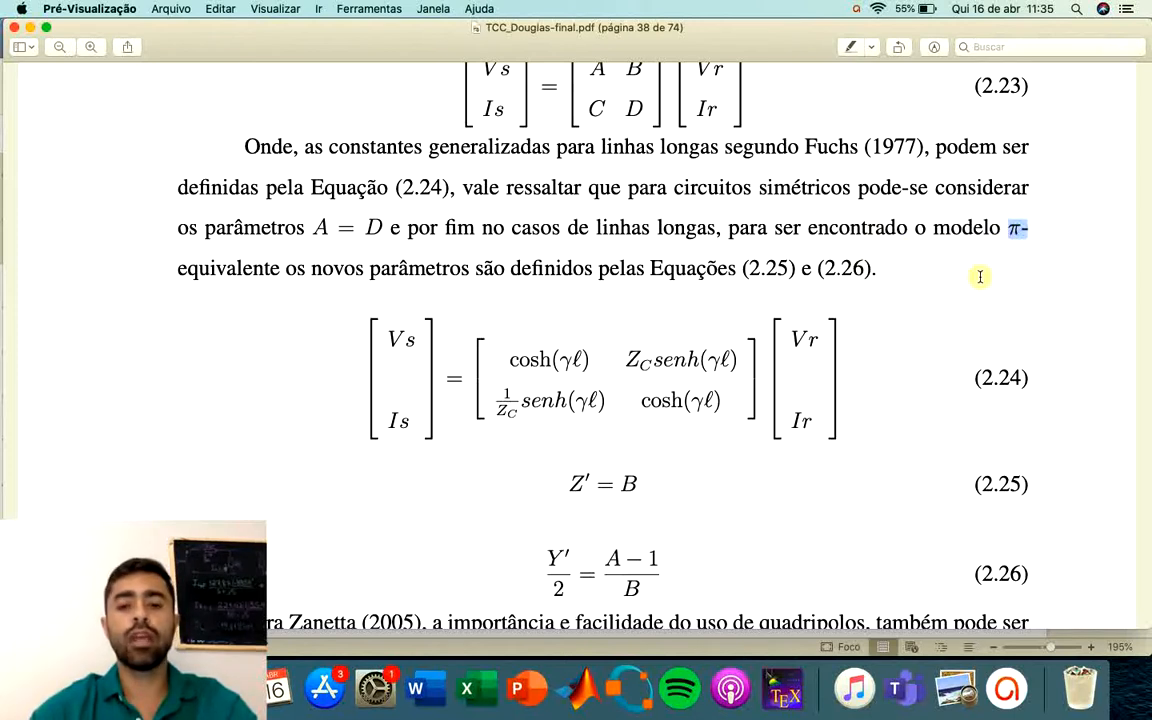
key("super+Tab")
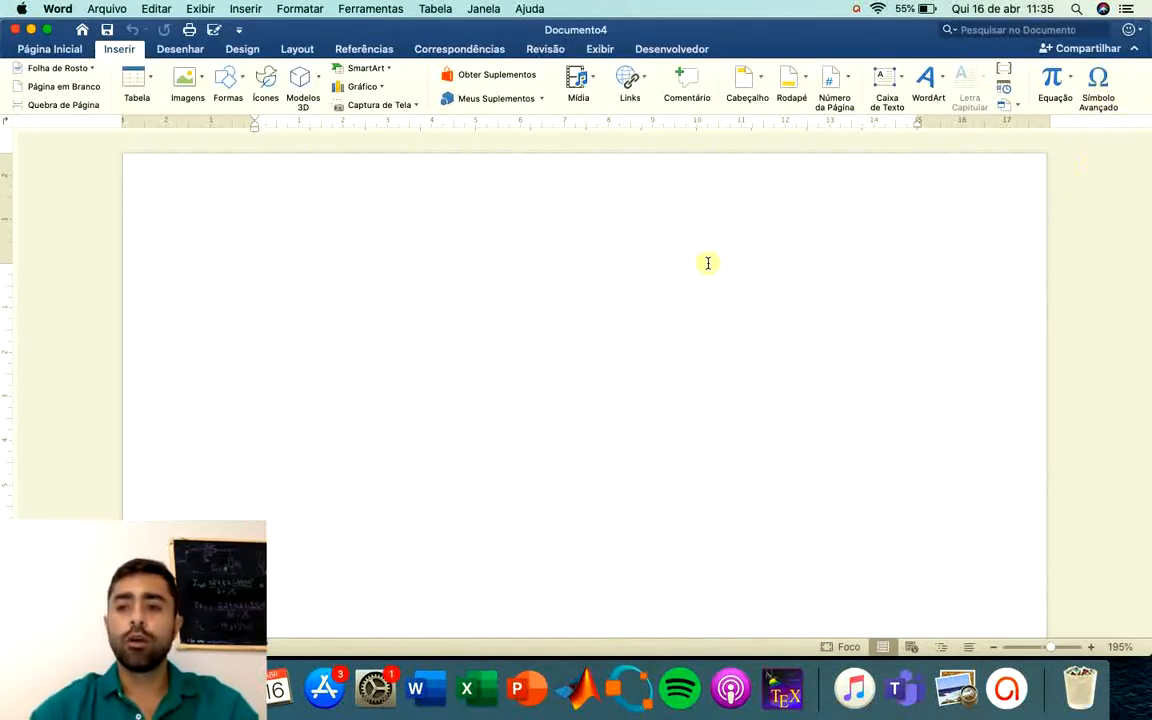
Insert a new blank equation from the Equação gallery into Documento4, then return to the PDF.
key("super+Tab")
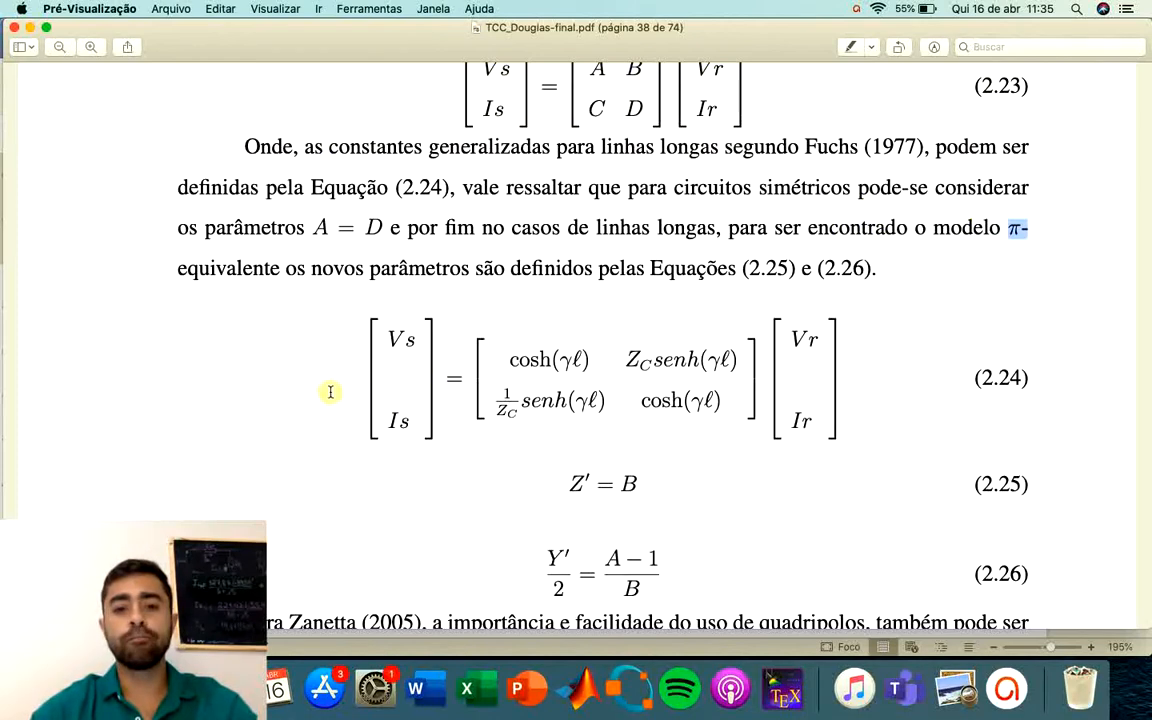
key("super+Tab")
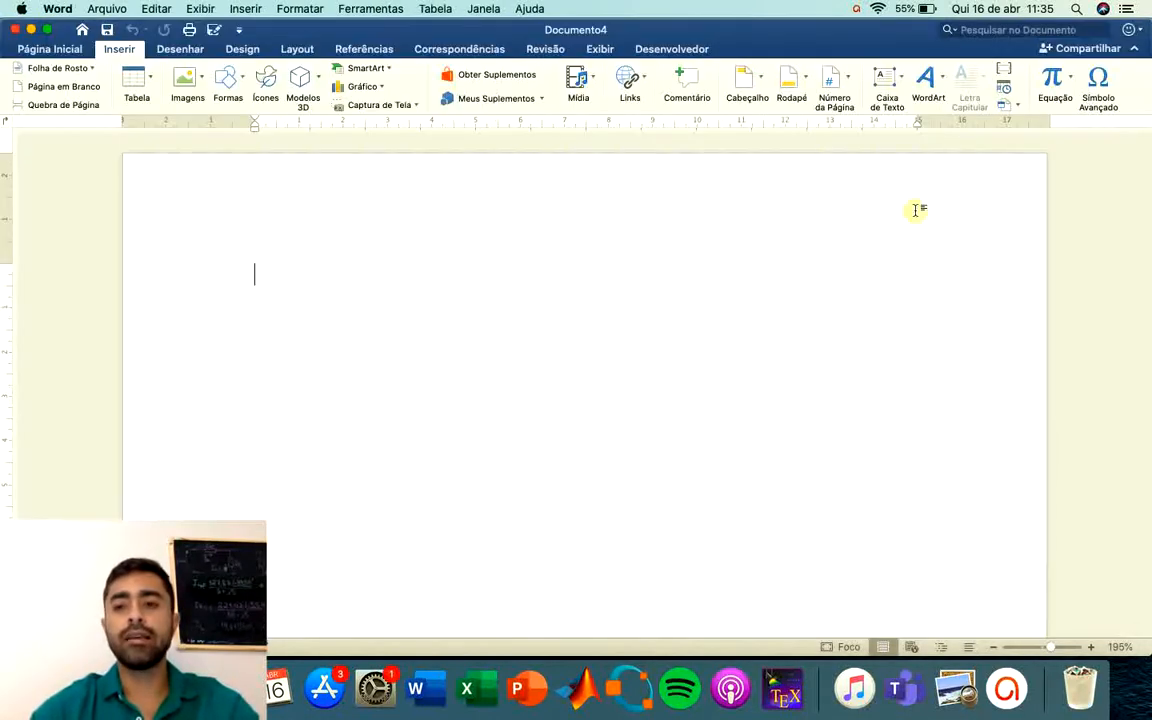
left_click(1069, 77)
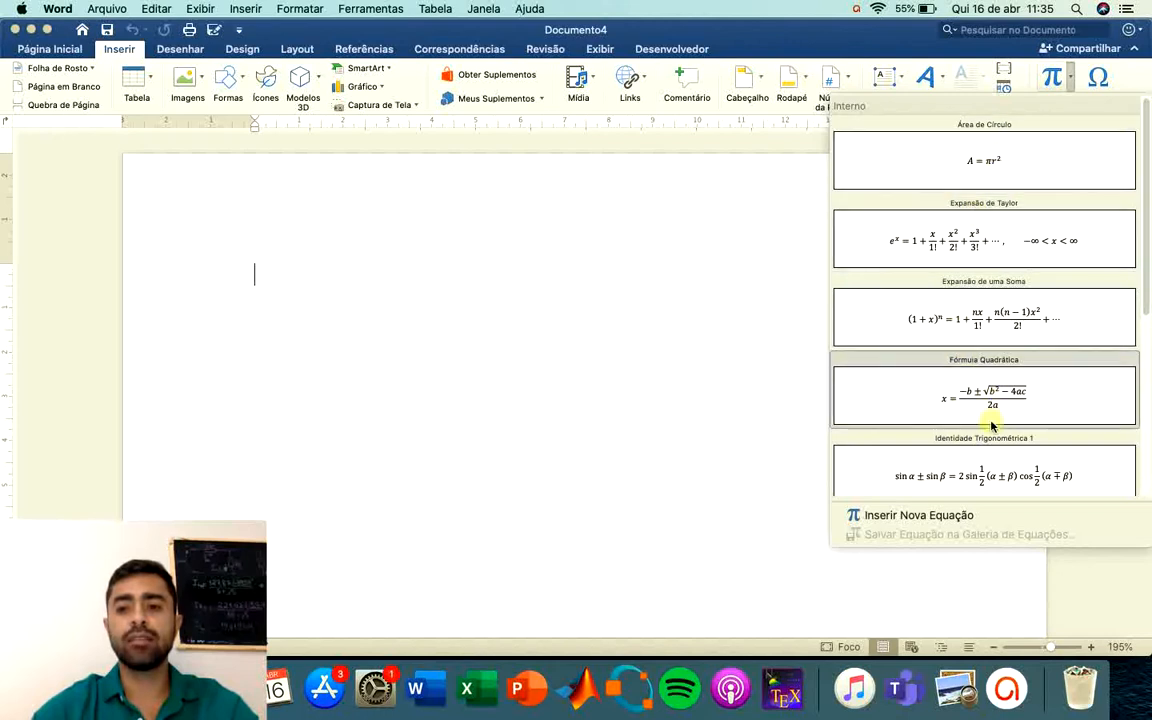
left_click(924, 517)
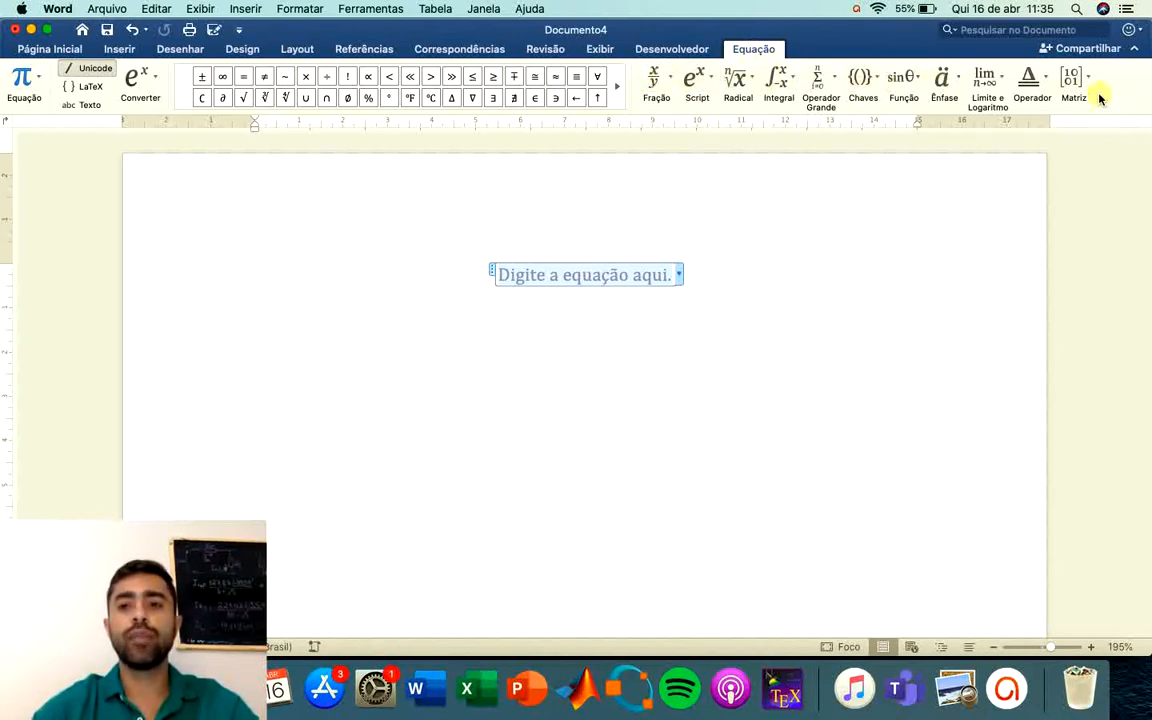
key("super+Tab")
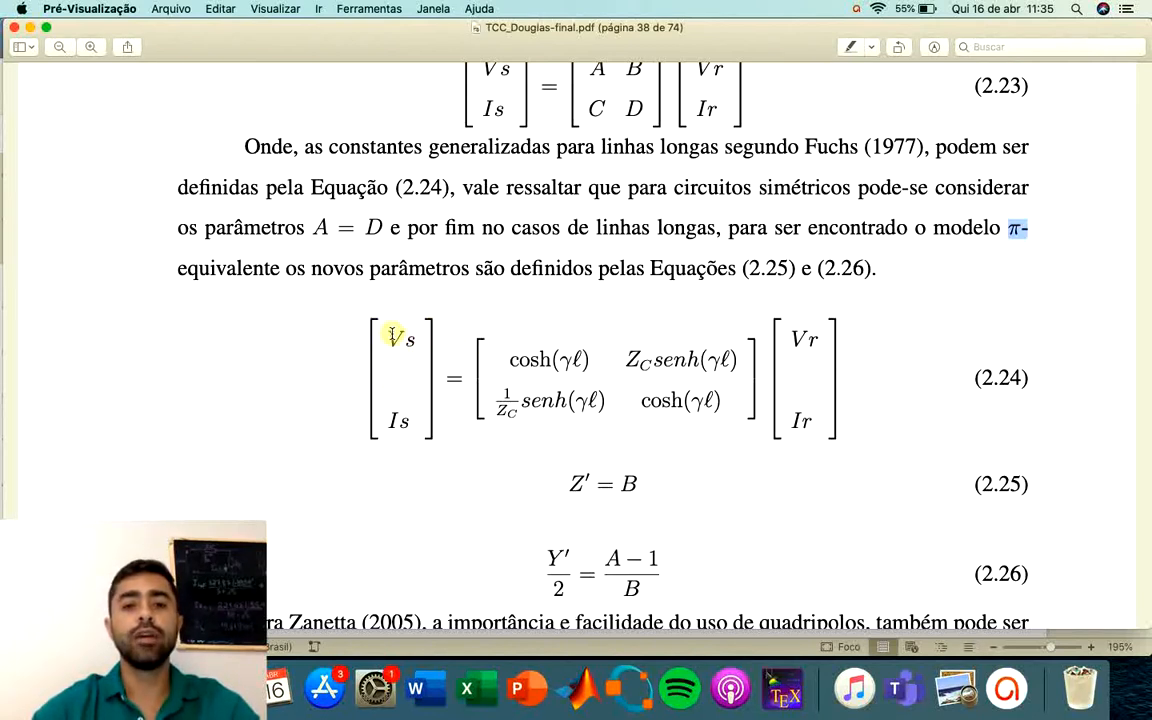
left_click_drag(392, 338, 410, 339)
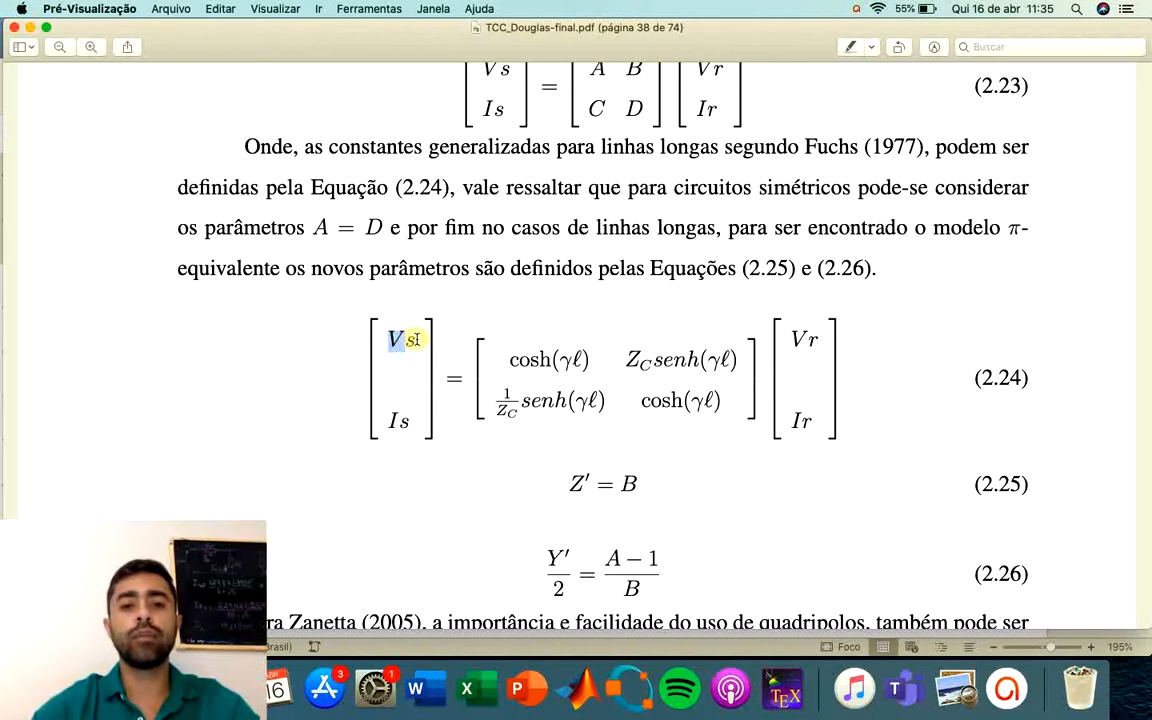
double_click(406, 423)
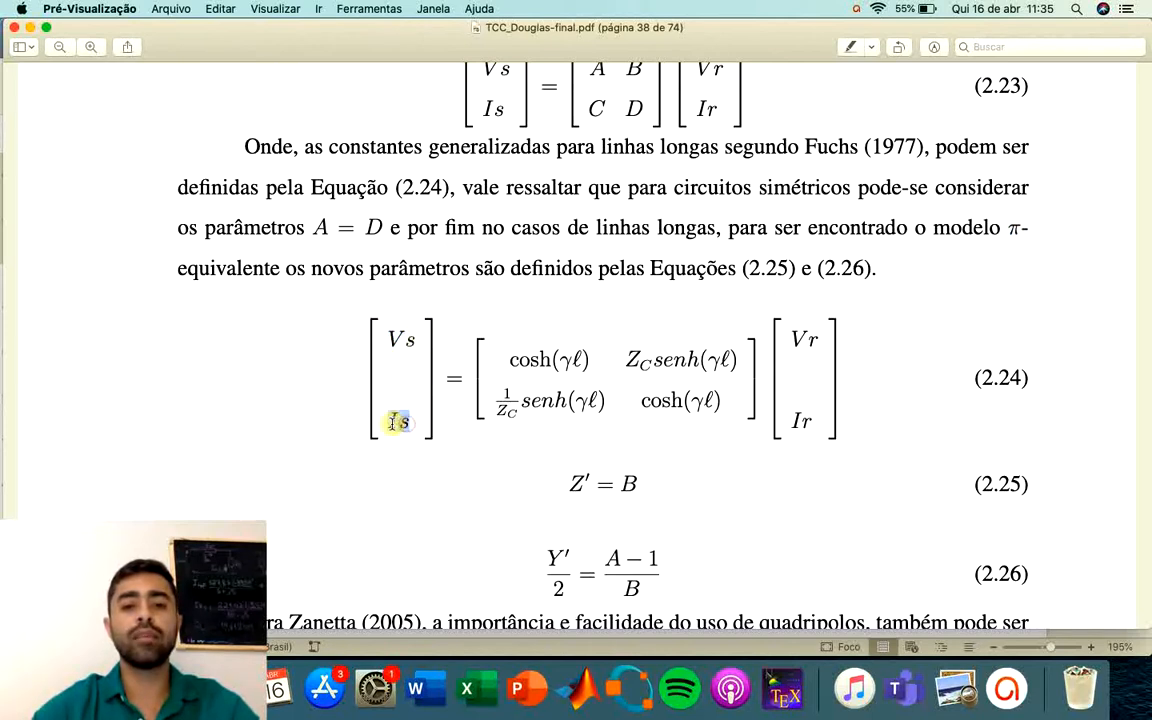
left_click(373, 341)
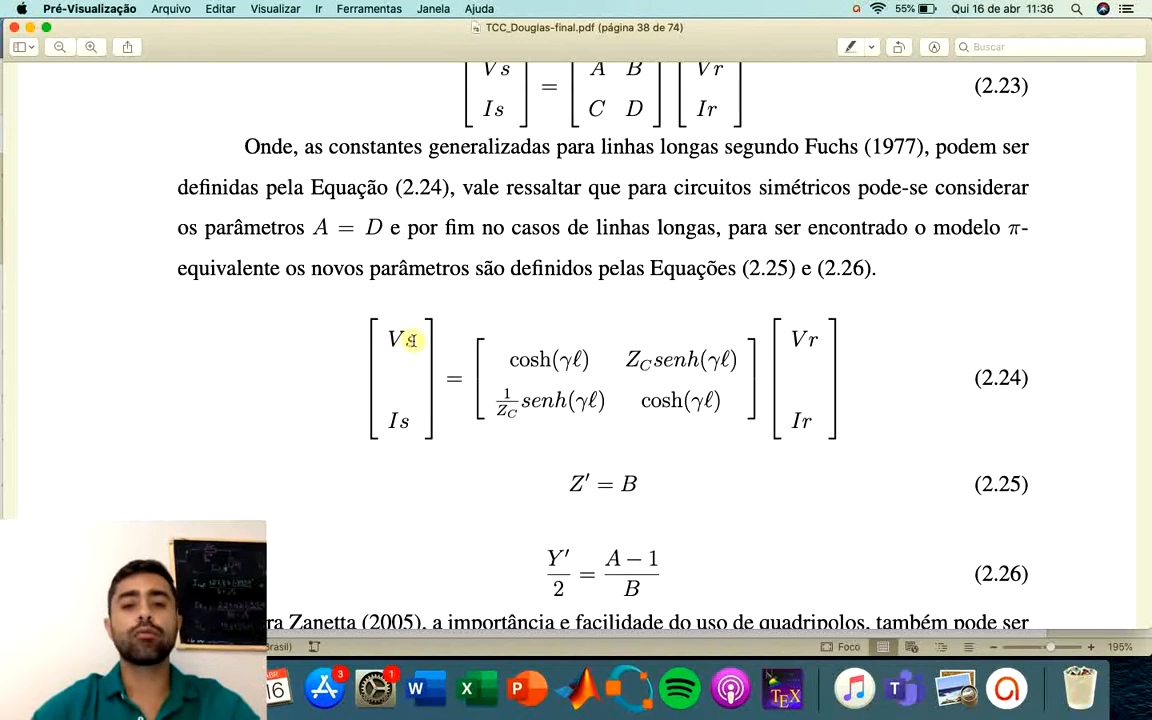
Glance at the thesis PDF once more and come back to Word's empty equation box.
key("super+Tab")
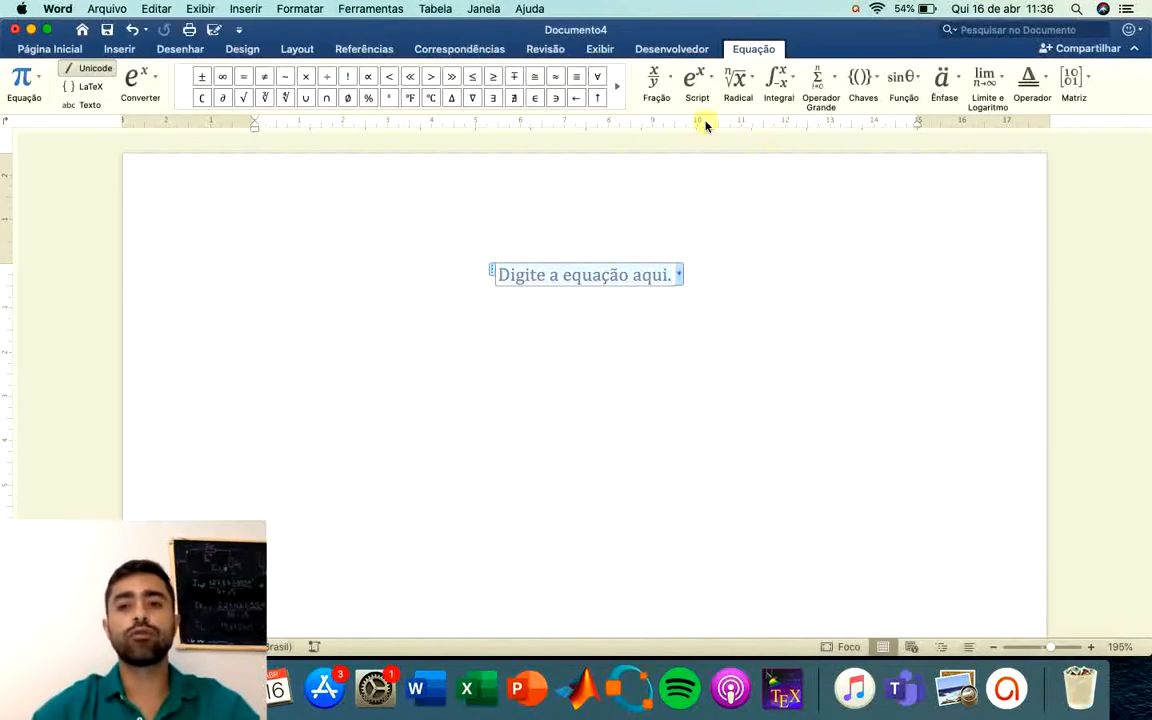
key("super+Tab")
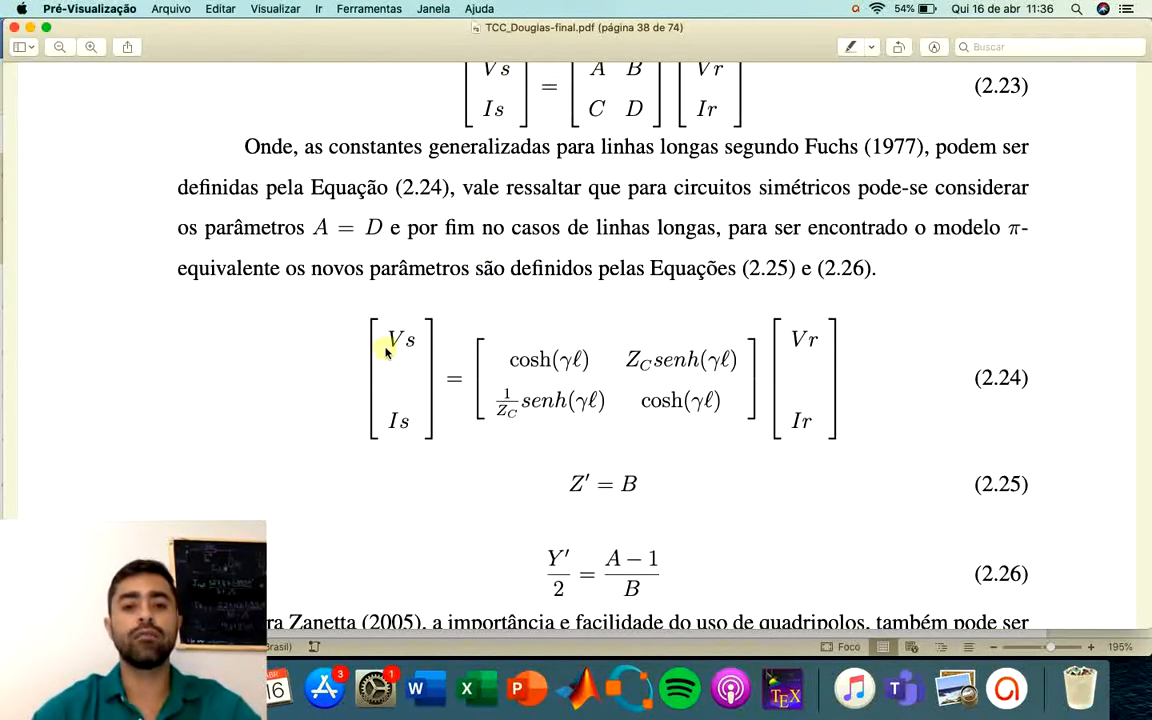
key("super+Tab")
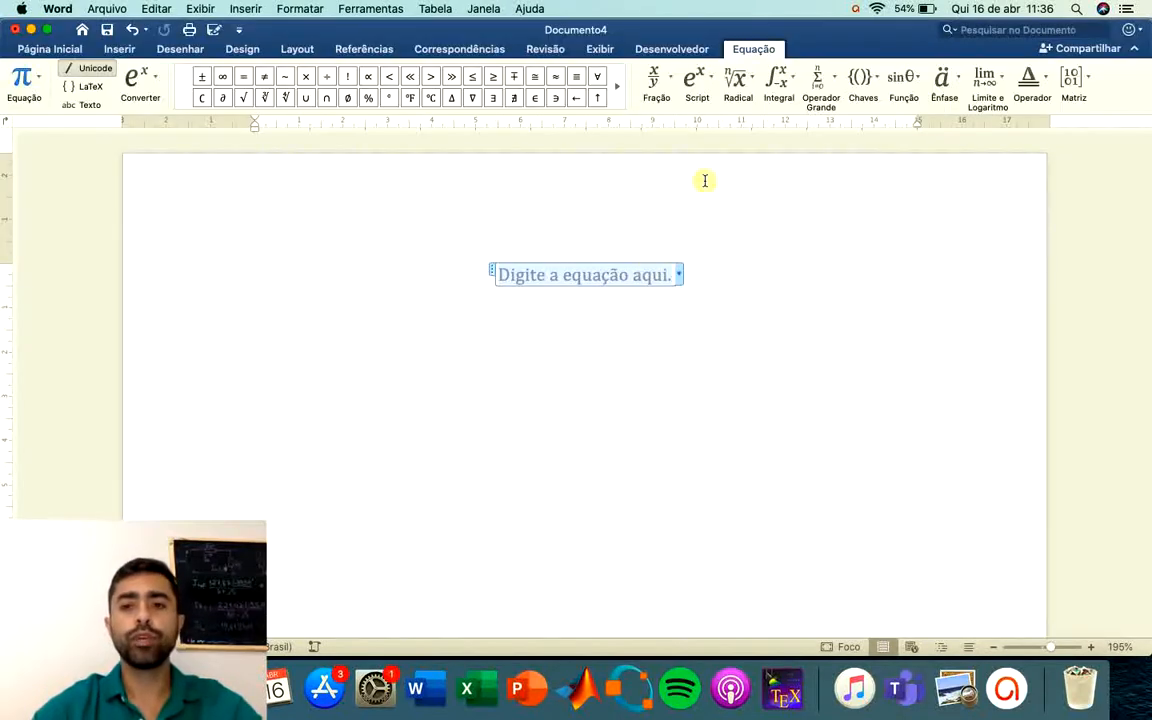
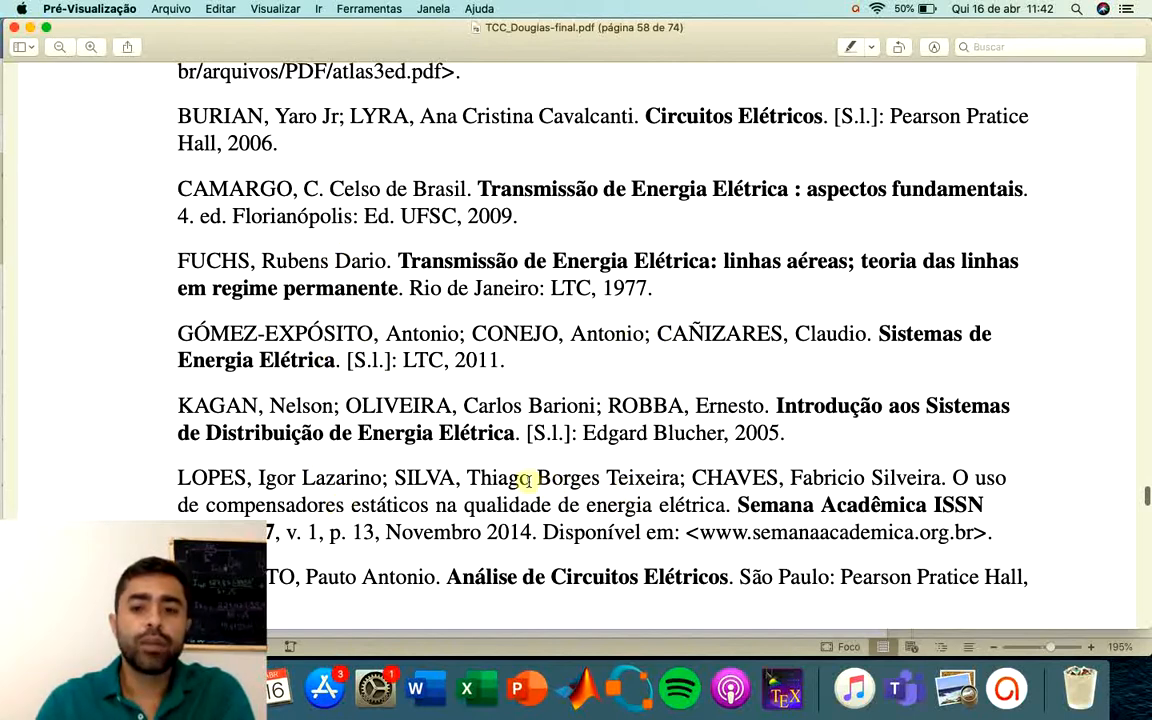
Highlight the end of the LOPES reference and the CAMARGO reference as examples in the thesis.
left_click_drag(335, 500, 385, 543)
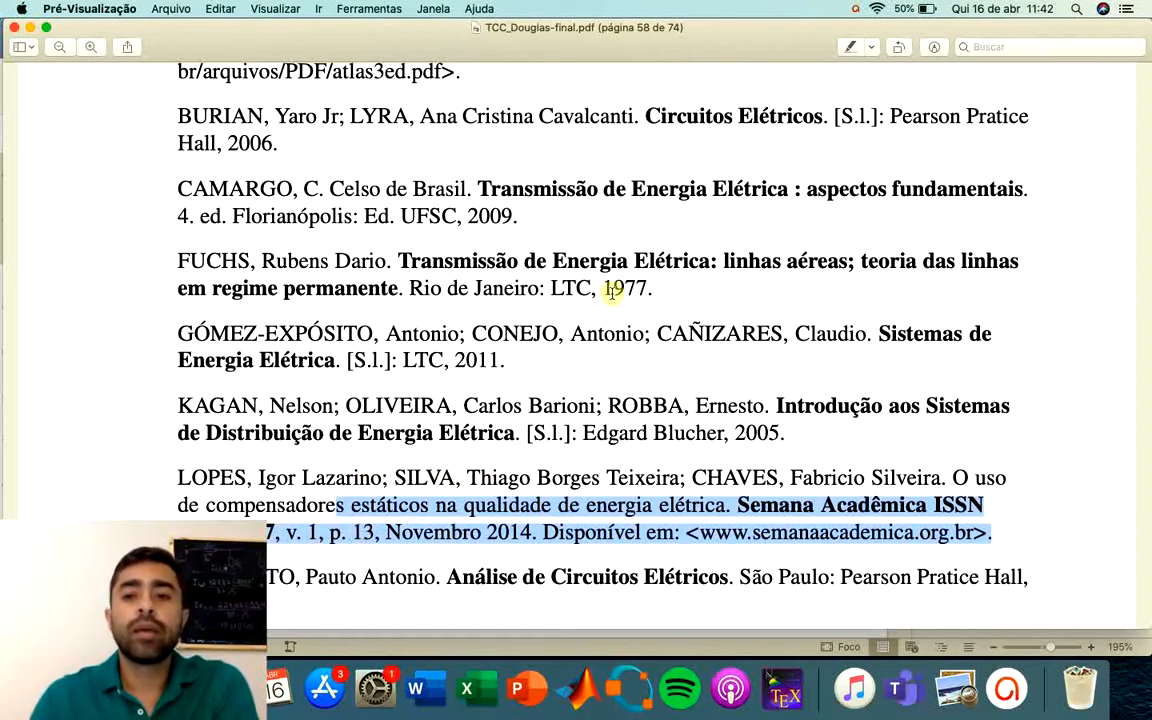
left_click_drag(234, 189, 222, 218)
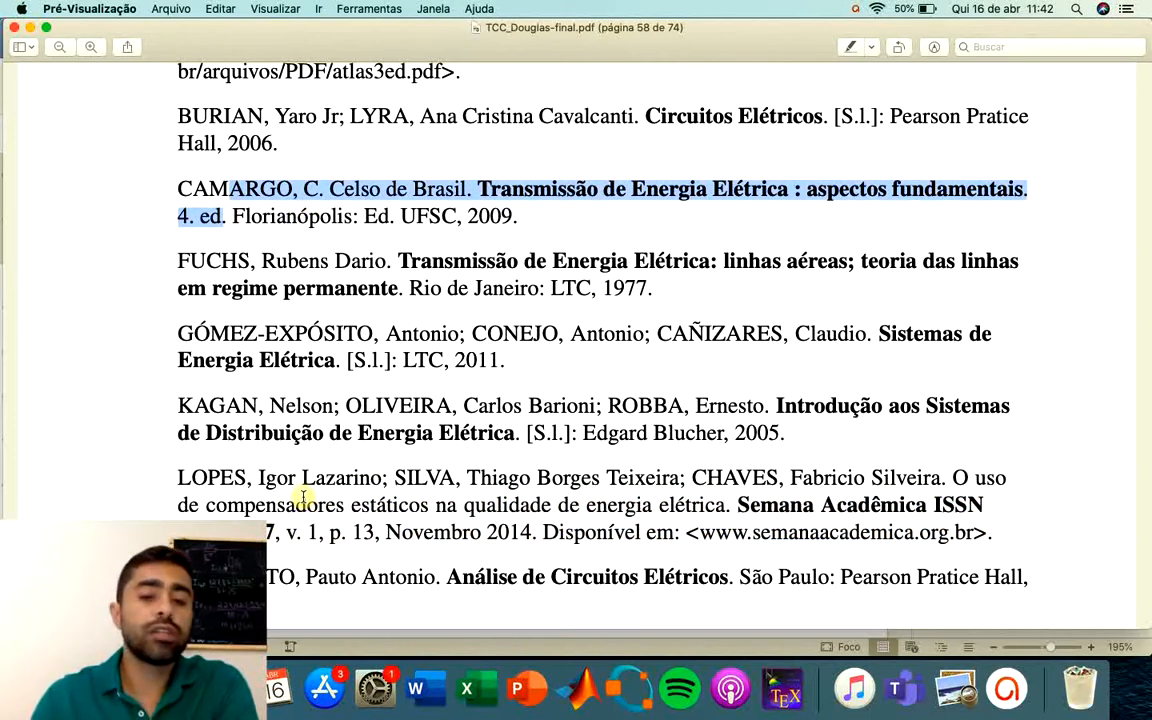
scroll(303, 497, "up", 3)
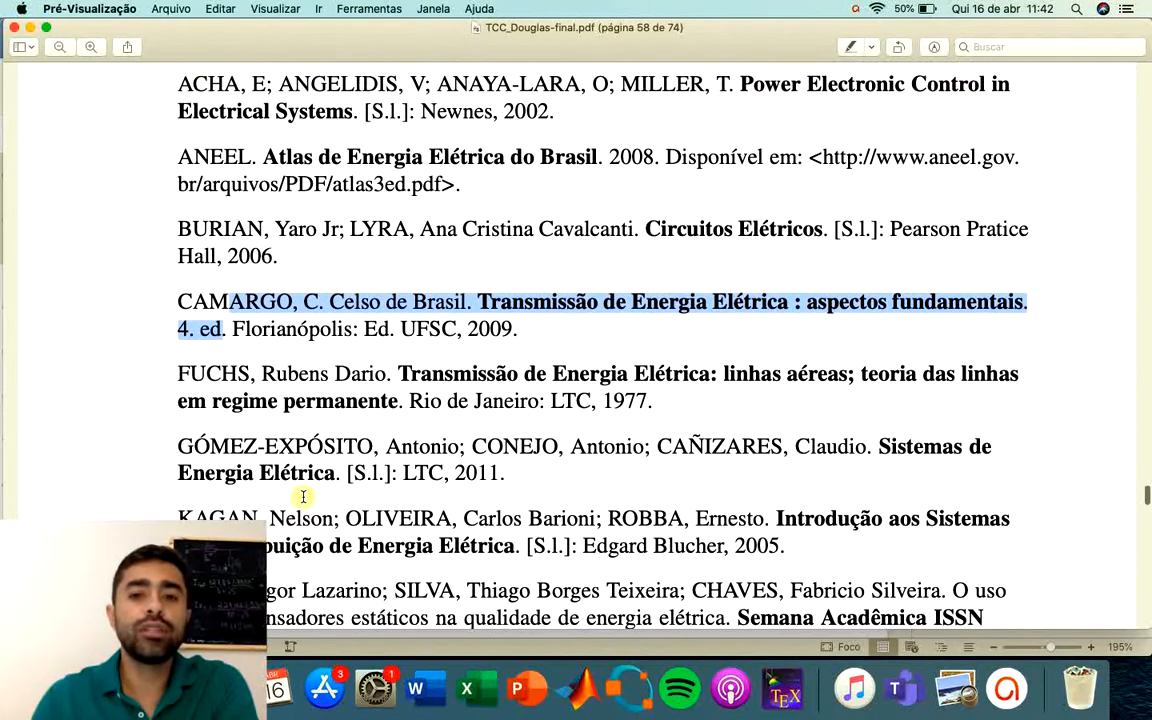
scroll(584, 335, "up", 3)
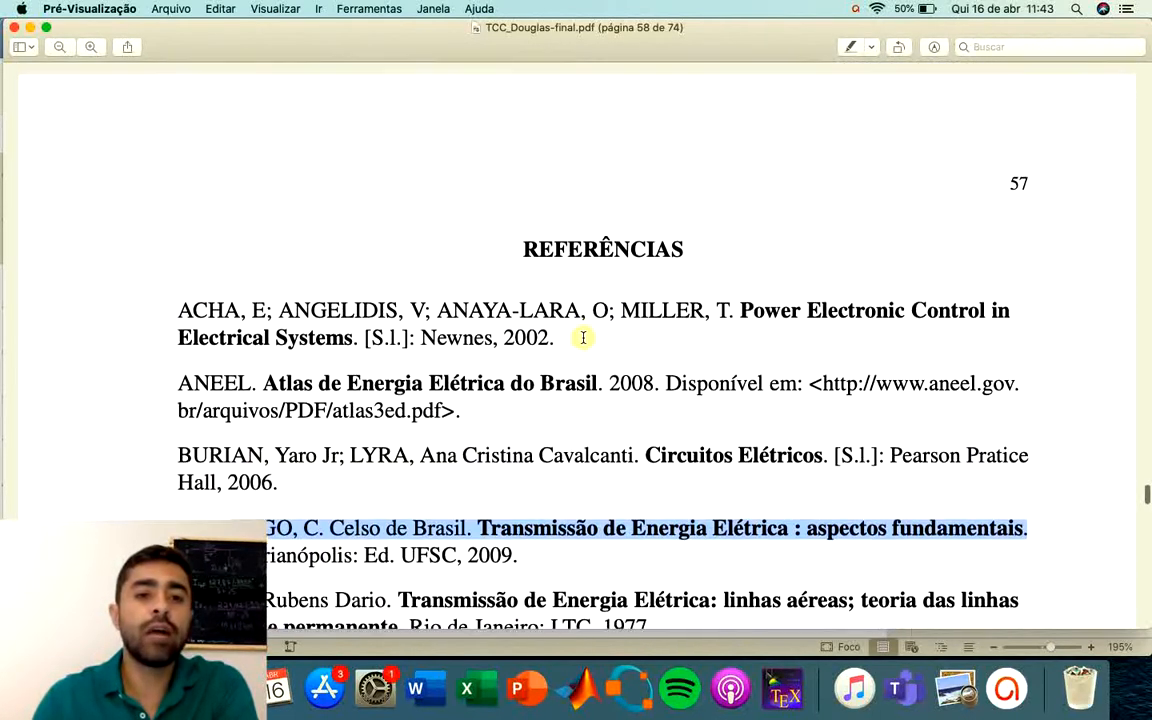
scroll(583, 337, "down", 10)
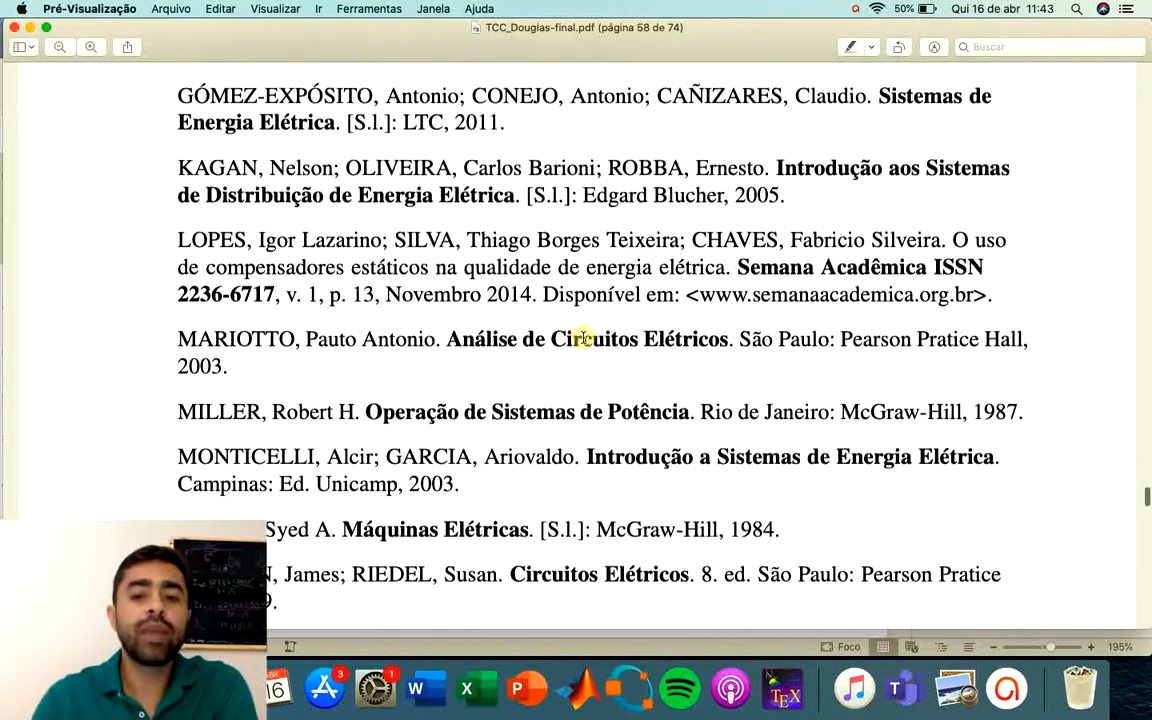
scroll(583, 337, "down", 10)
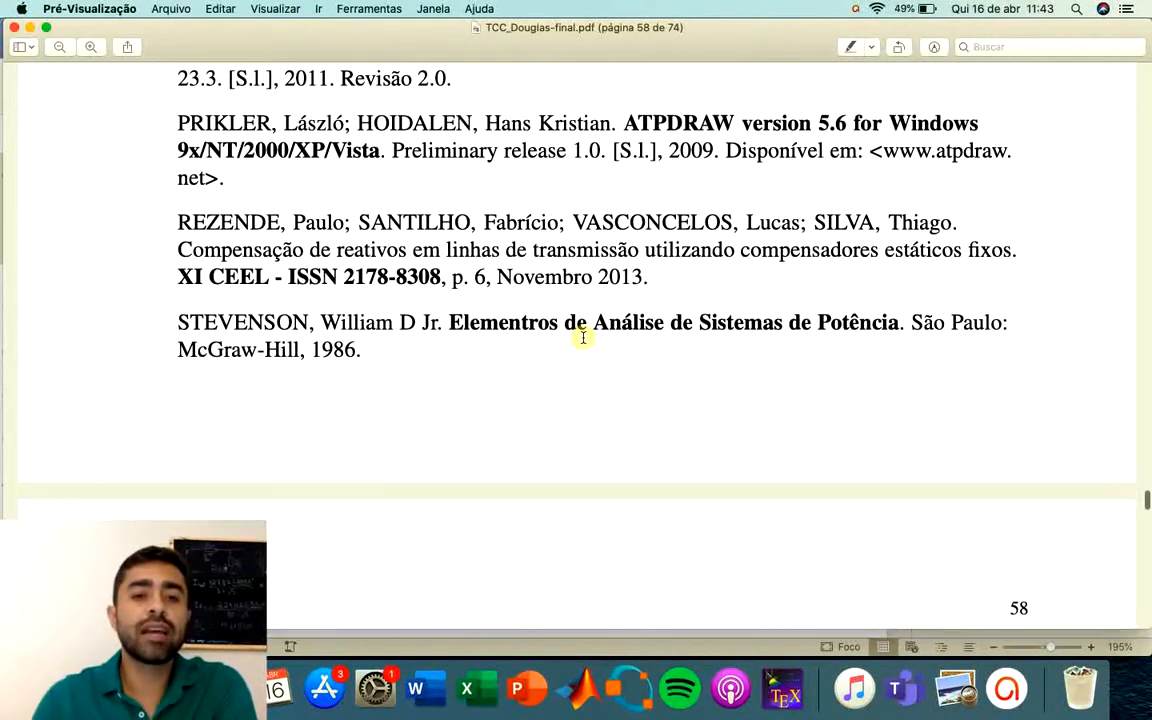
scroll(583, 337, "down", 1)
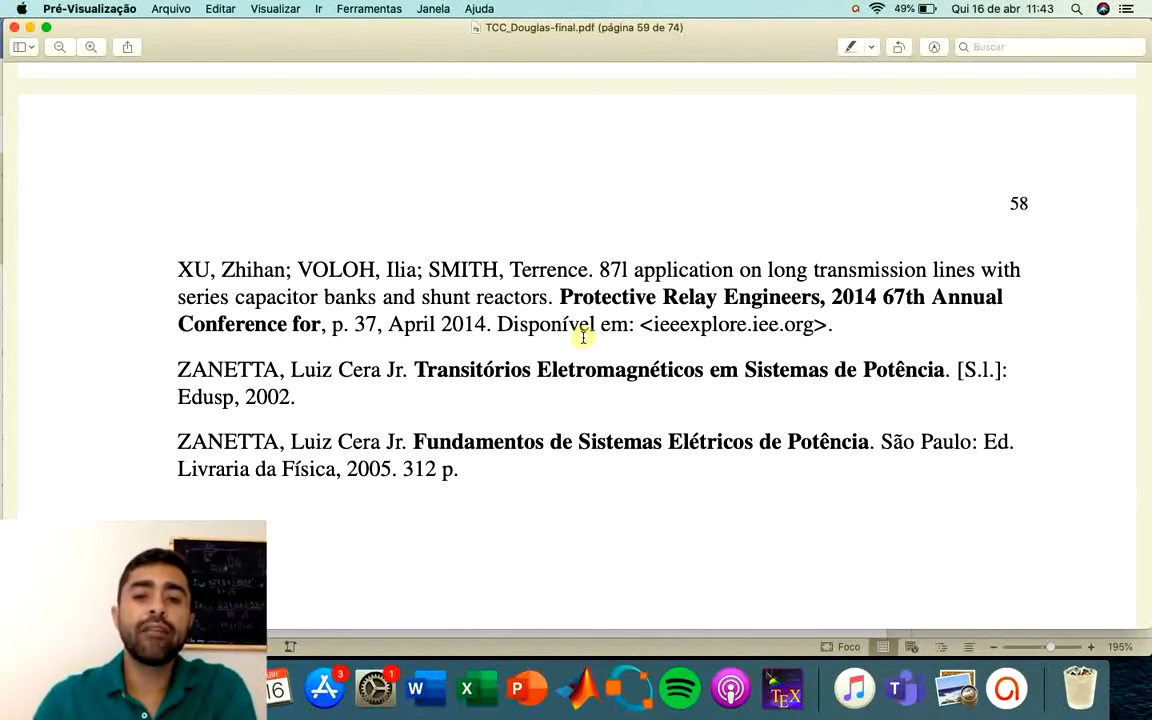
scroll(583, 337, "down", 3)
scroll(583, 337, "up", 12)
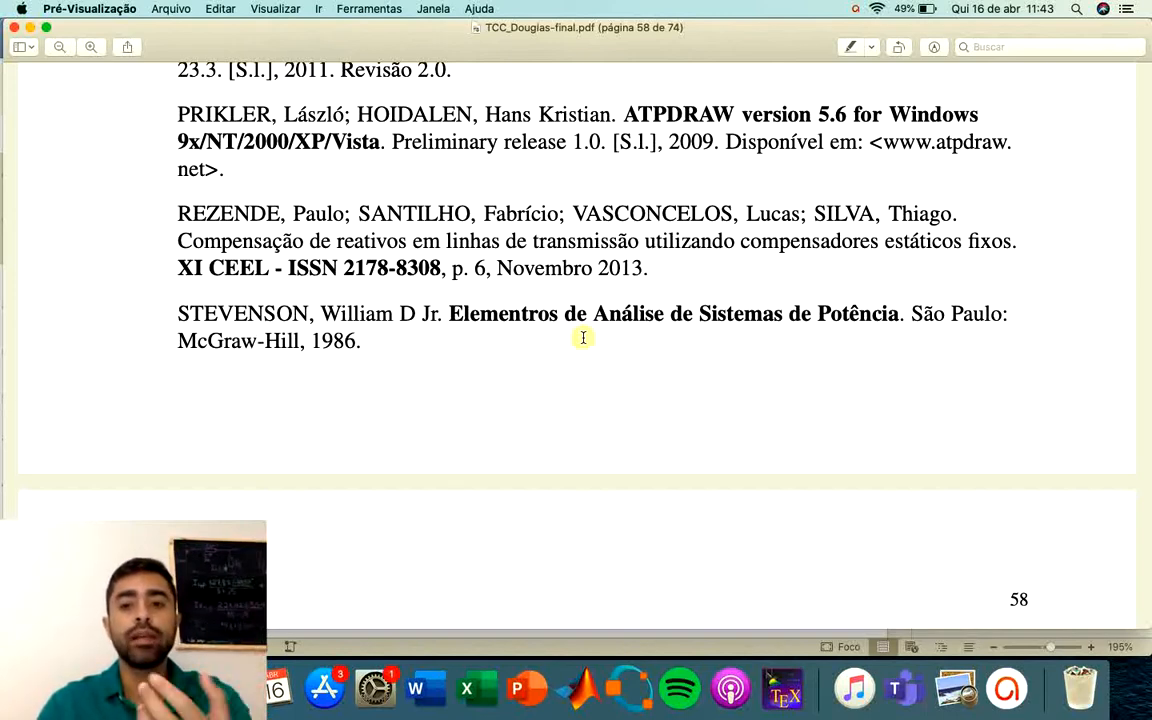
scroll(583, 337, "up", 2)
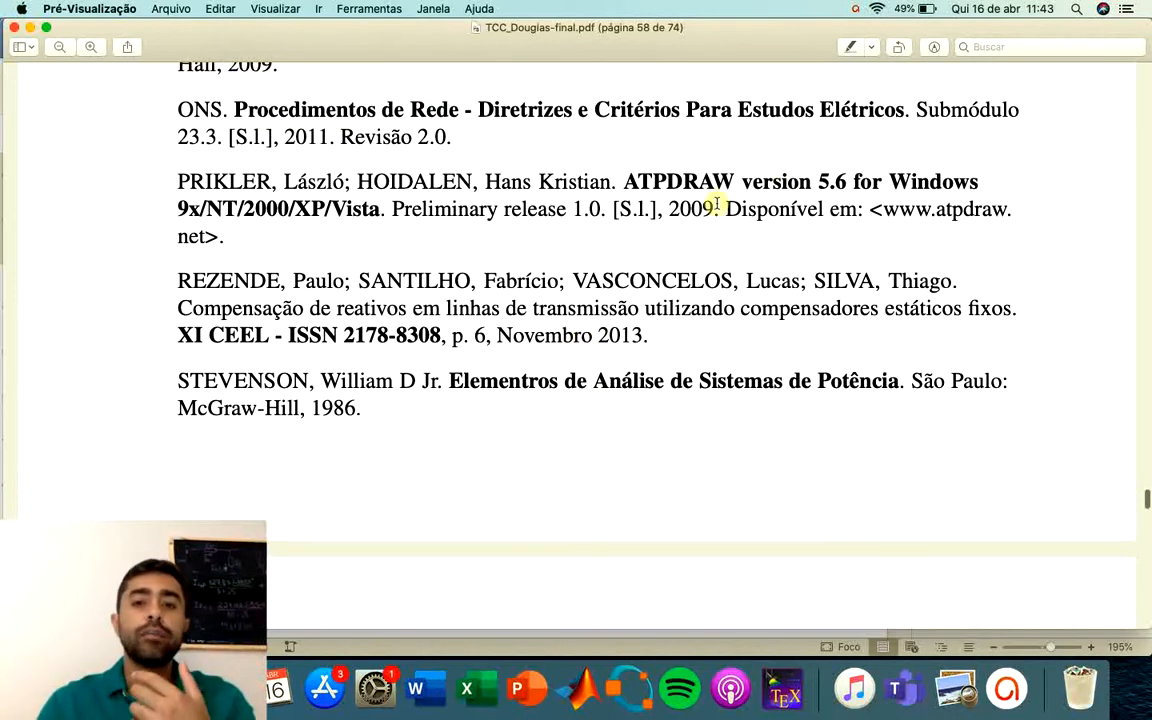
Highlight the PRIKLER web address and the end of the NILSSON reference, then return to Word.
left_click_drag(740, 211, 752, 232)
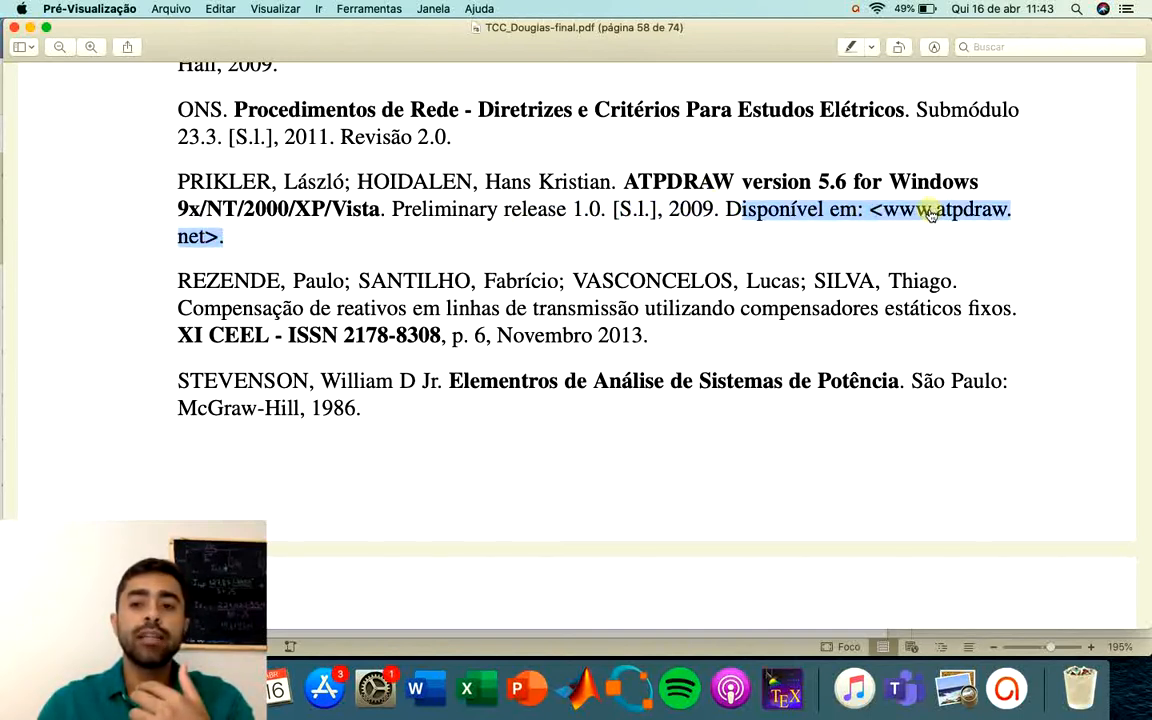
scroll(746, 206, "up", 3)
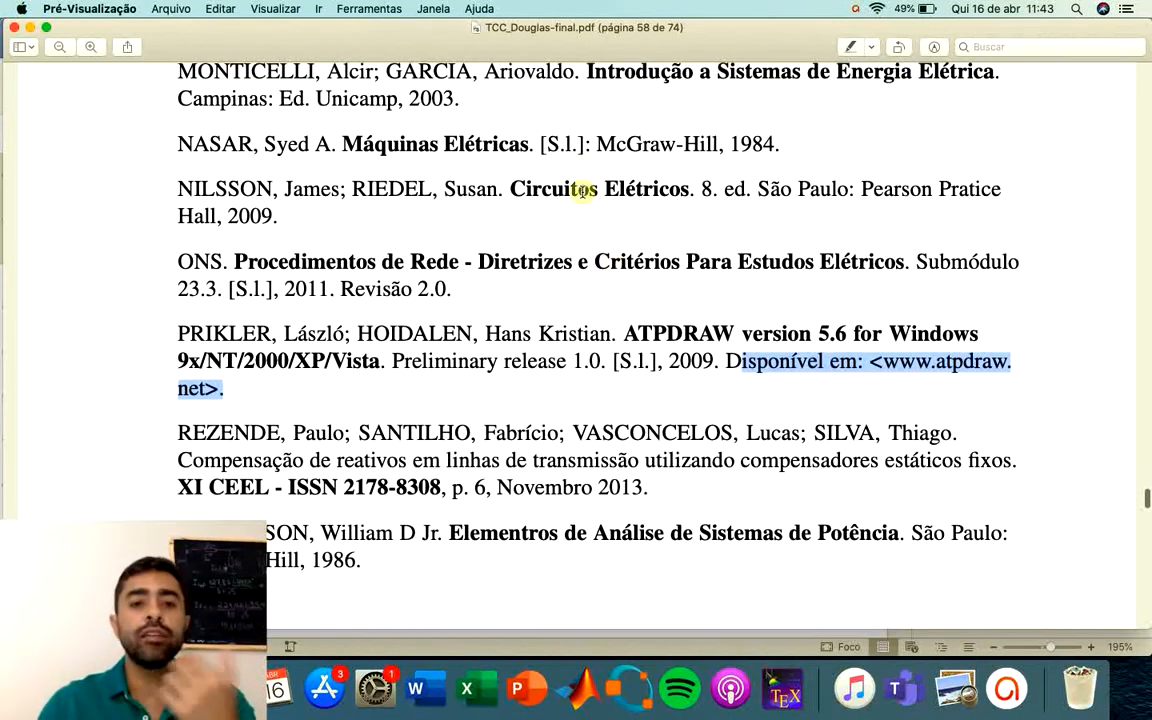
left_click_drag(581, 191, 288, 221)
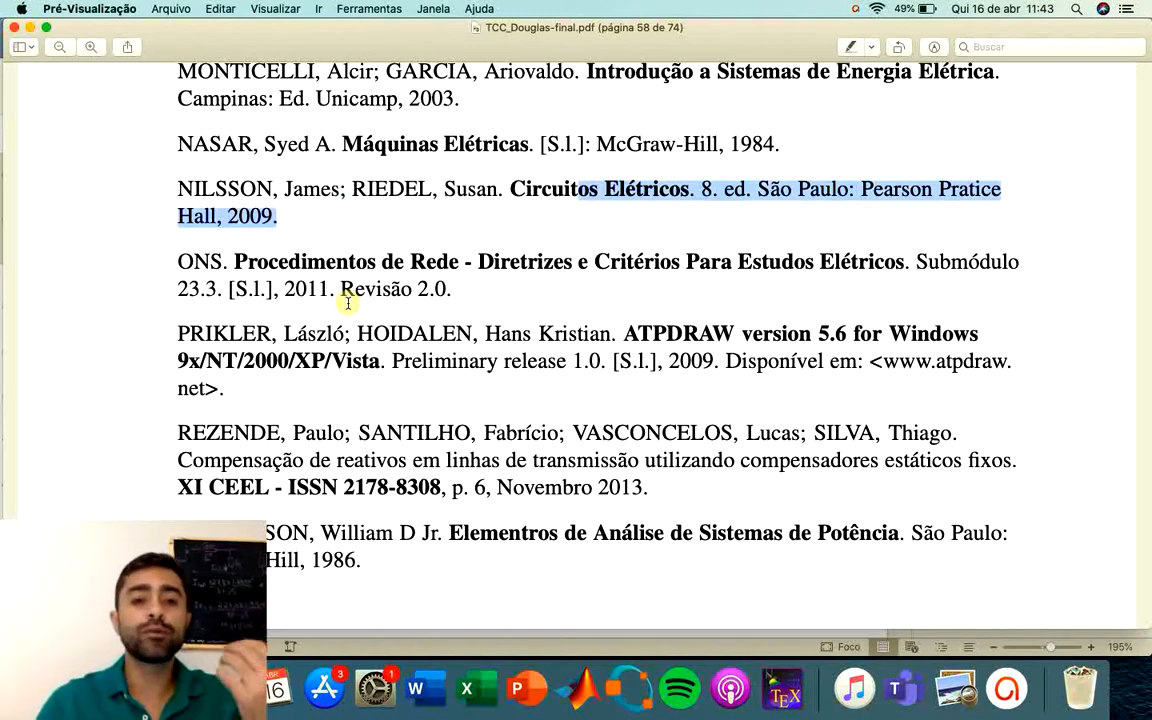
key("super+Tab")
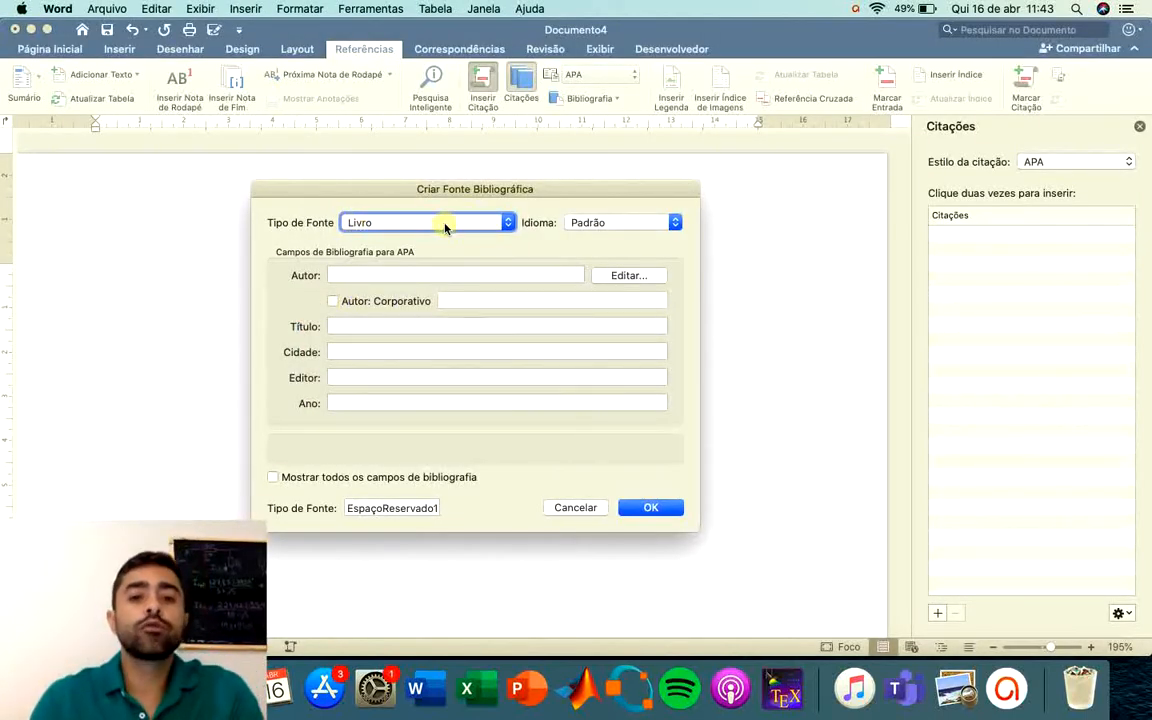
left_click(445, 228)
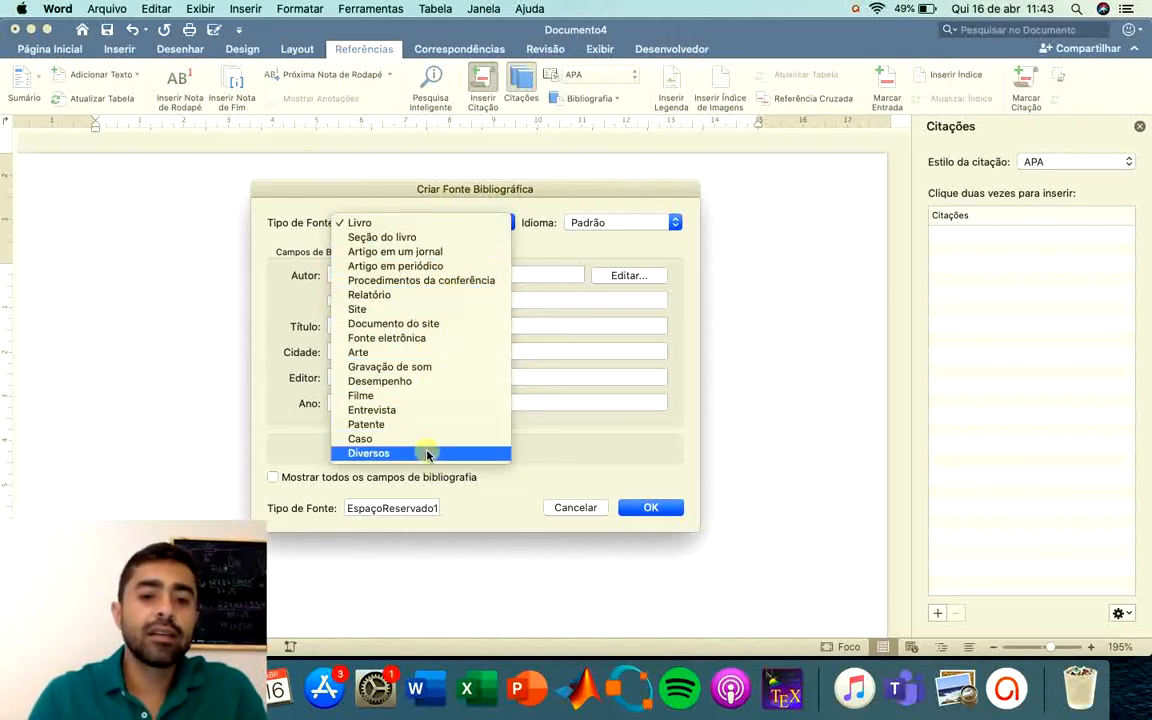
left_click(440, 232)
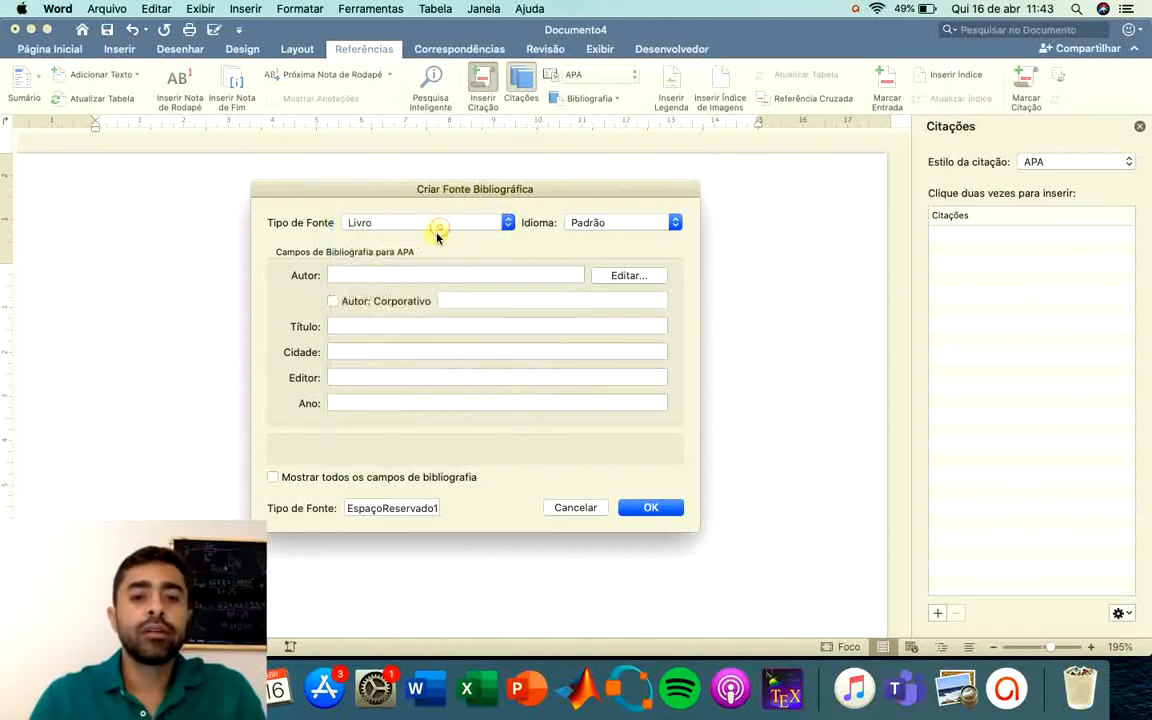
left_click(605, 223)
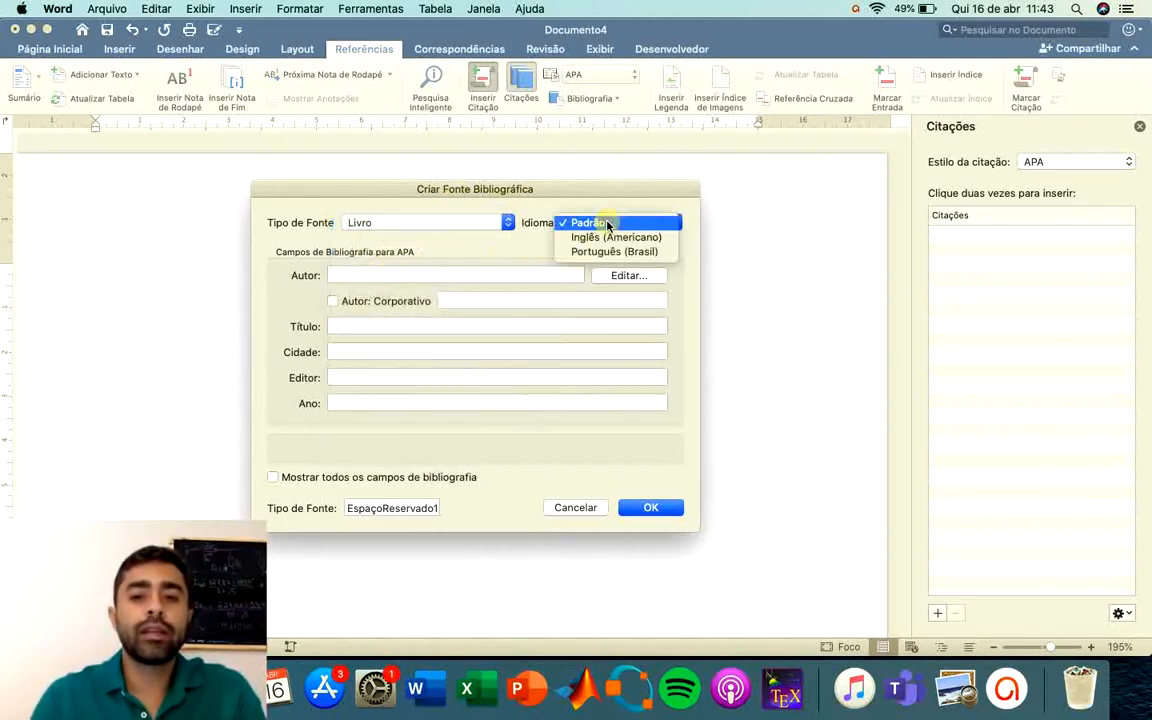
left_click(533, 223)
left_click(346, 274)
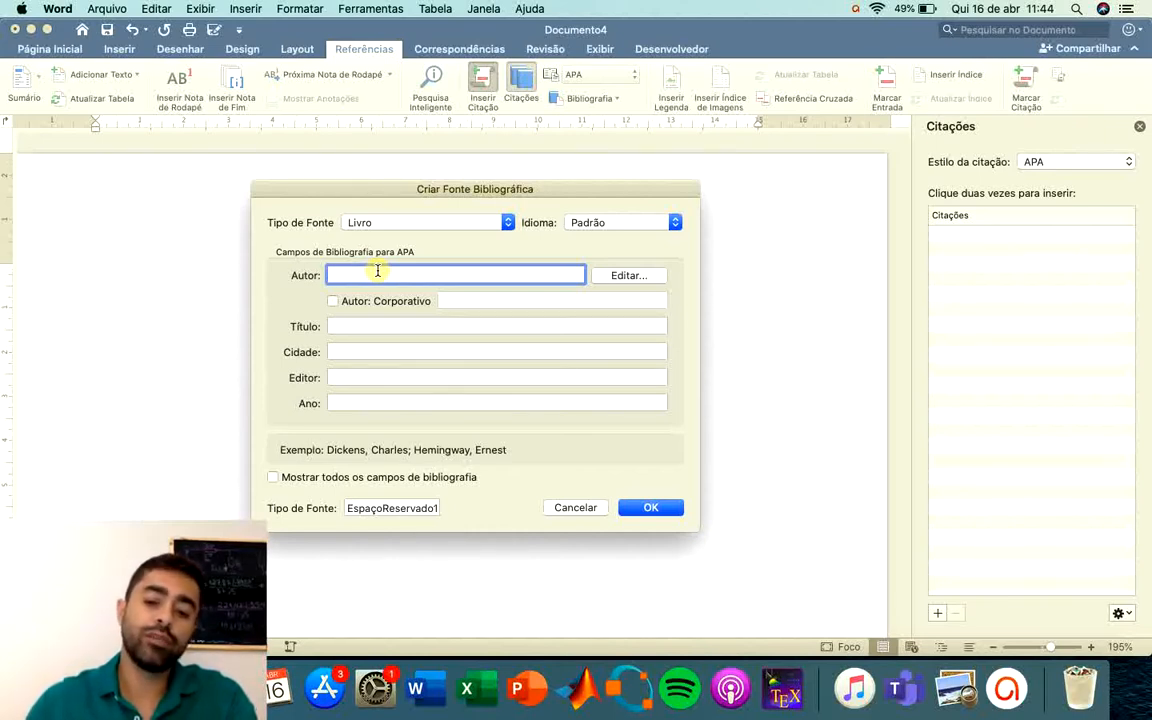
type("Maxwell")
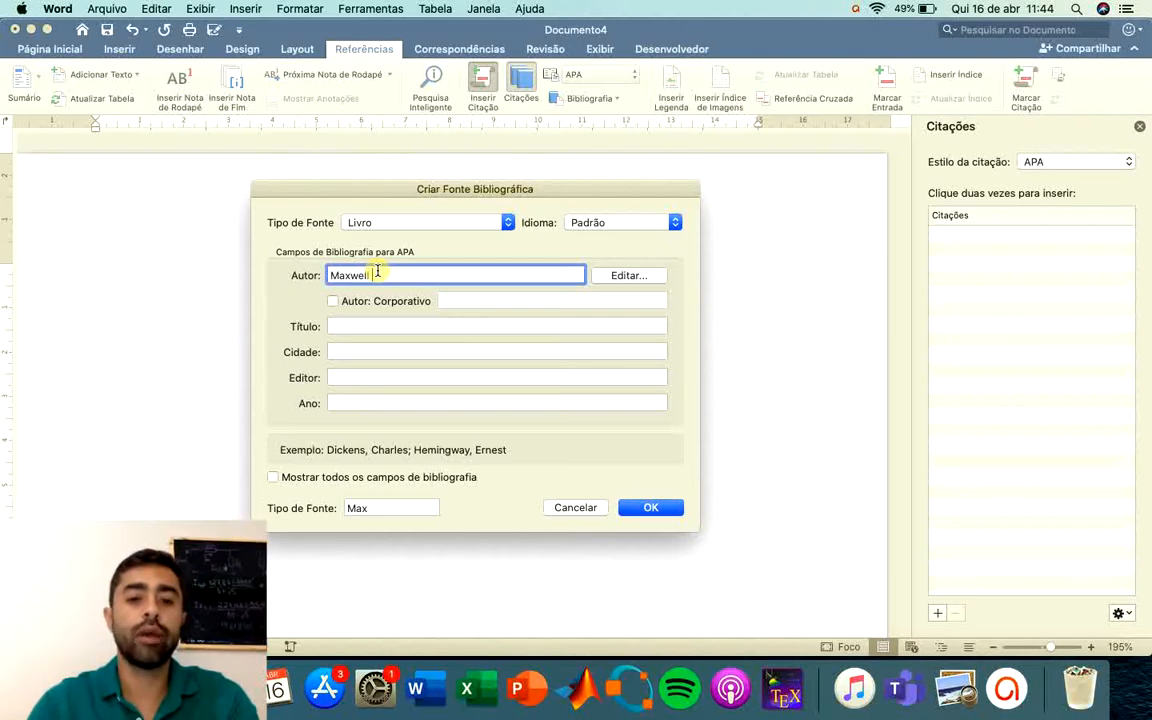
type(" Marti")
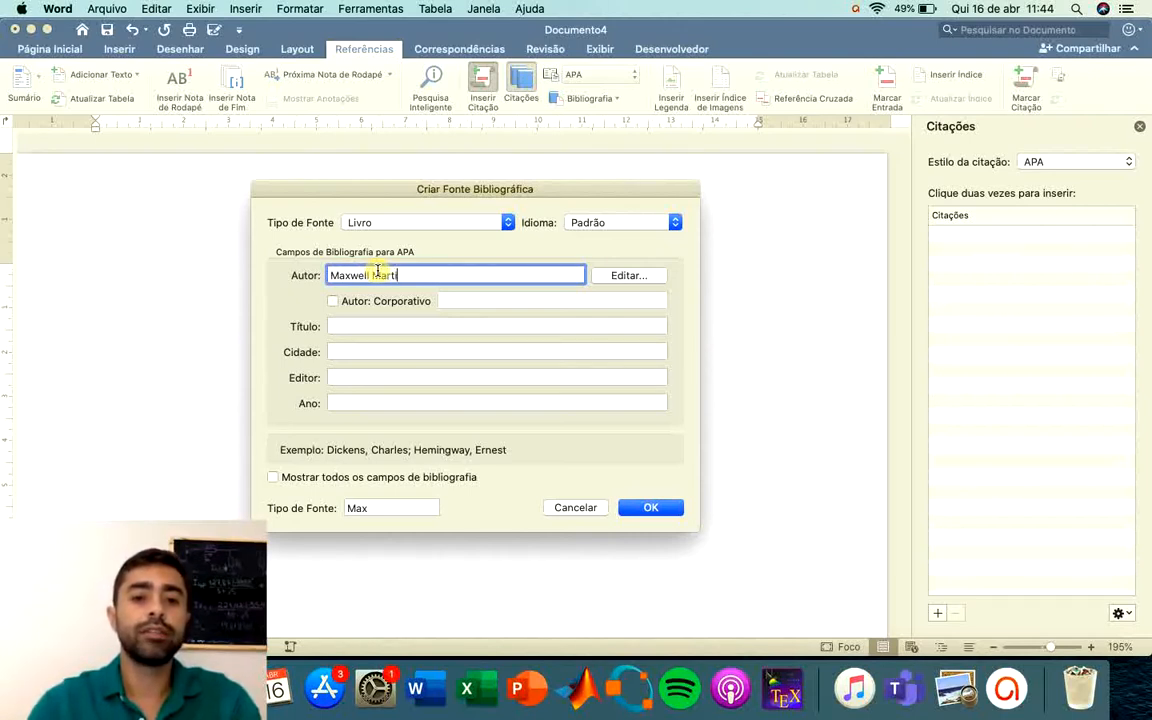
type("ns de Menezes")
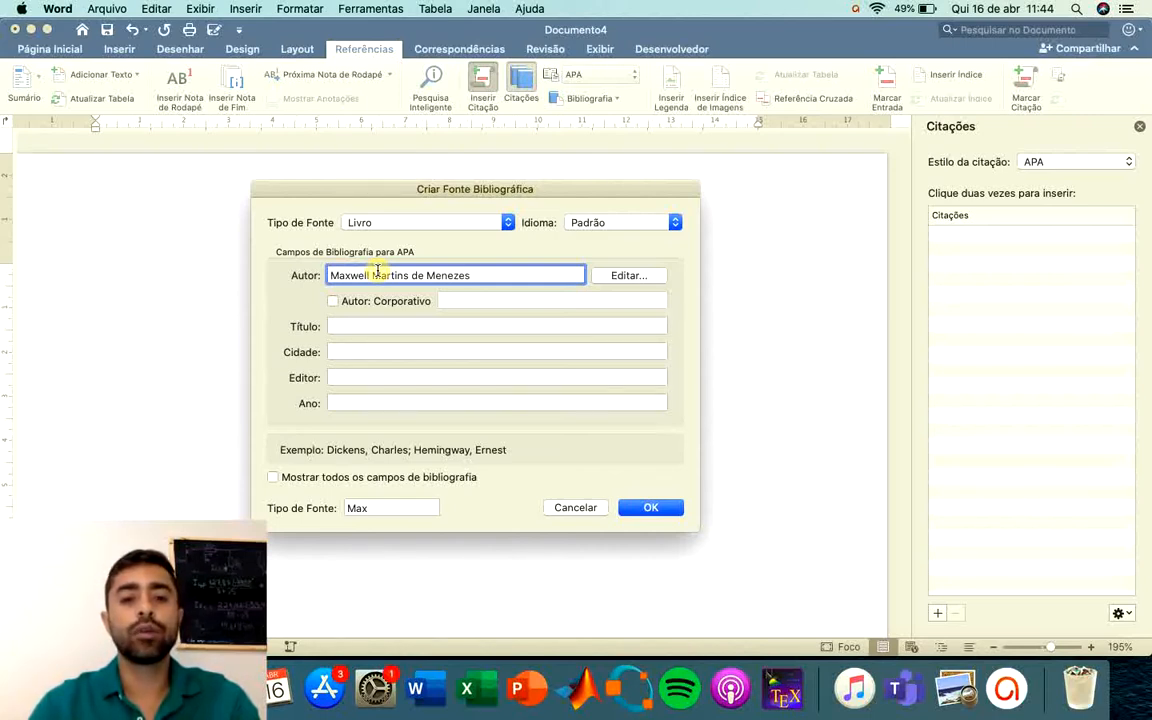
key("super+a")
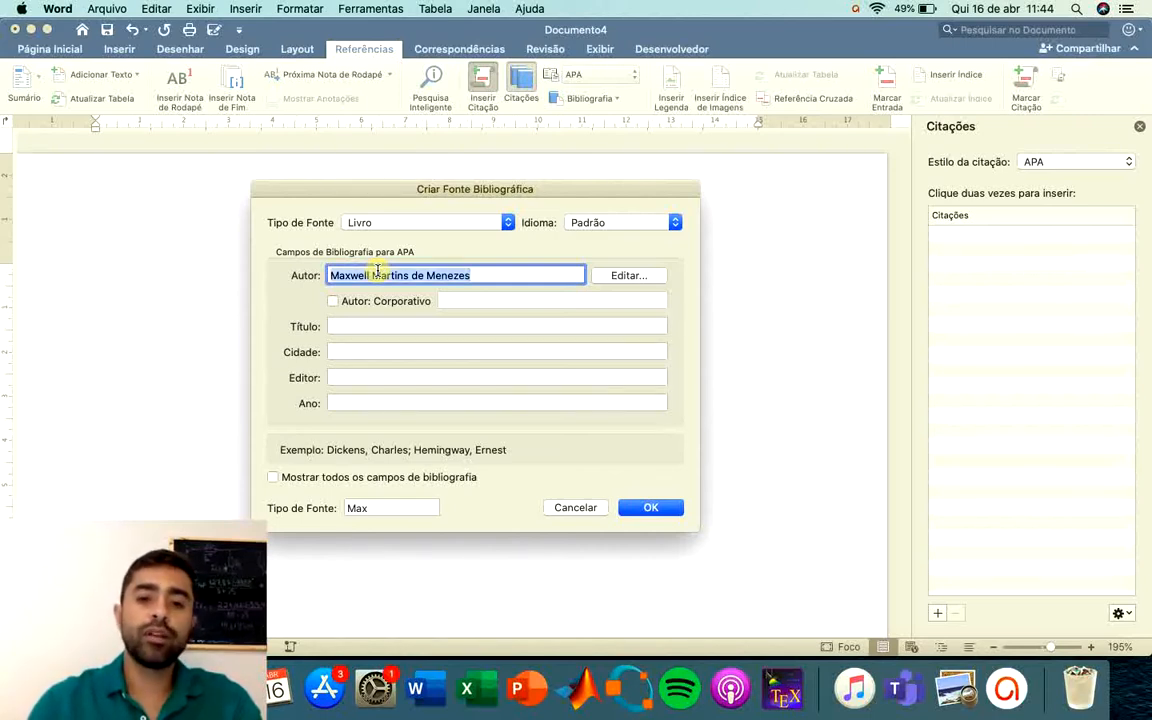
key("BackSpace")
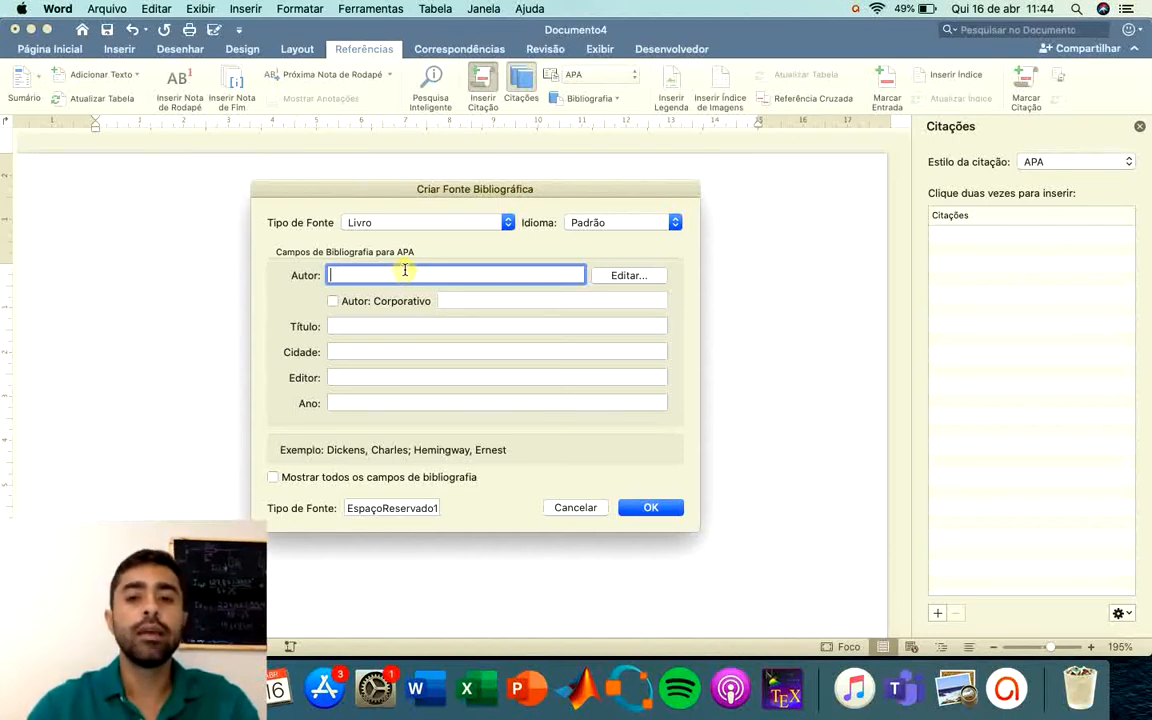
Enter the first author's surname, first name and middle name in Editar Nome and add them to Nomes.
left_click(625, 277)
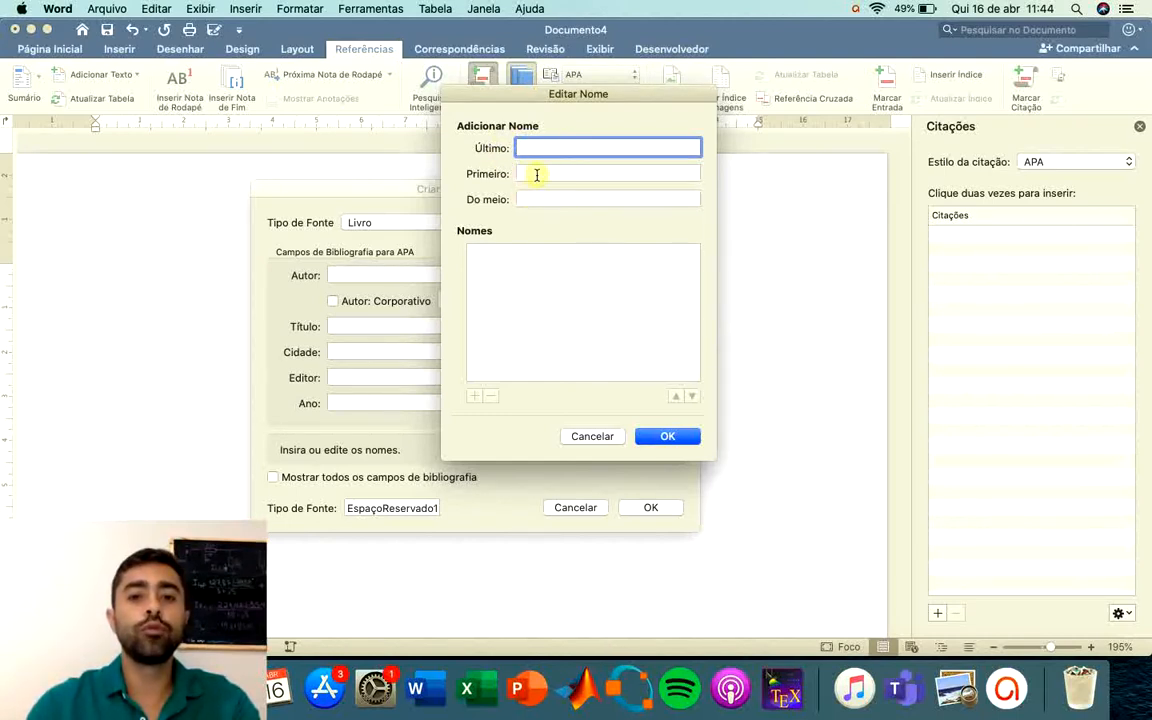
type("M")
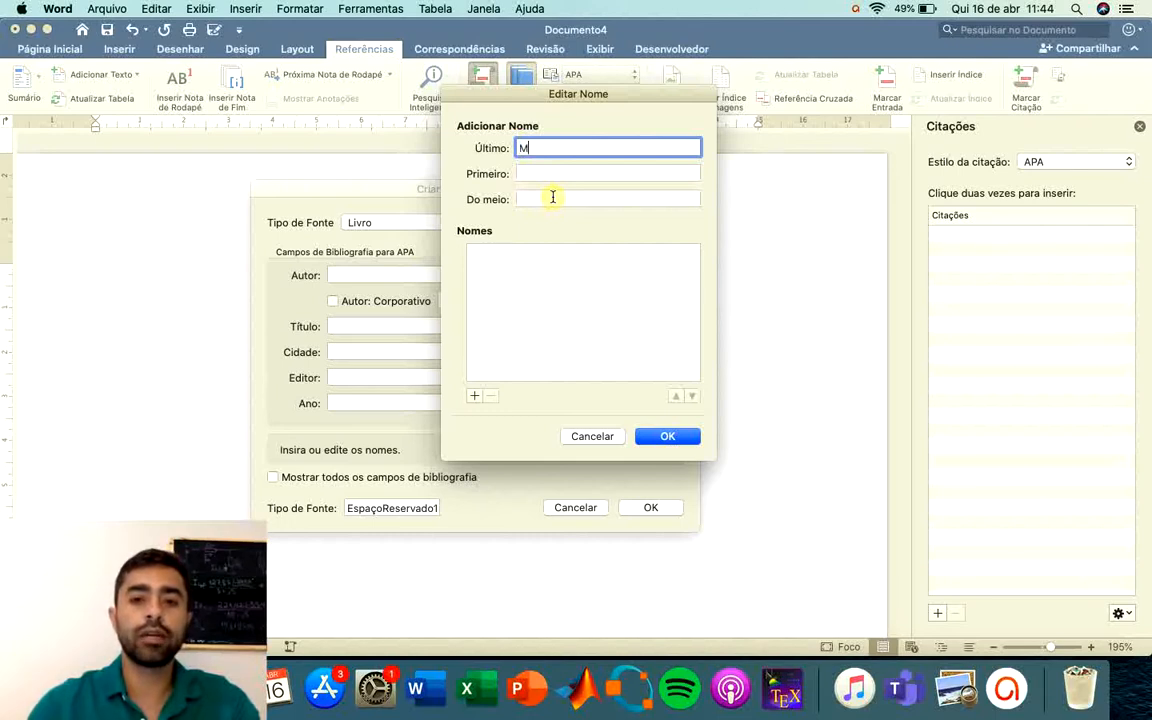
type("enezes")
key("Tab")
type("Max")
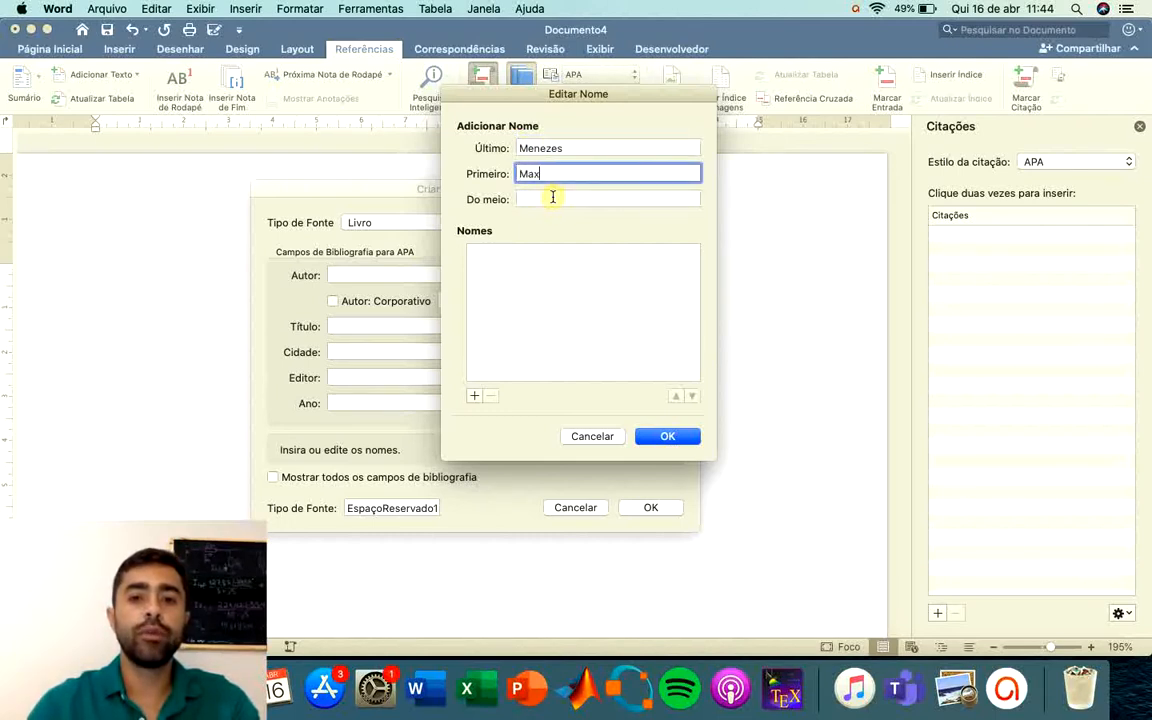
type("well")
key("Tab")
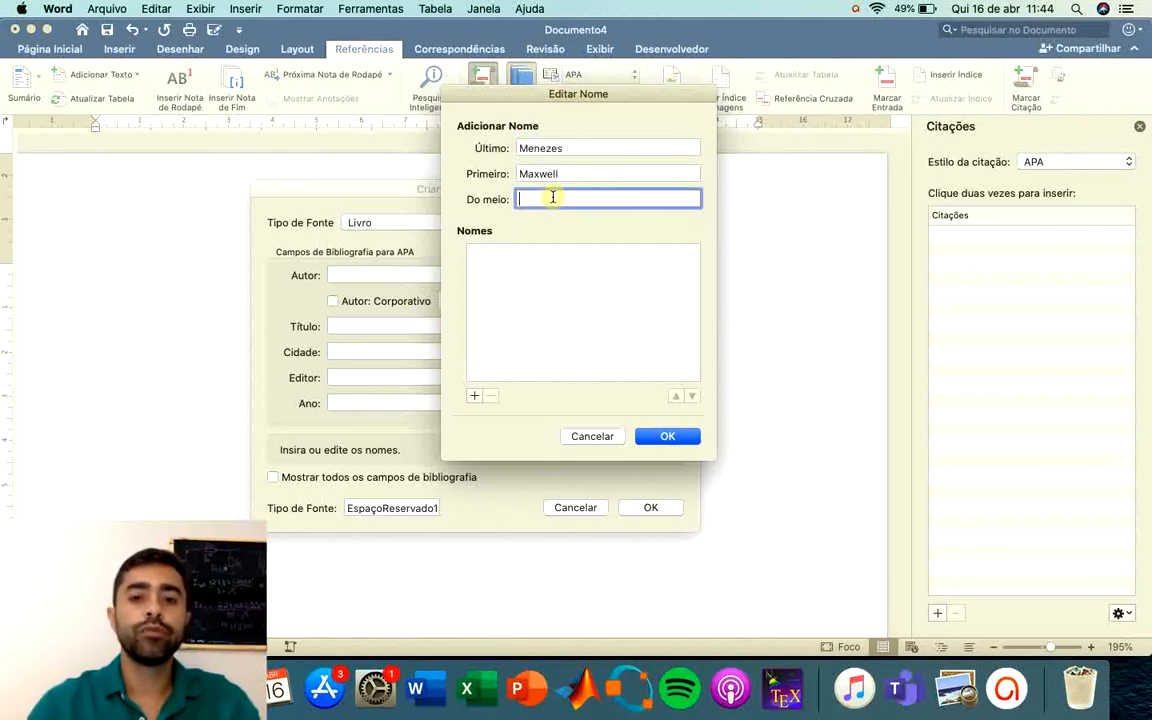
type("Mar")
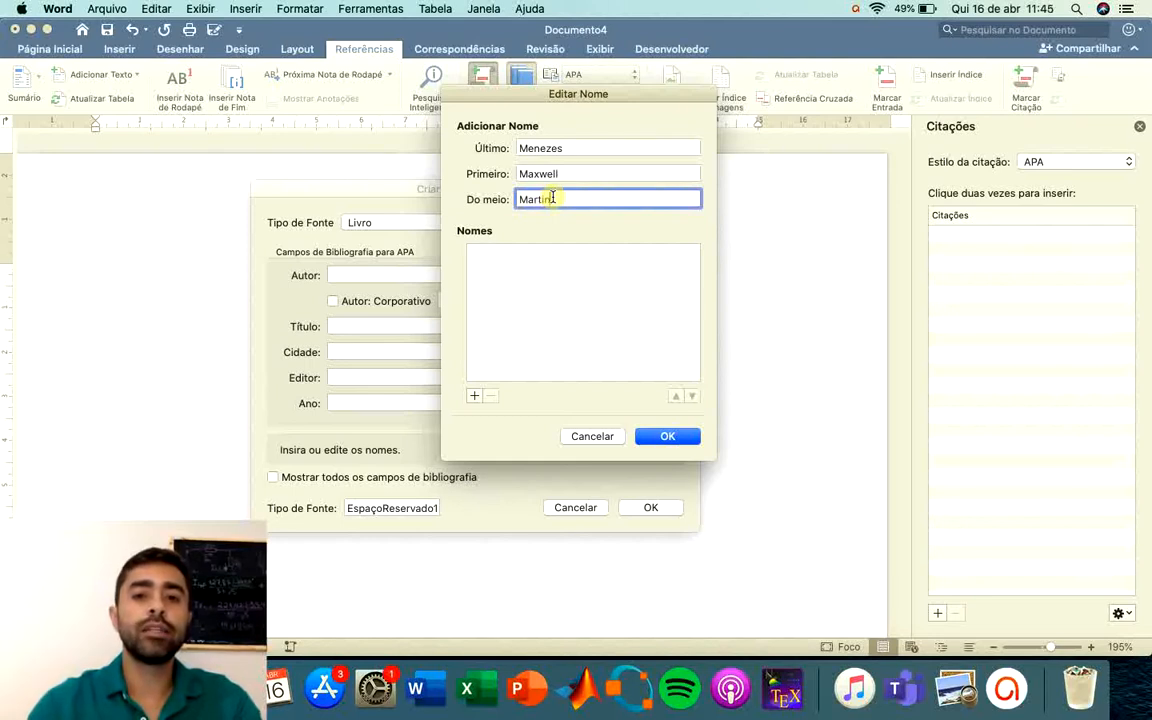
type("tins")
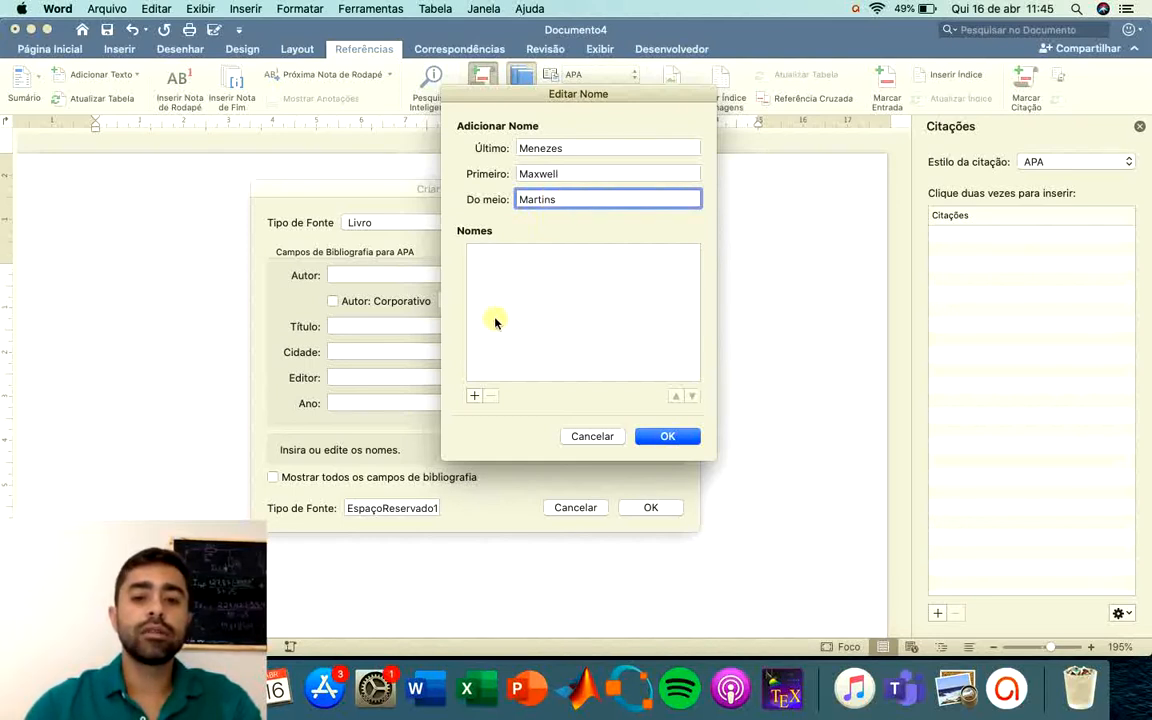
left_click(474, 397)
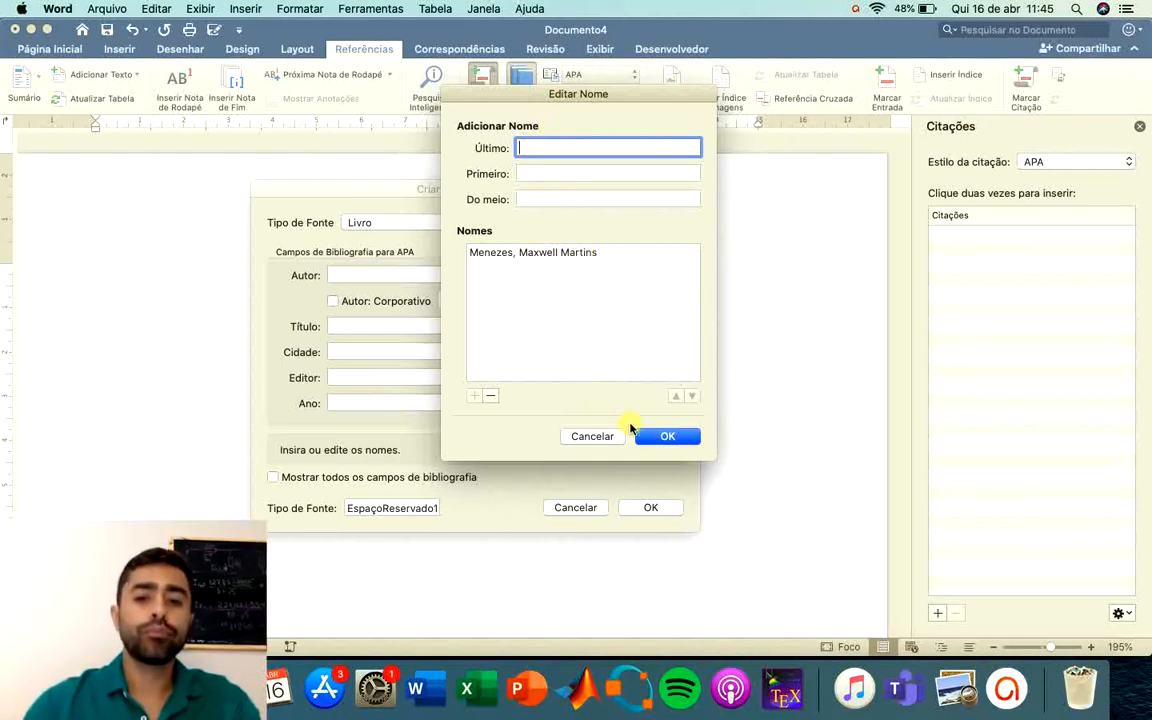
Confirm the names, then retype the Autor field by hand as the author's full name.
left_click(663, 436)
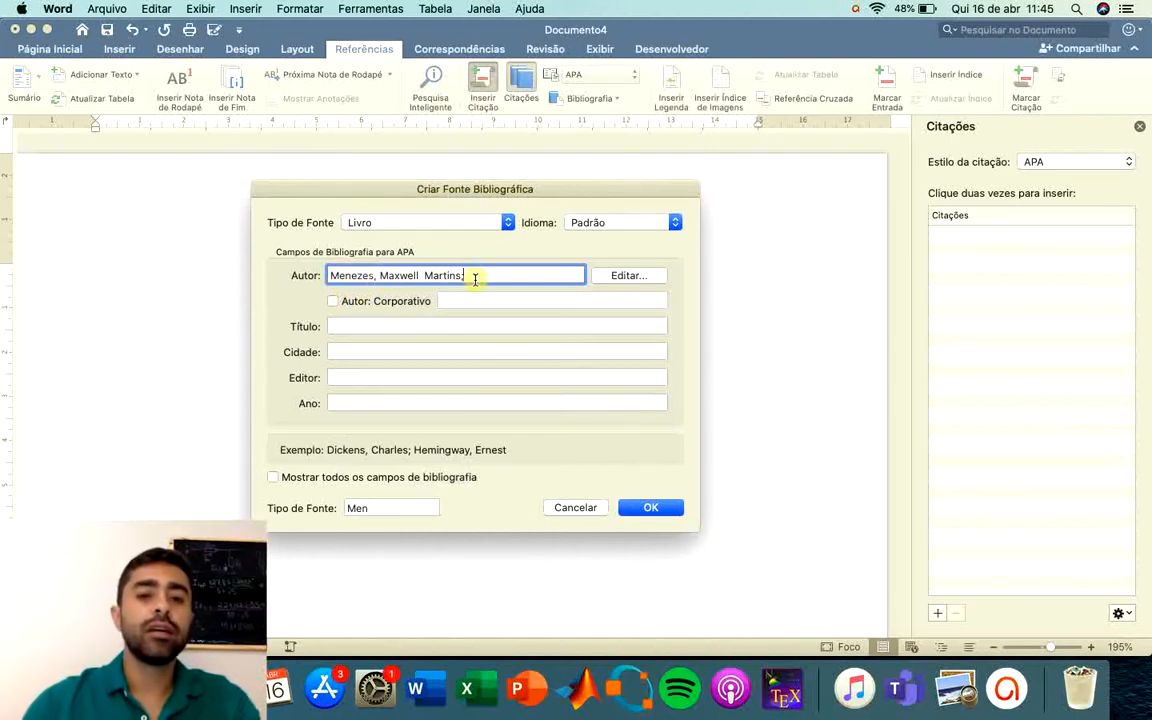
left_click_drag(478, 277, 265, 278)
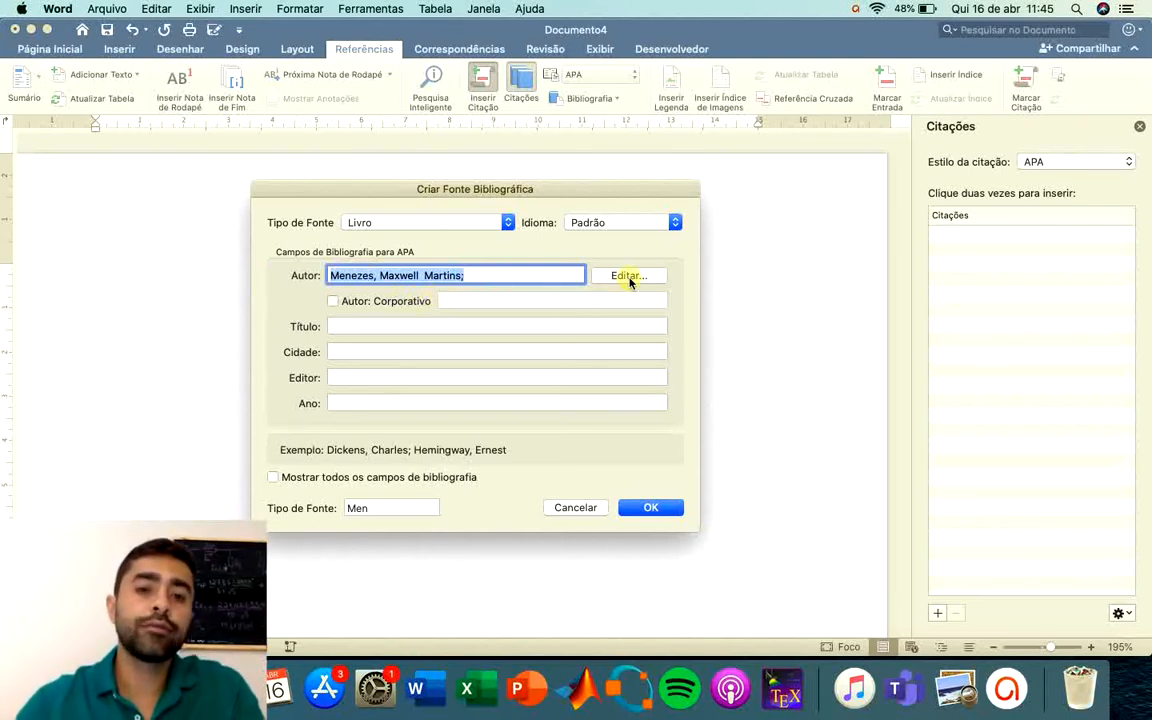
left_click(372, 276)
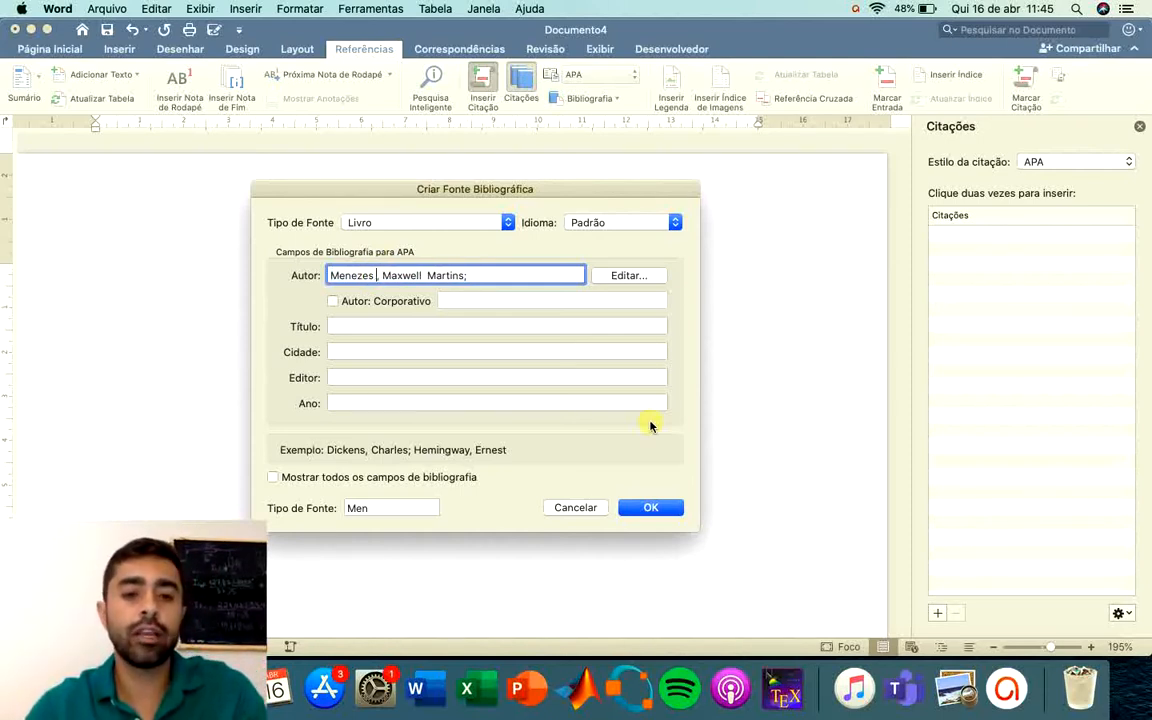
type("Neto")
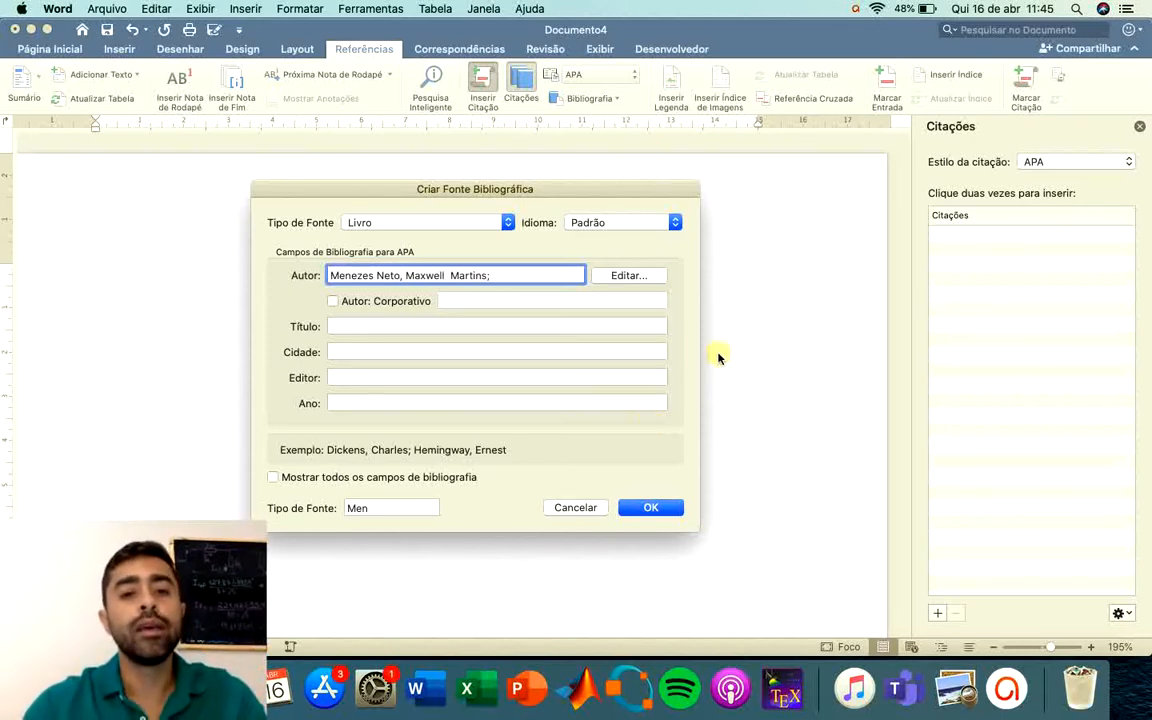
left_click_drag(517, 277, 226, 275)
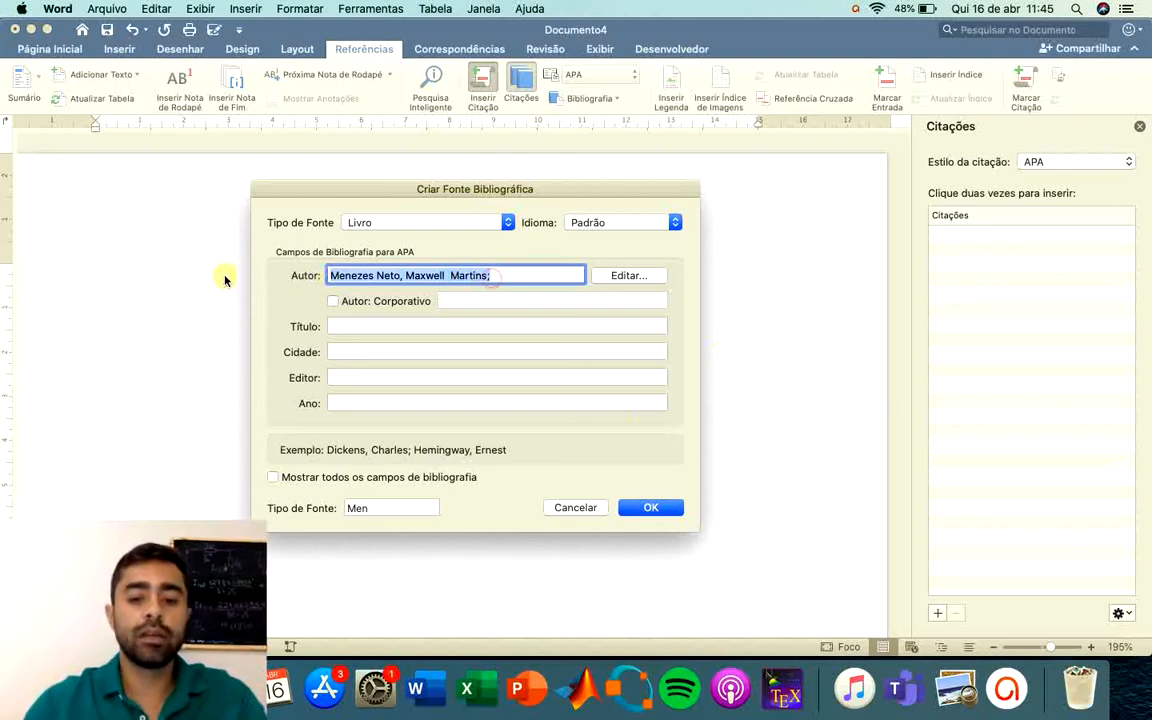
type("Maxwell Mar")
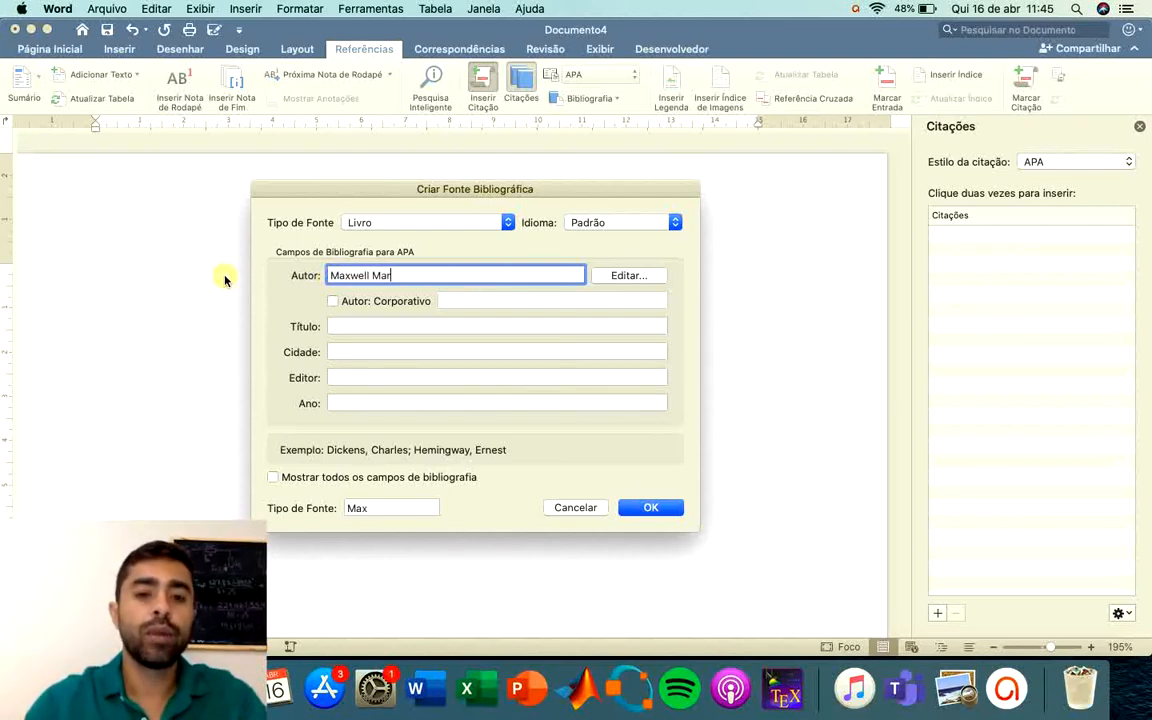
type("tins de Menezes Neto")
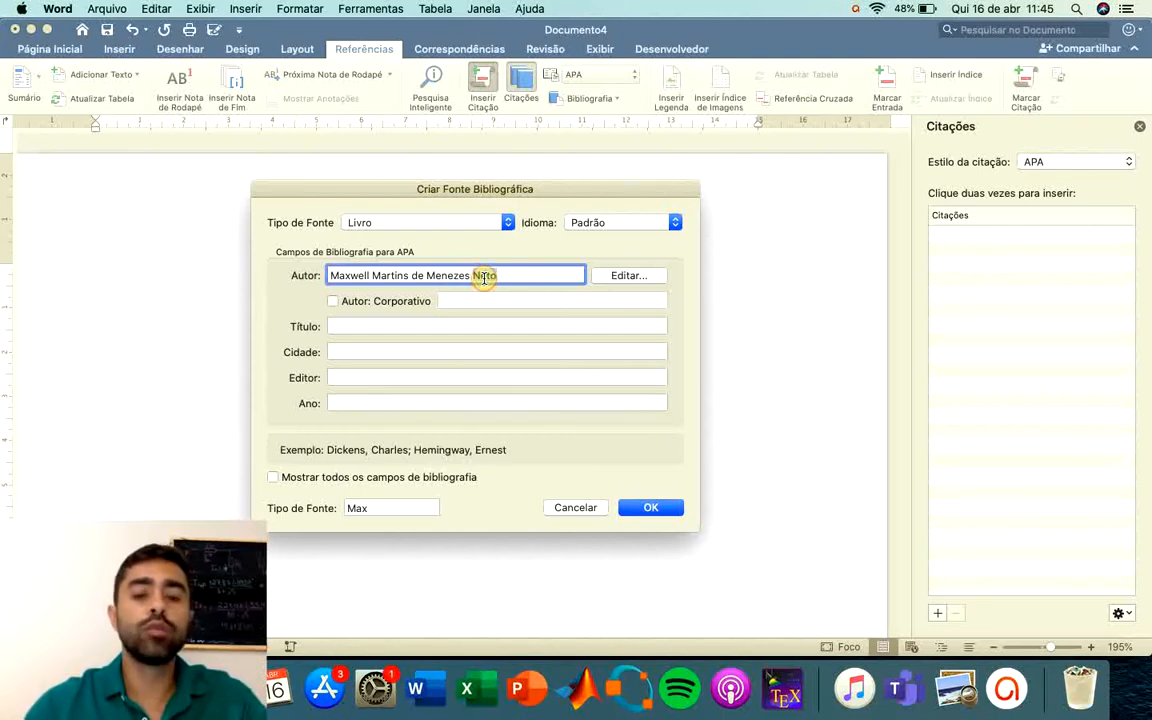
Select the entire author entry and delete it.
double_click(484, 276)
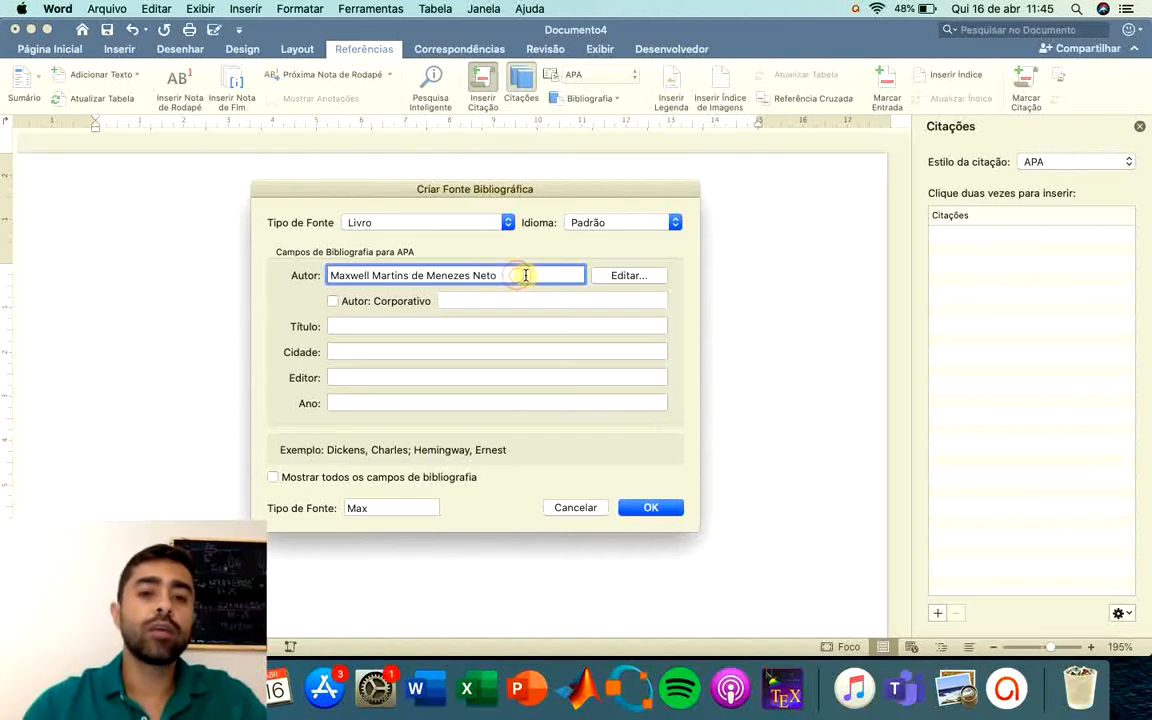
triple_click(520, 275)
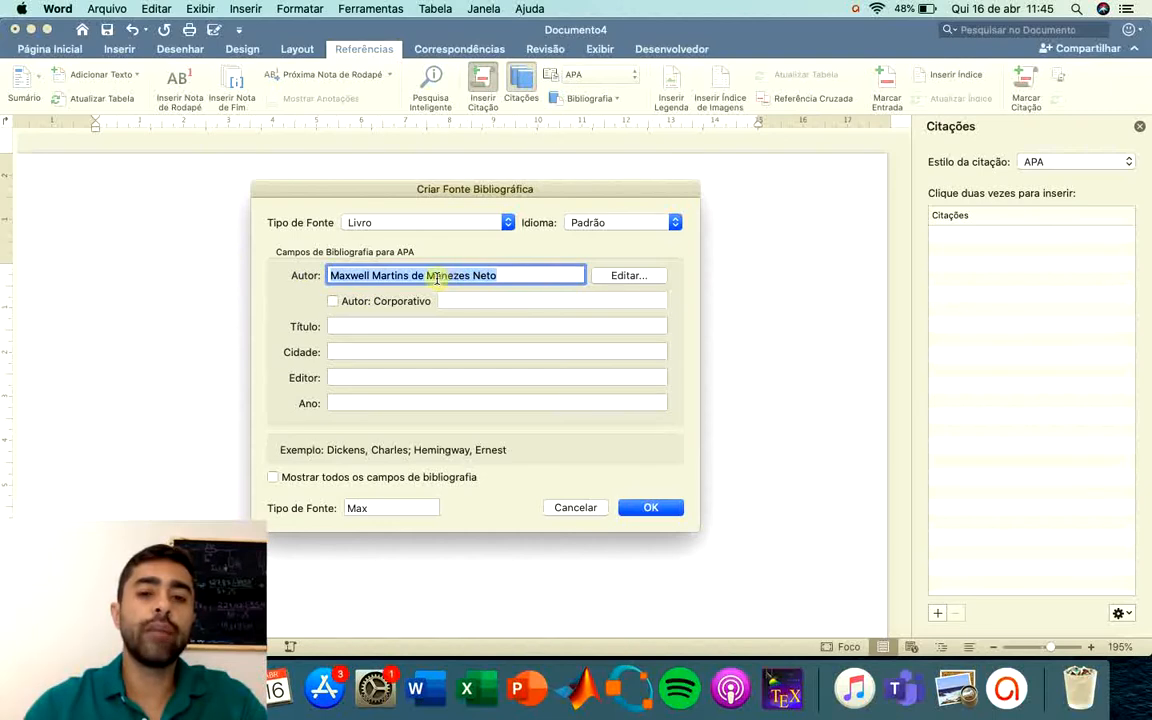
left_click(512, 275)
double_click(481, 275)
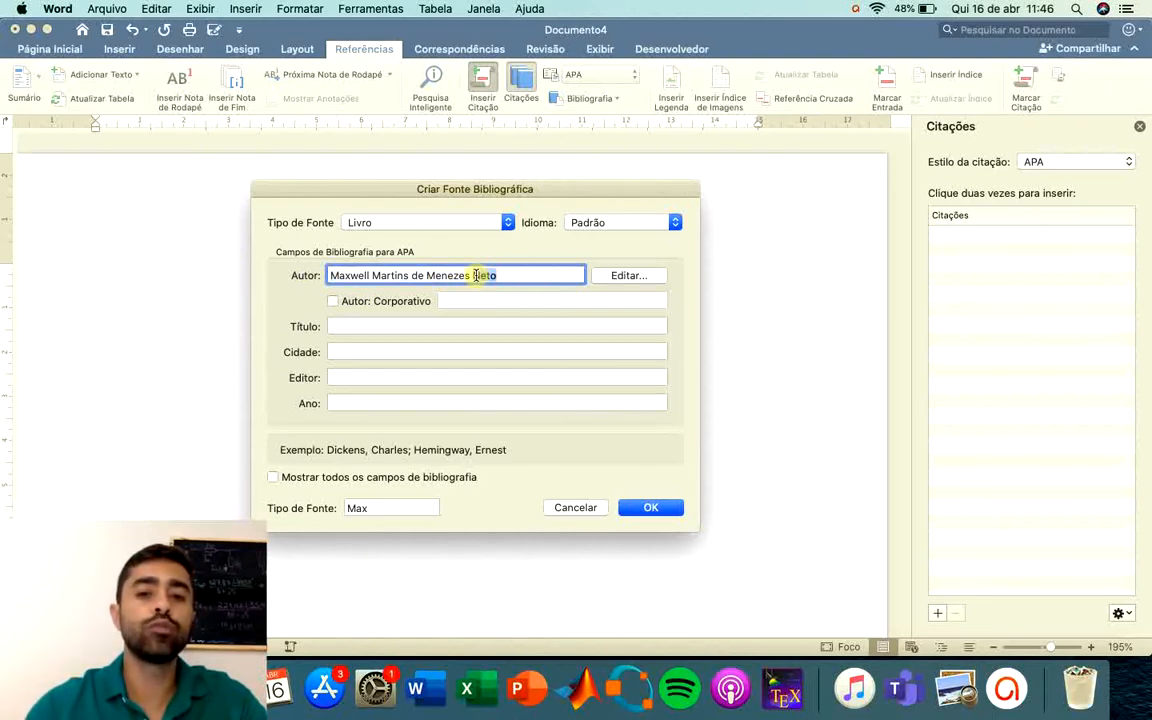
left_click_drag(497, 275, 229, 270)
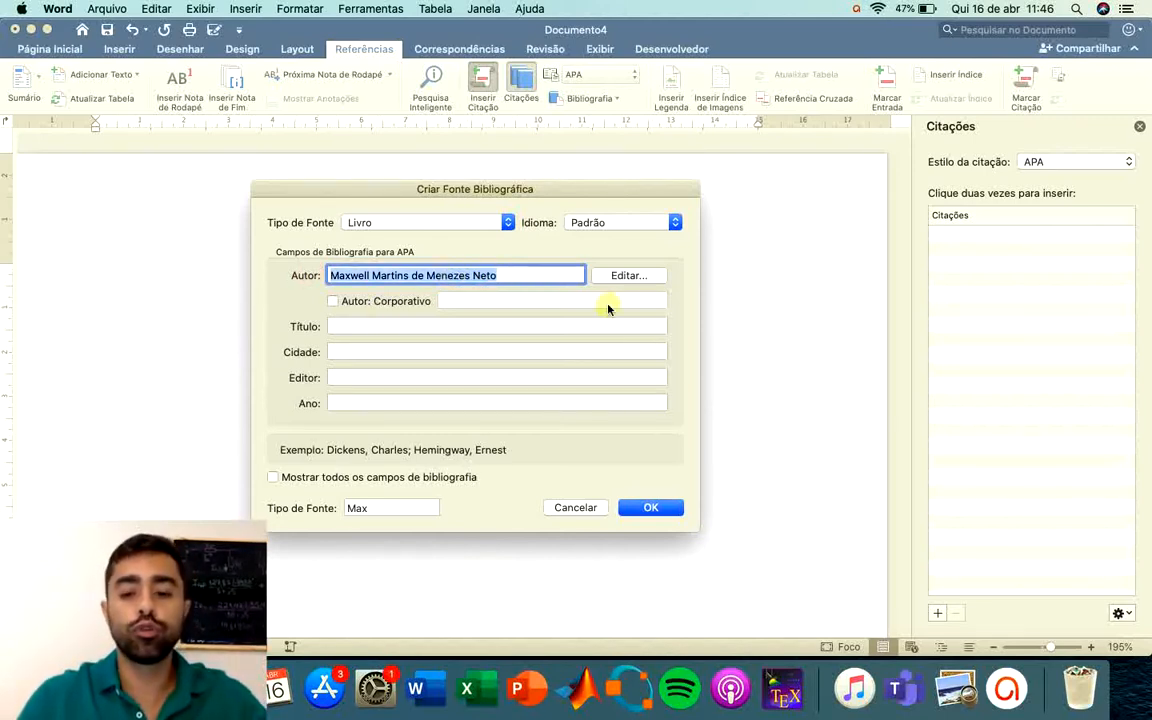
key("BackSpace")
Re-enter the first author with the compound surname and middle initial M, add the second author, and confirm.
left_click(634, 275)
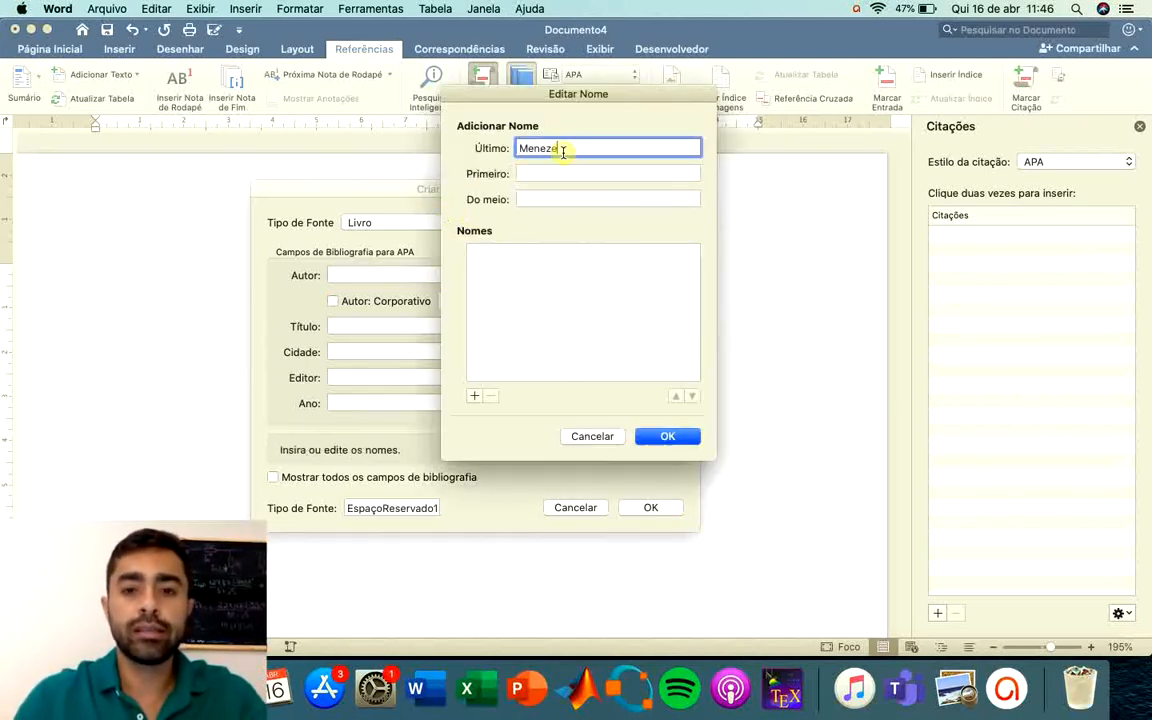
key("Tab")
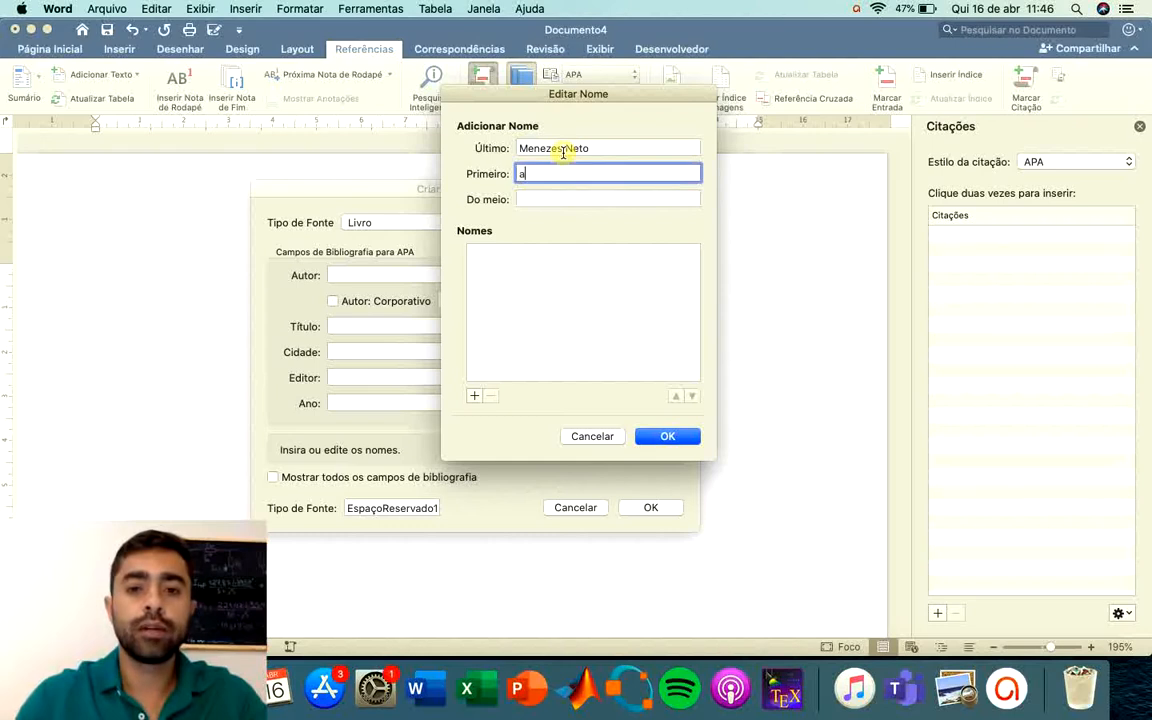
key("Tab")
type("M")
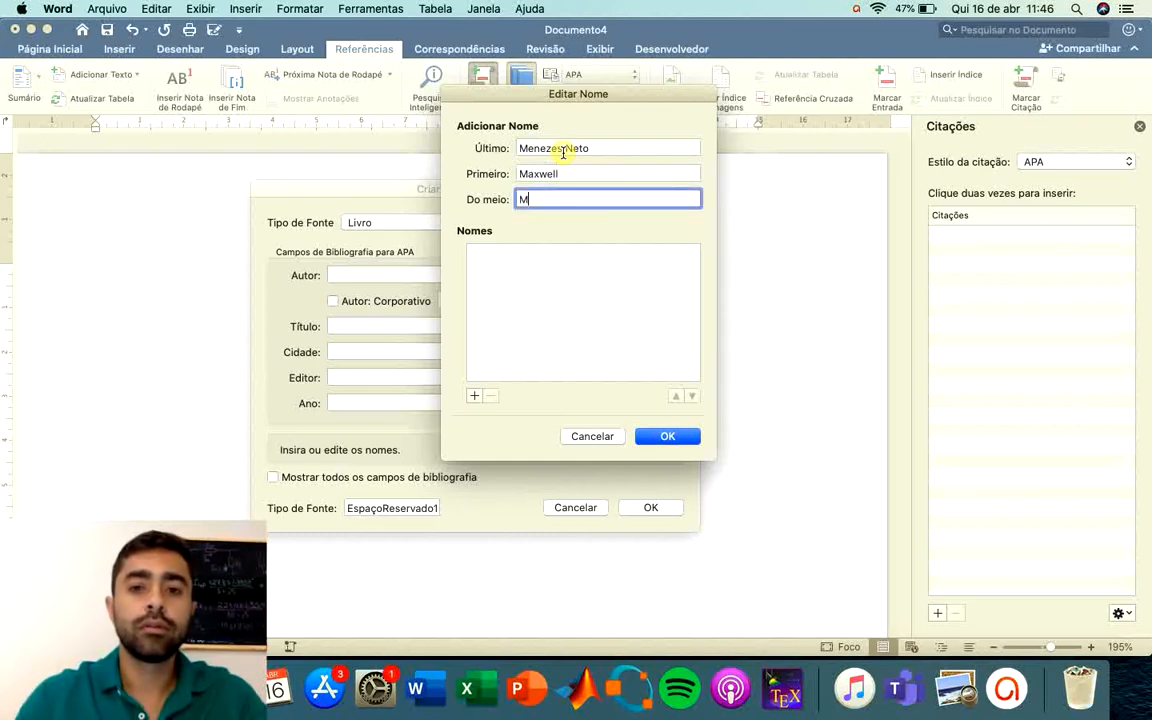
key("Tab")
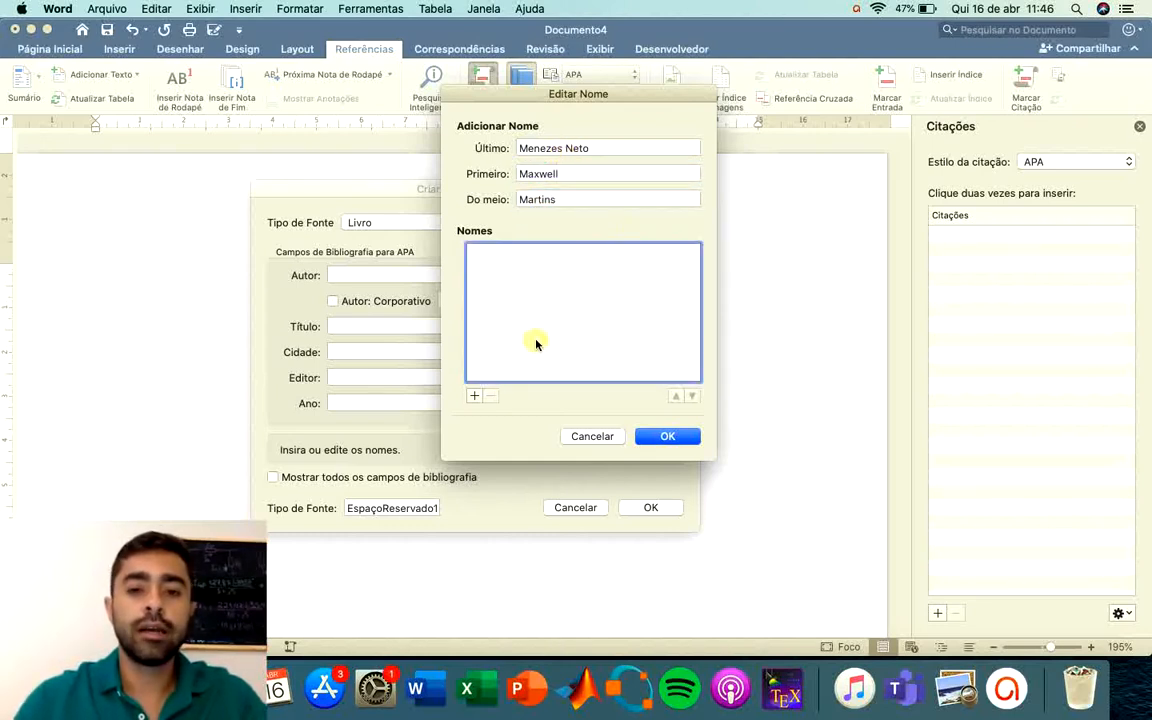
left_click(474, 396)
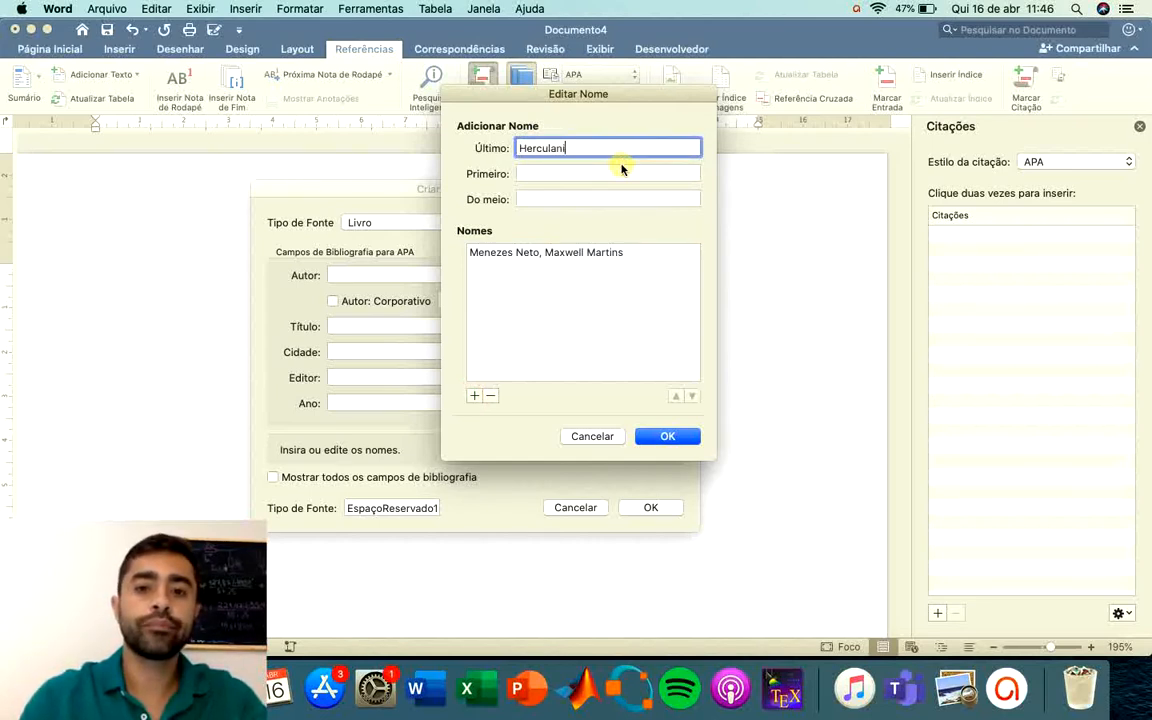
key("Tab")
key("Tab")
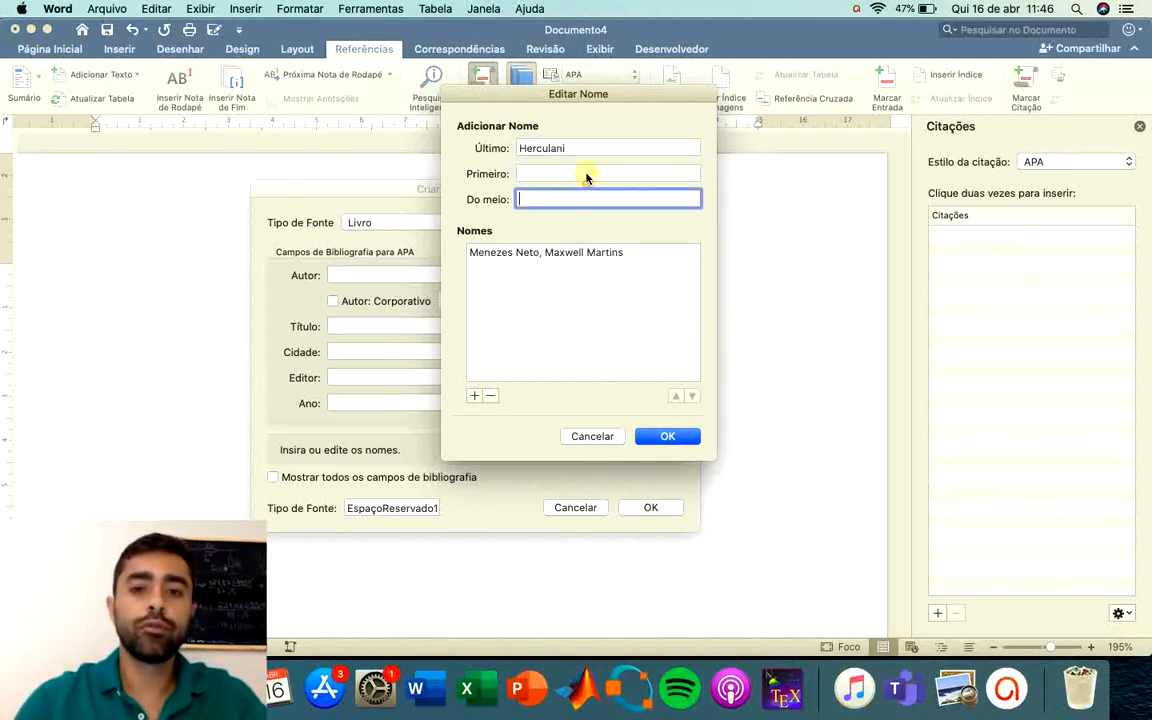
left_click(586, 174)
type("R")
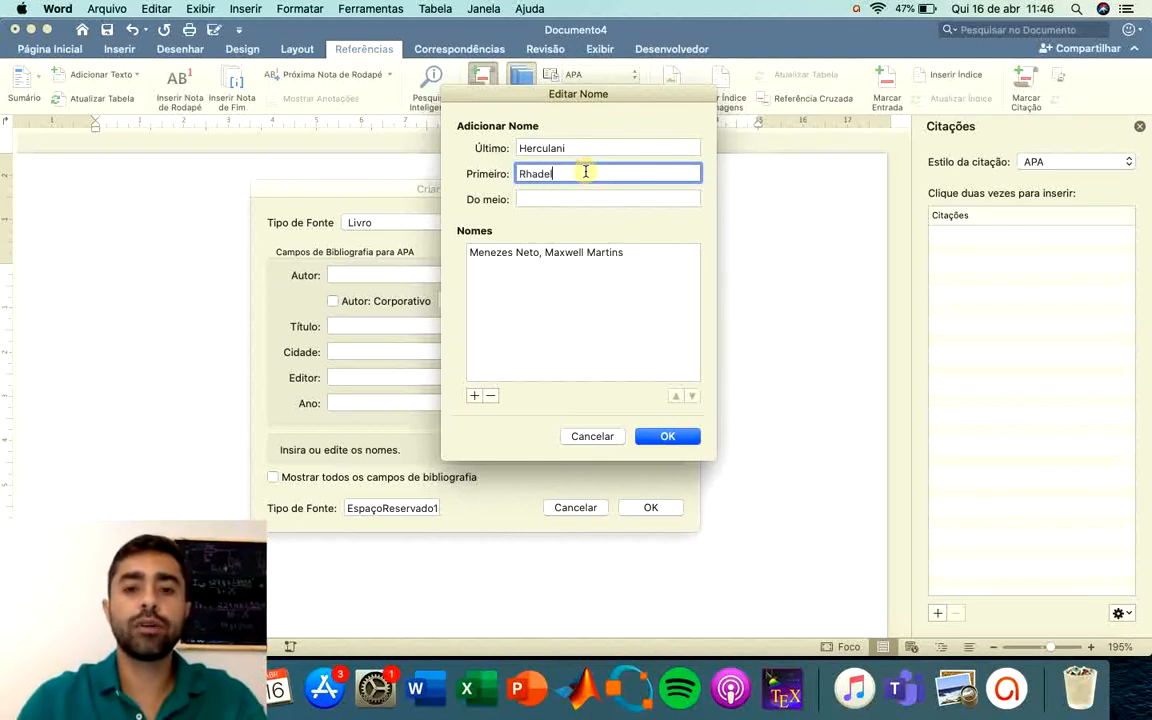
type("hadler")
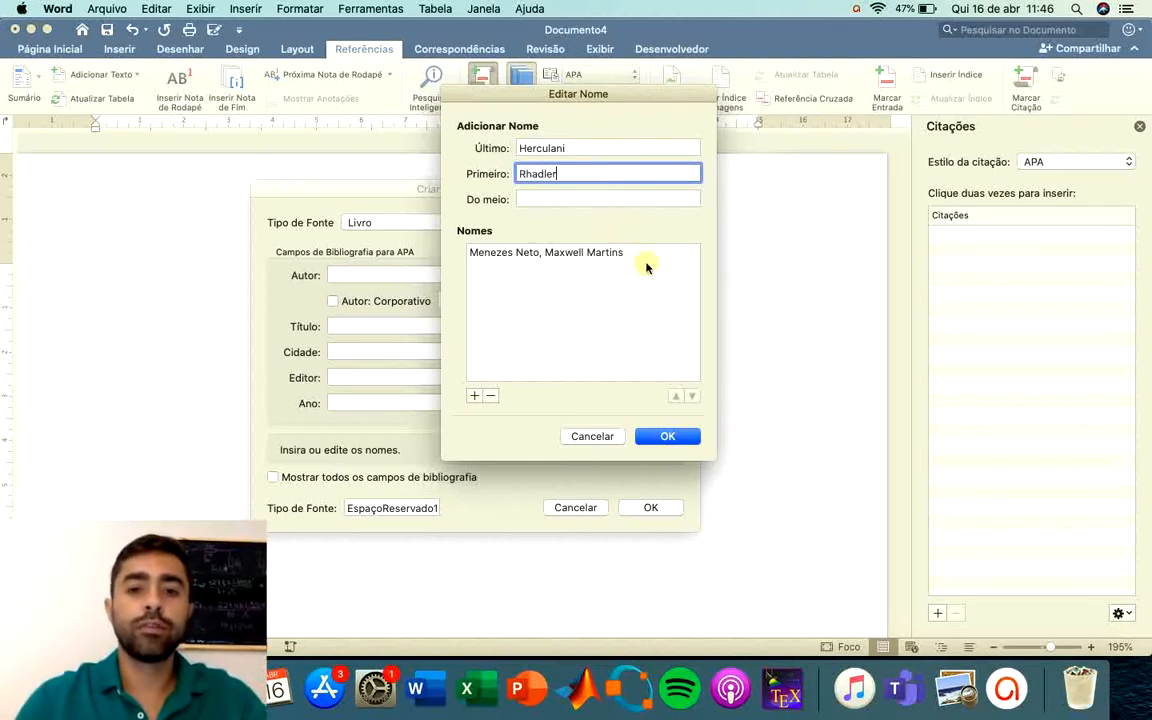
left_click(666, 436)
Fill in the book's title, publisher Unifafibe and year 2020, then save it to insert the citation.
left_click(446, 320)
type("Teste")
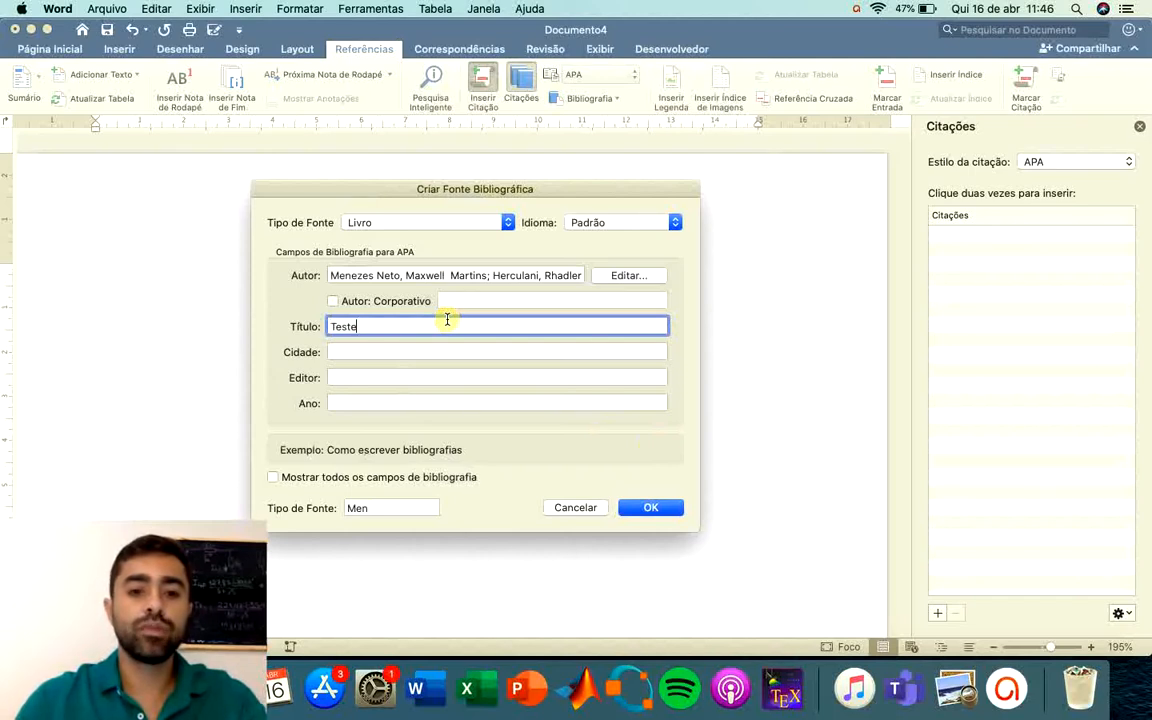
left_click(409, 350)
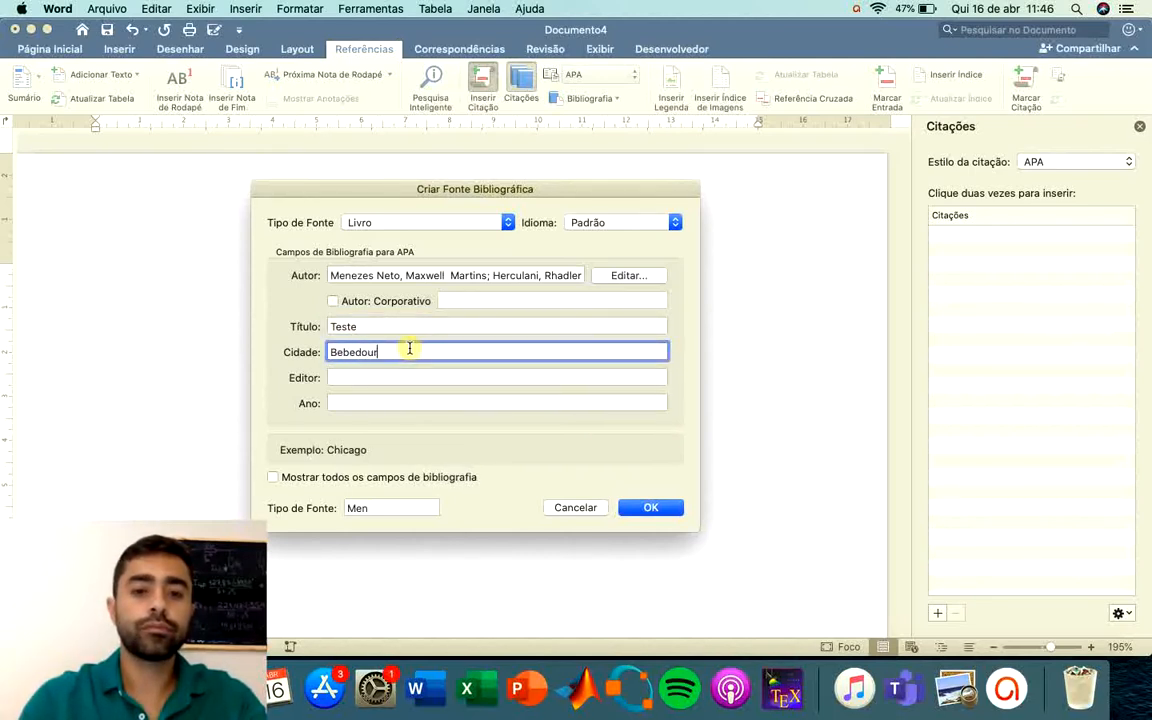
double_click(355, 325)
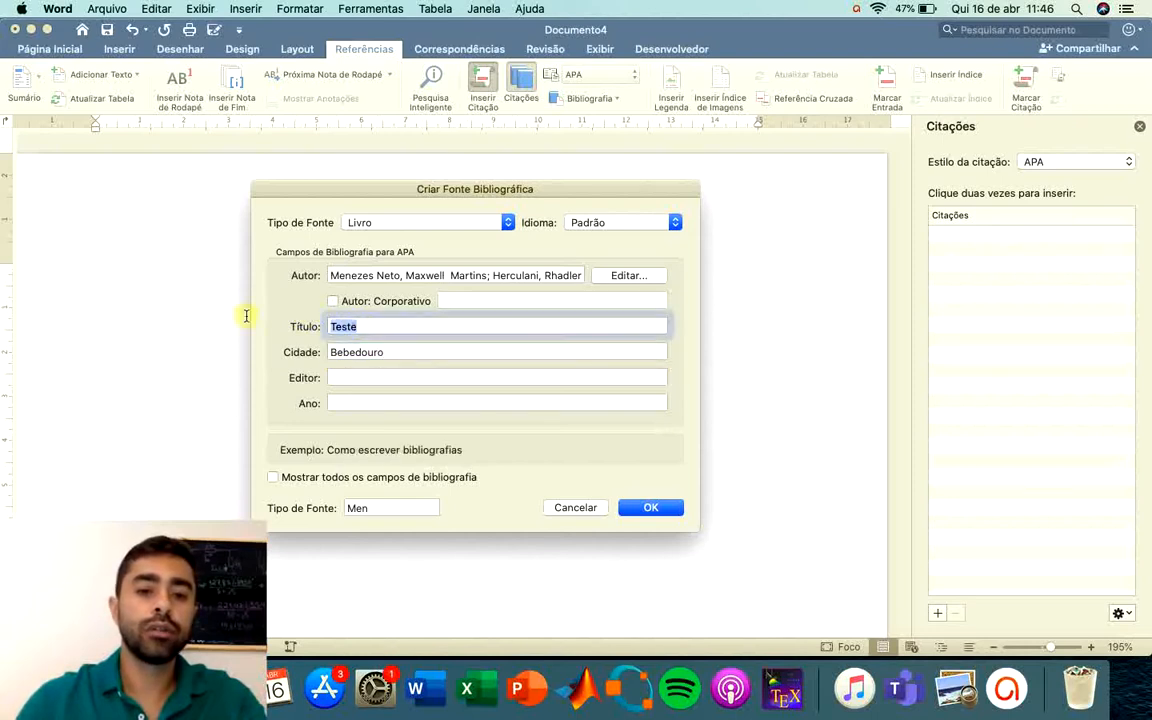
type("Aula de Tecnologia da Informação")
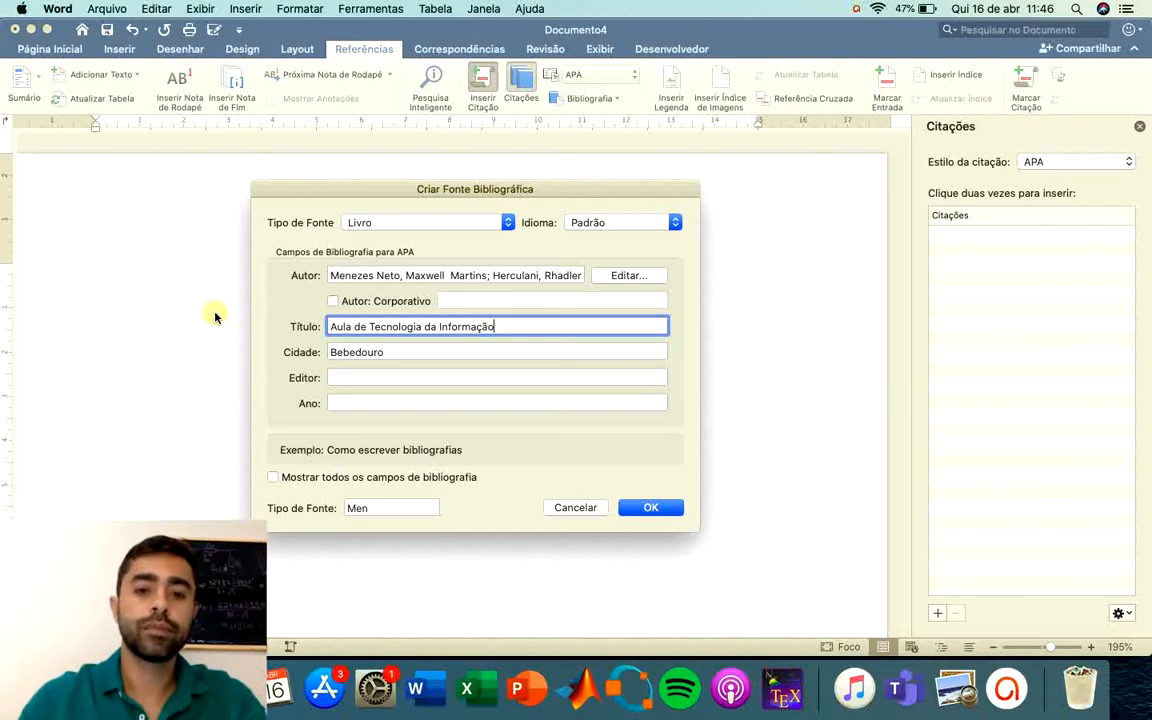
key("Tab")
key("Tab")
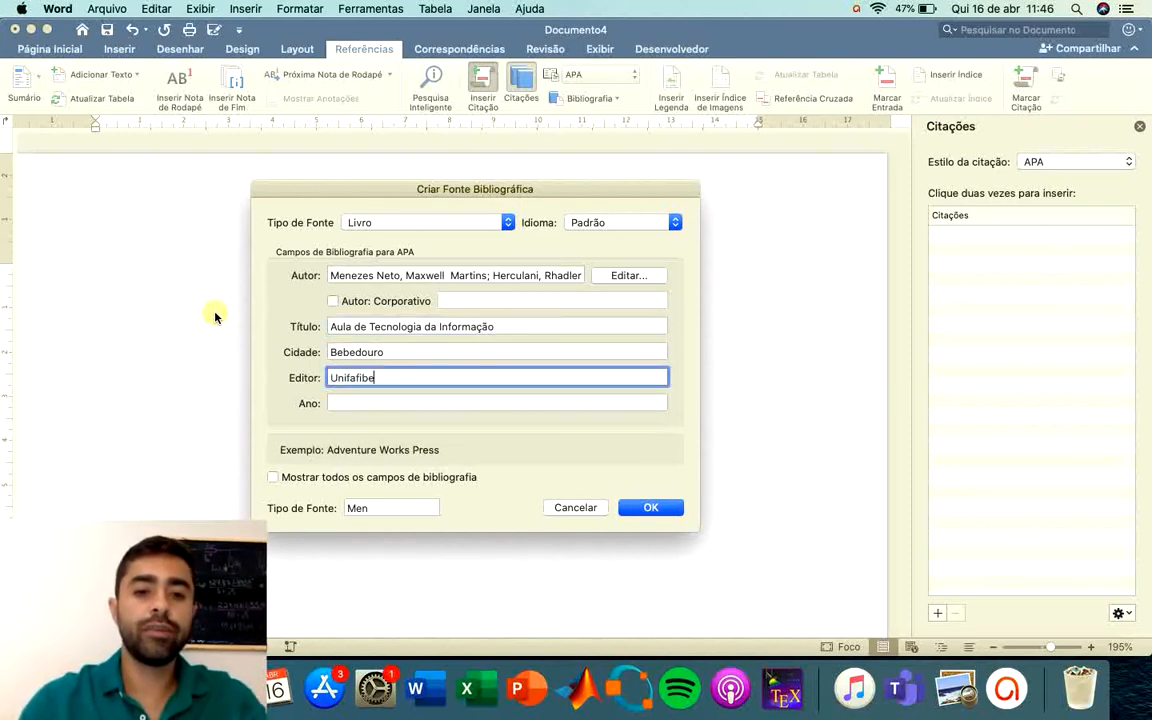
key("Tab")
type("201")
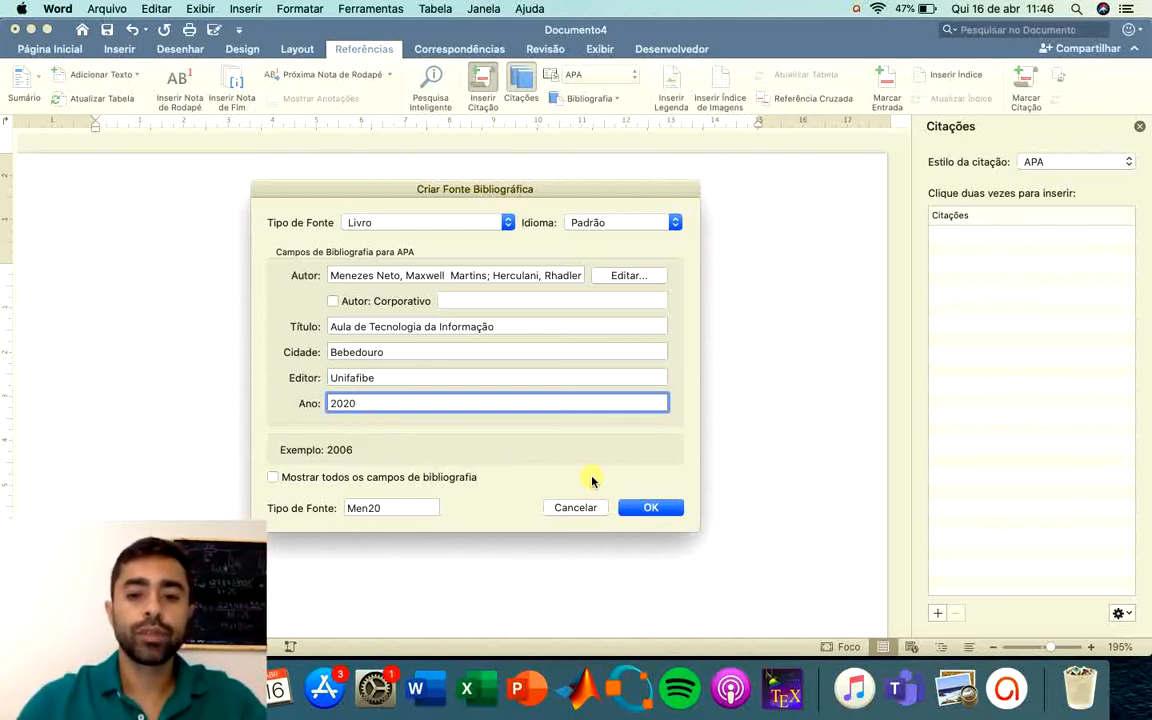
left_click(648, 508)
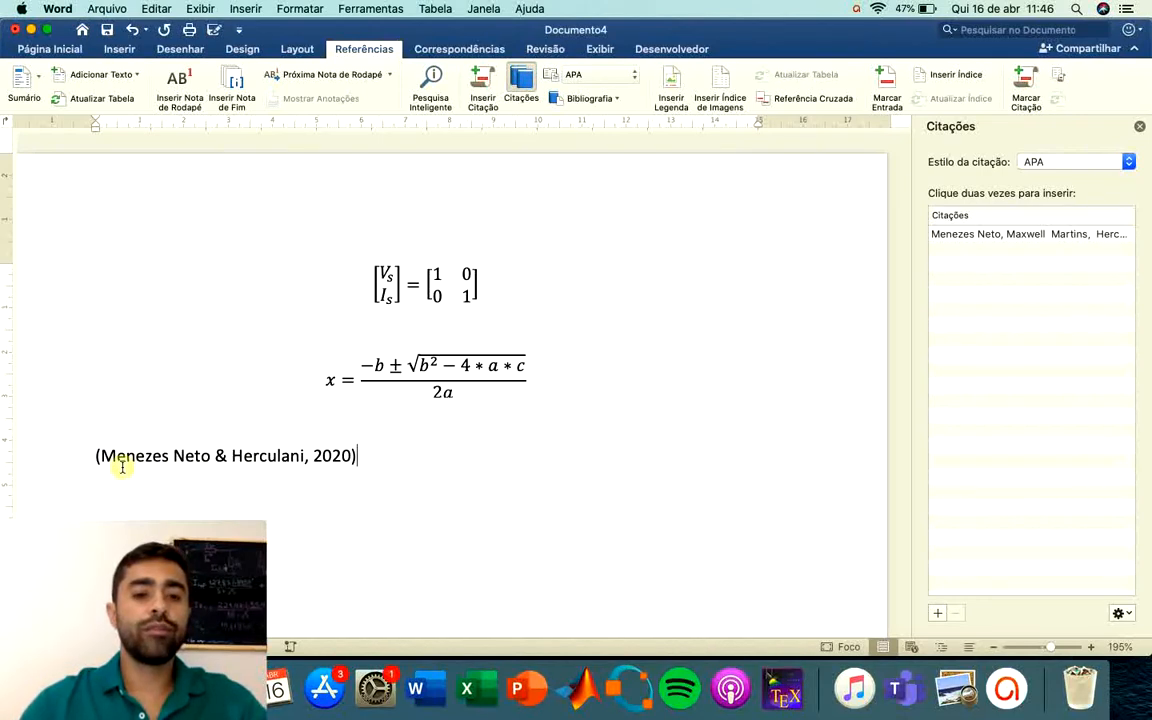
left_click(160, 458)
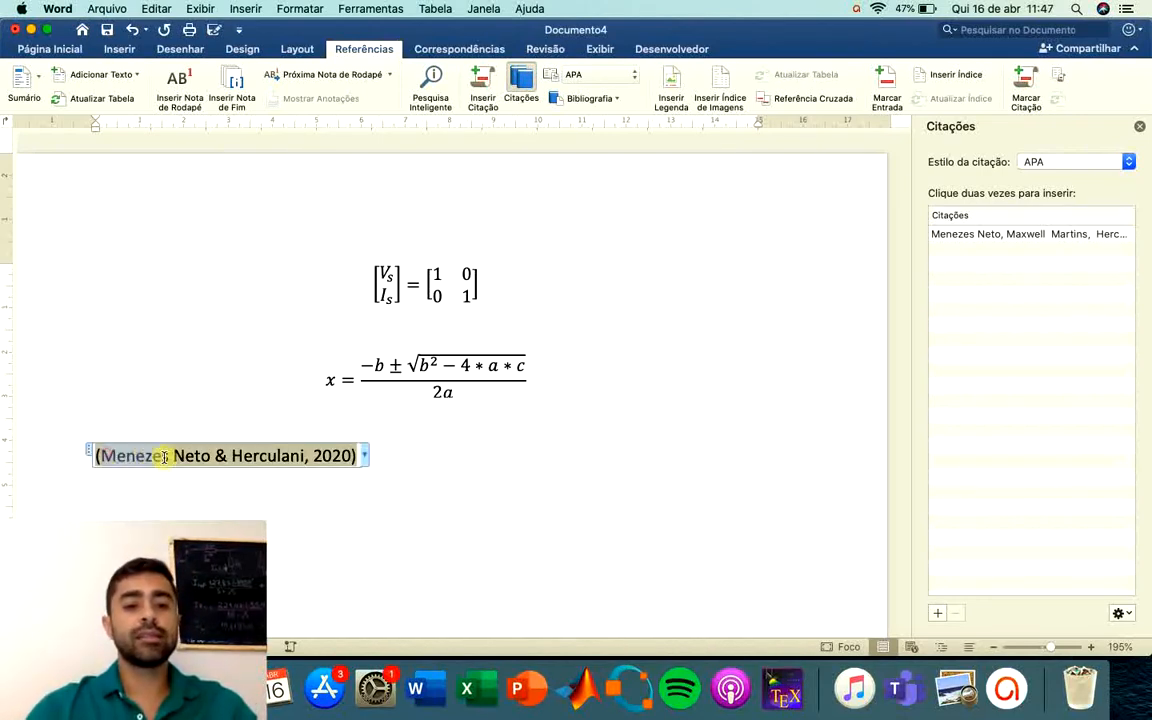
left_click_drag(226, 461, 404, 463)
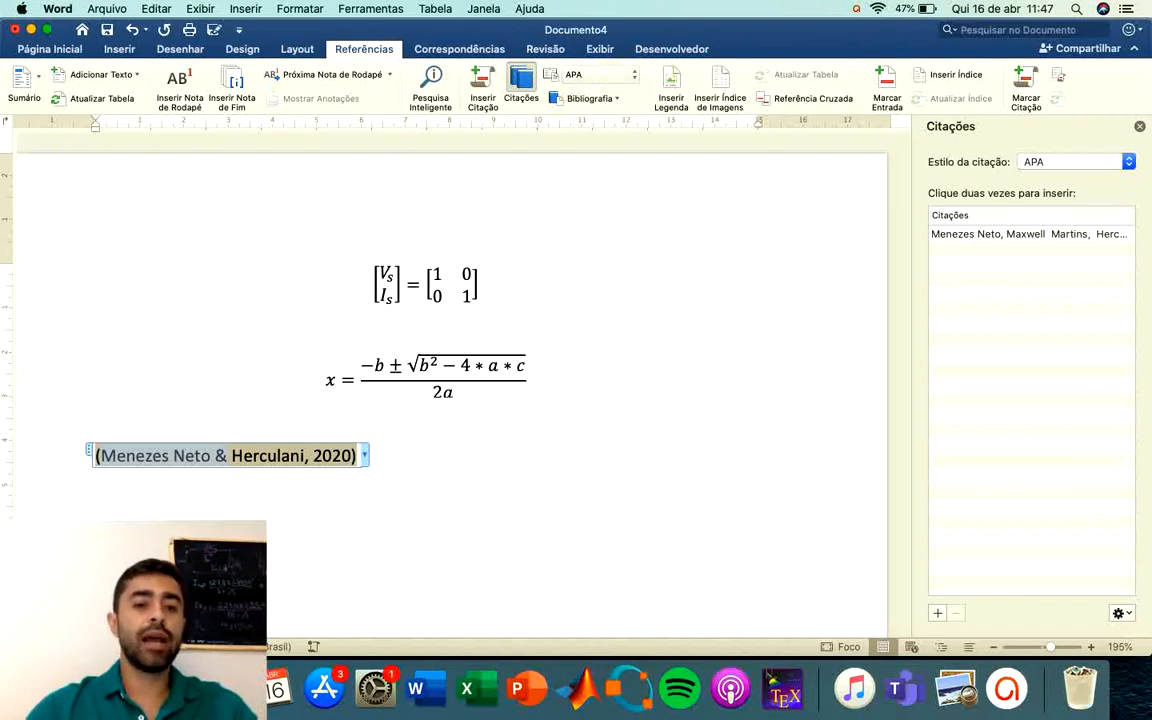
left_click(217, 459)
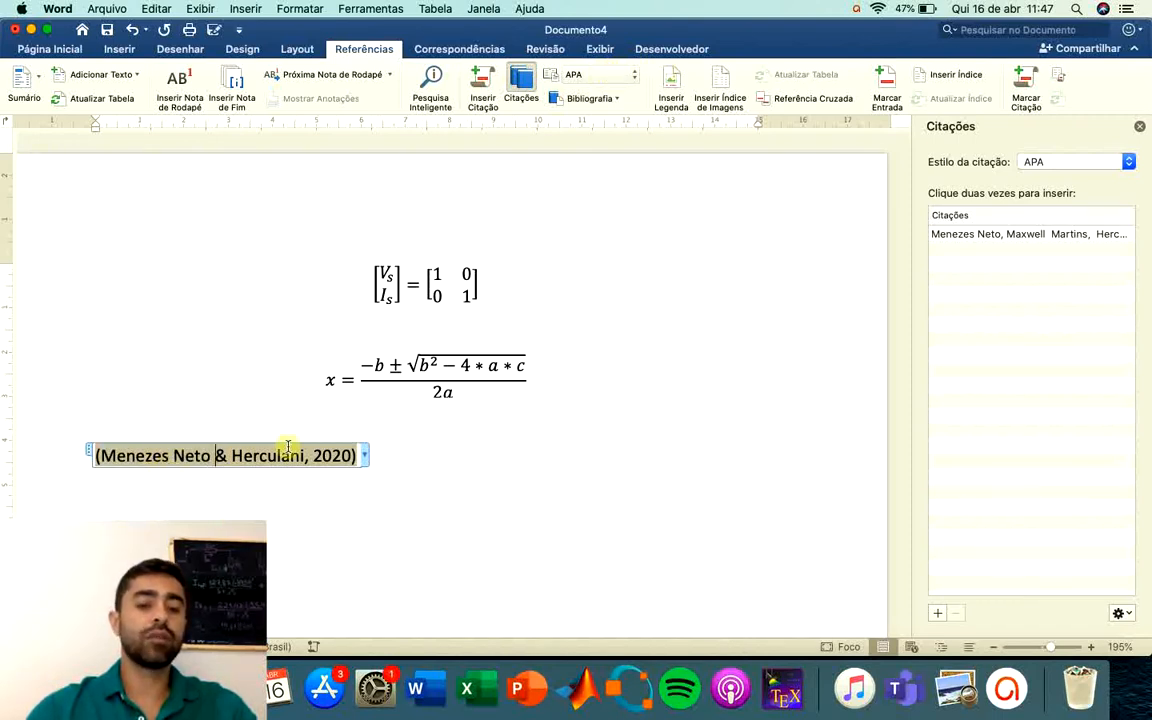
left_click(625, 75)
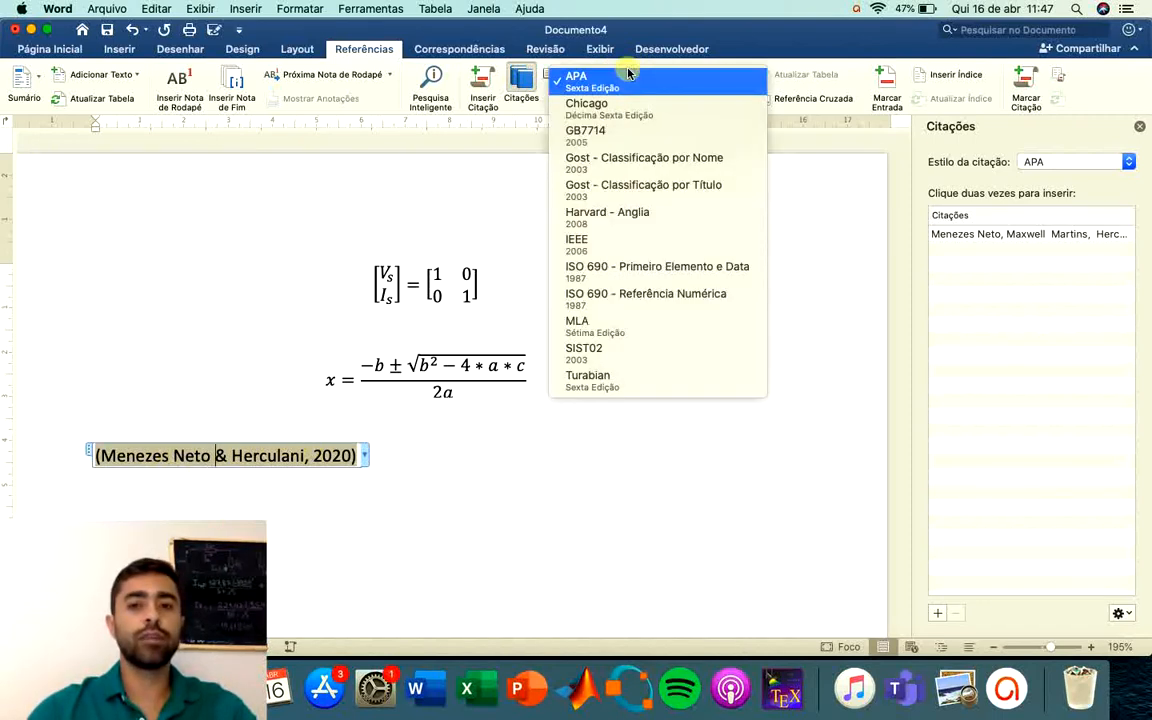
left_click(625, 108)
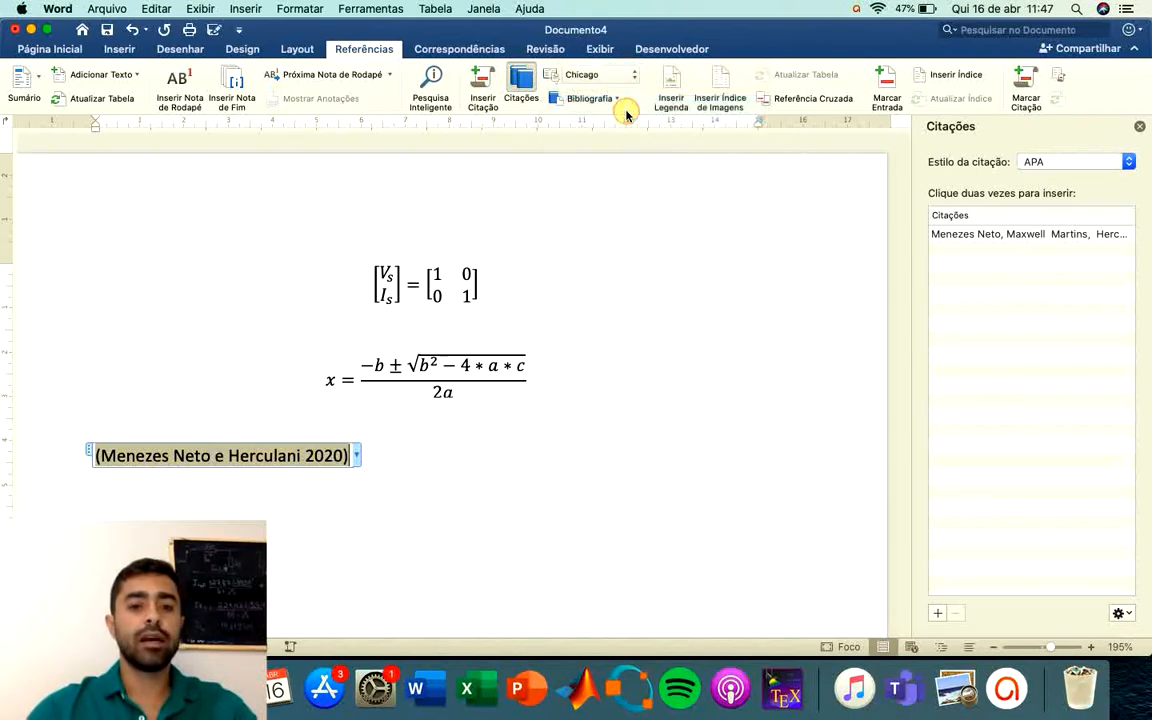
left_click(620, 72)
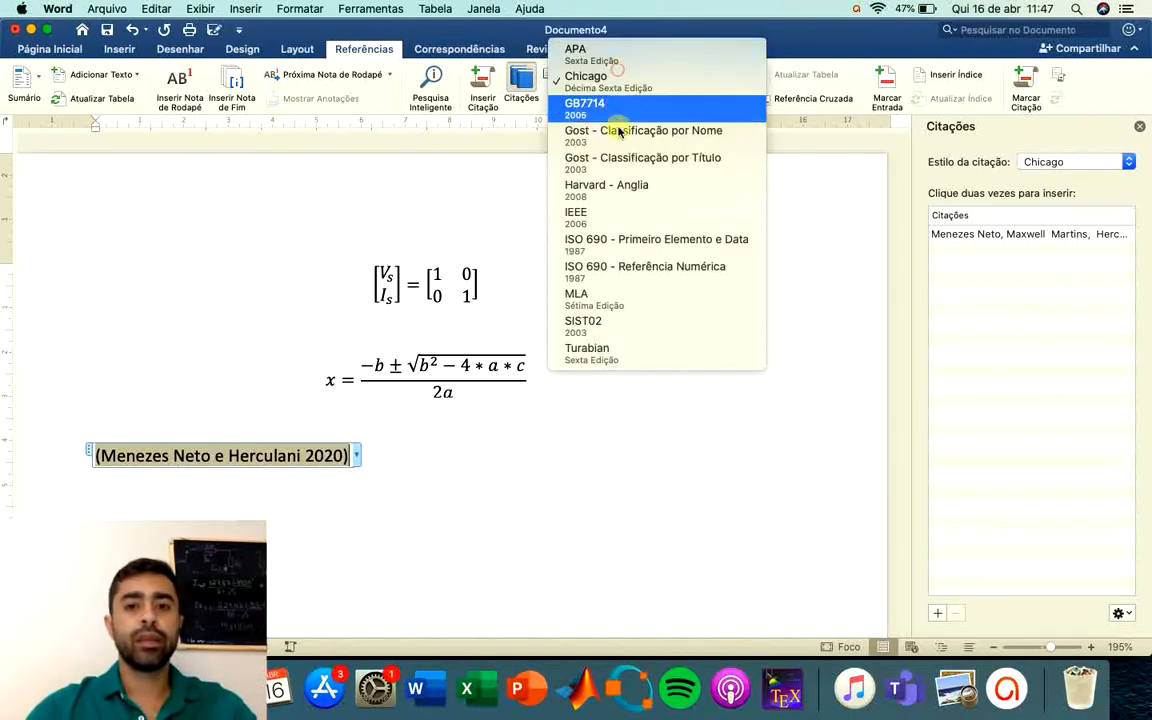
left_click(651, 254)
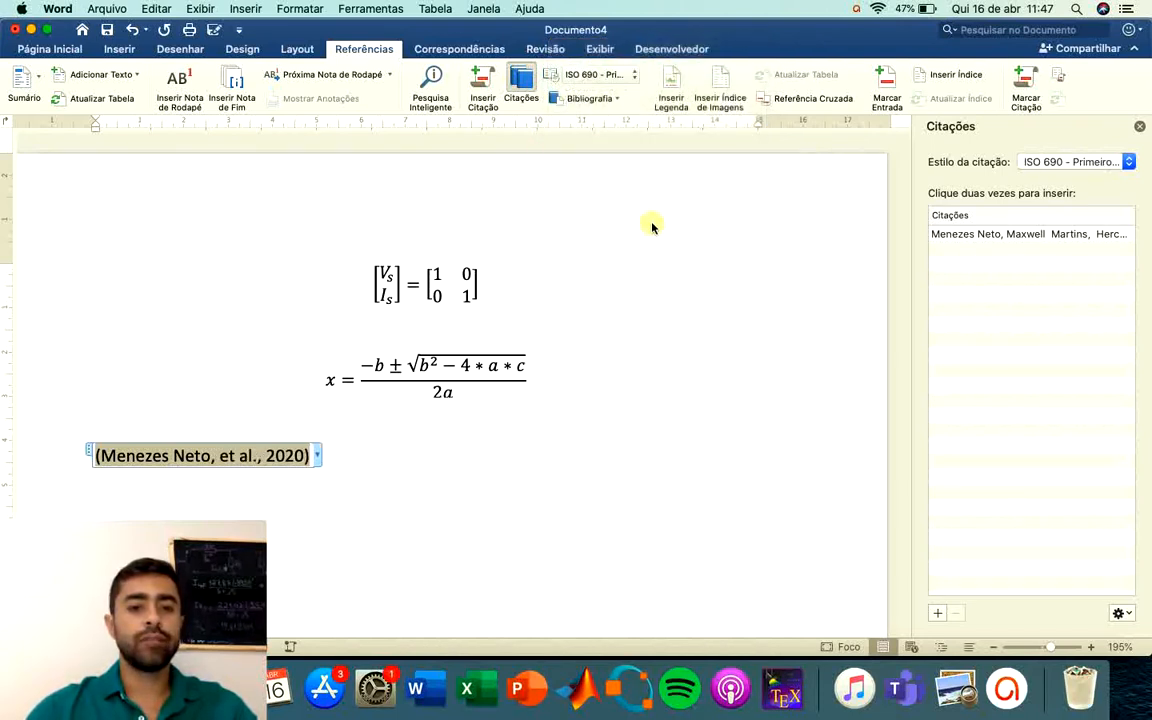
left_click(625, 76)
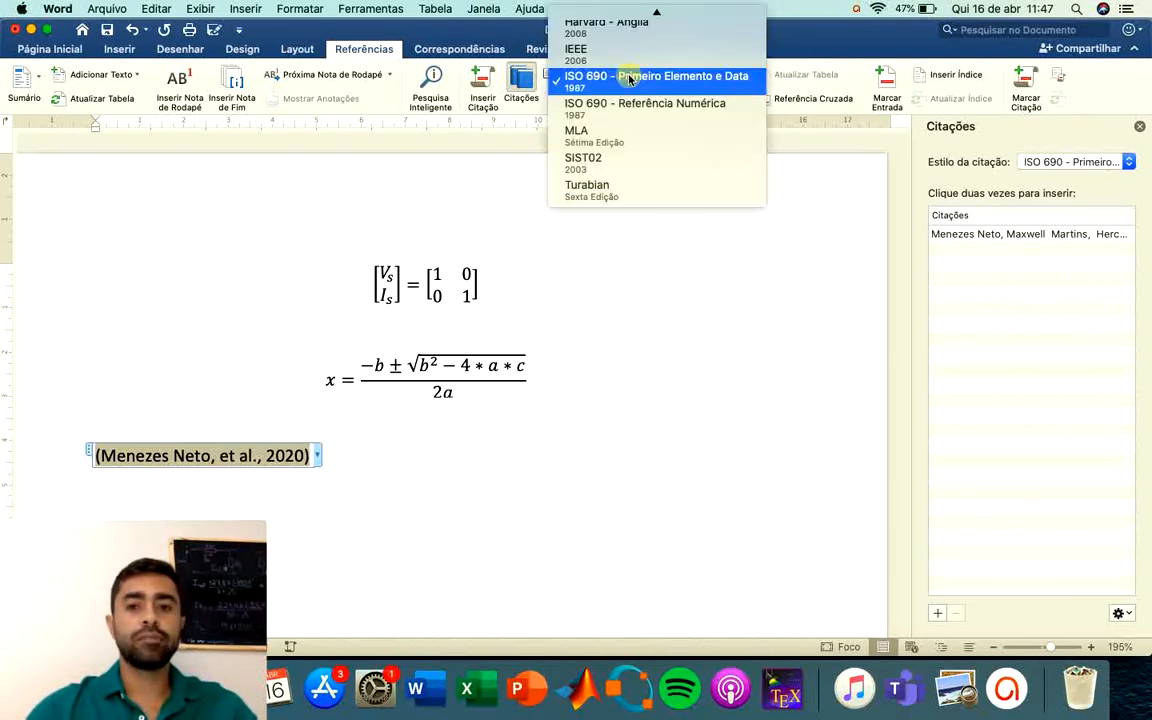
left_click(624, 143)
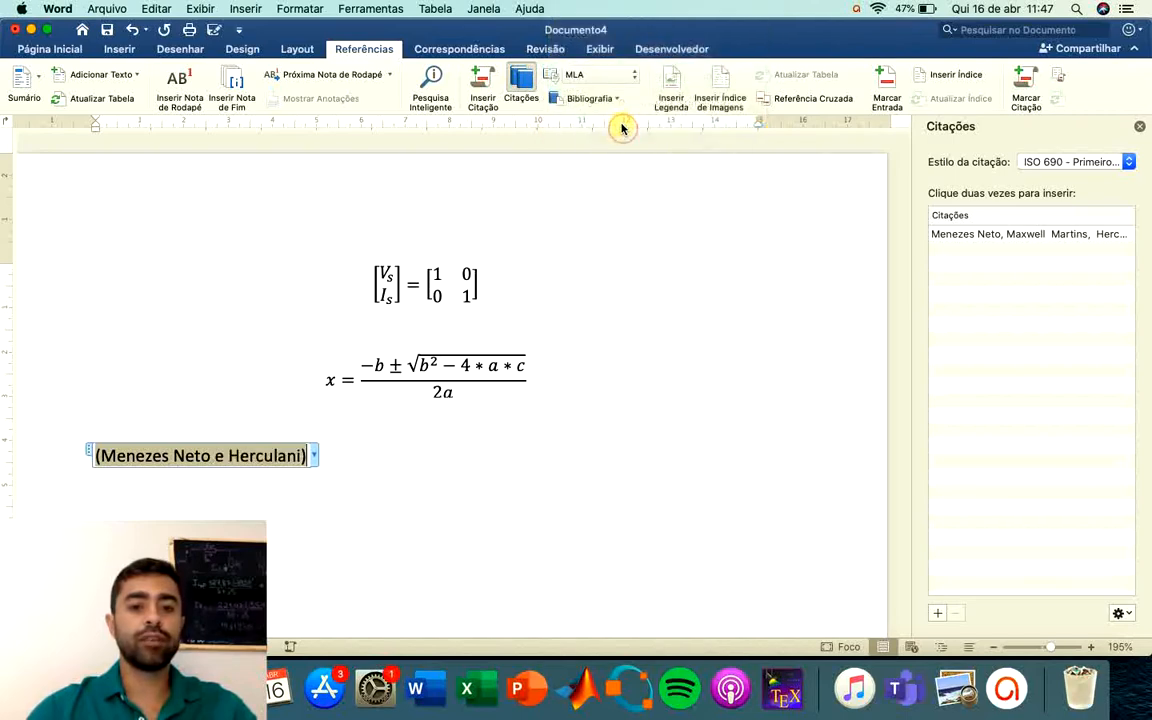
left_click(615, 72)
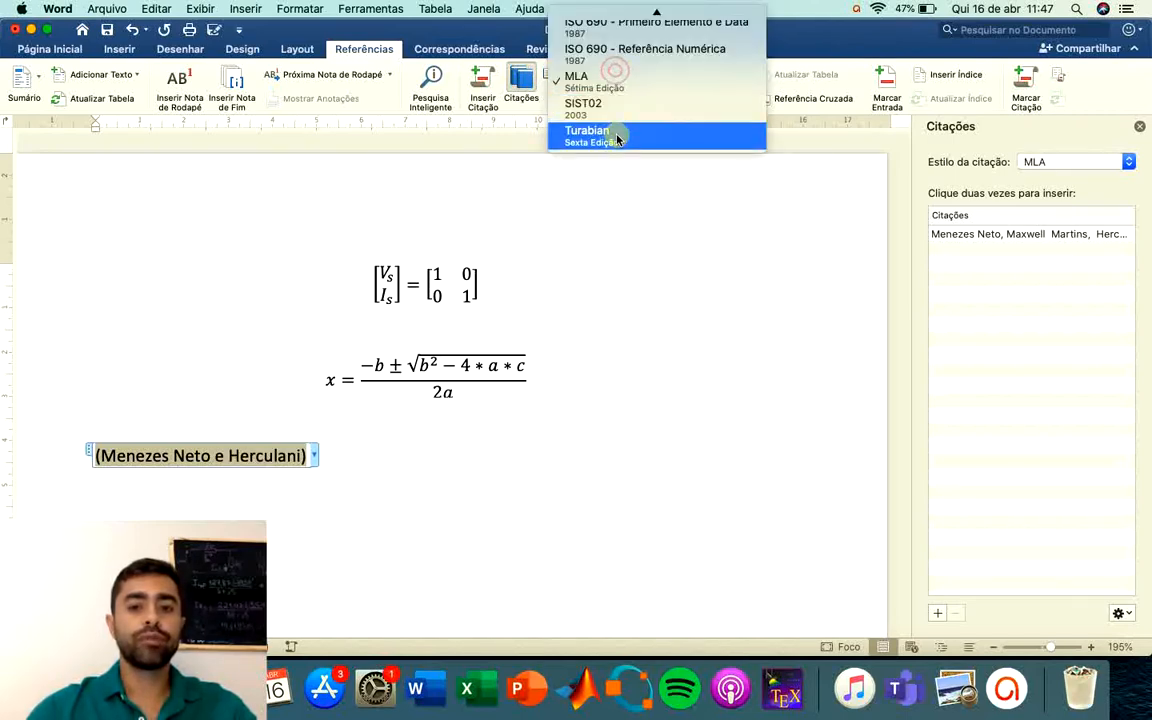
left_click(617, 139)
left_click(630, 76)
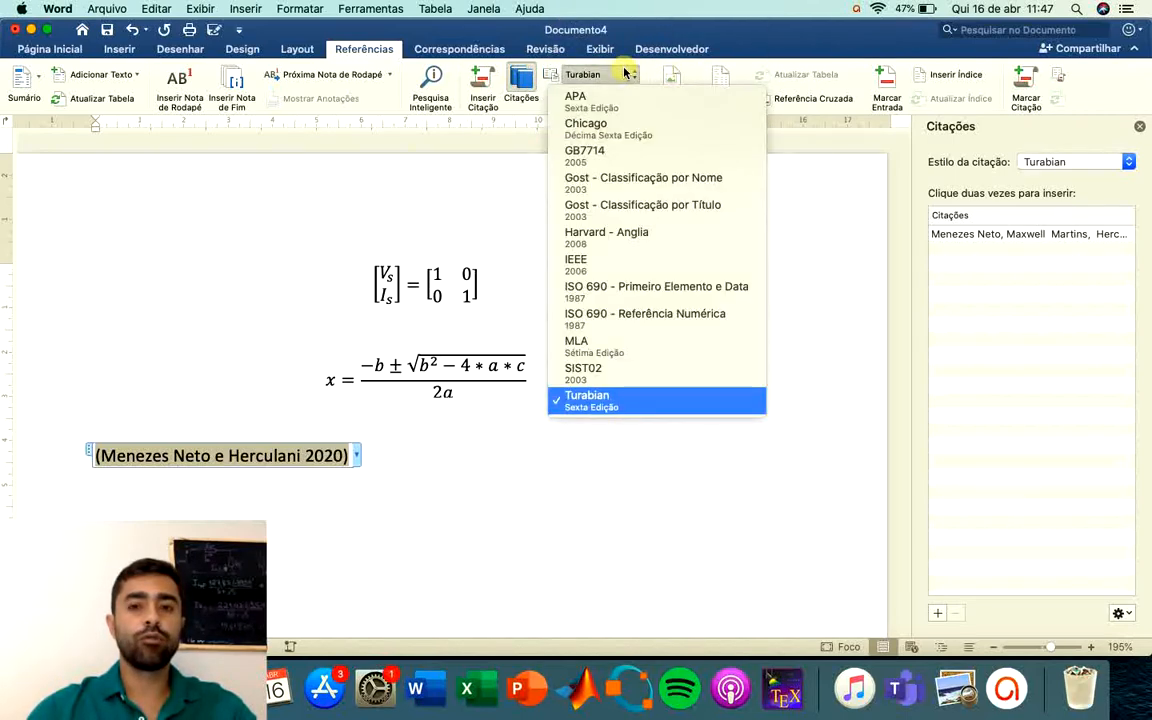
left_click(622, 296)
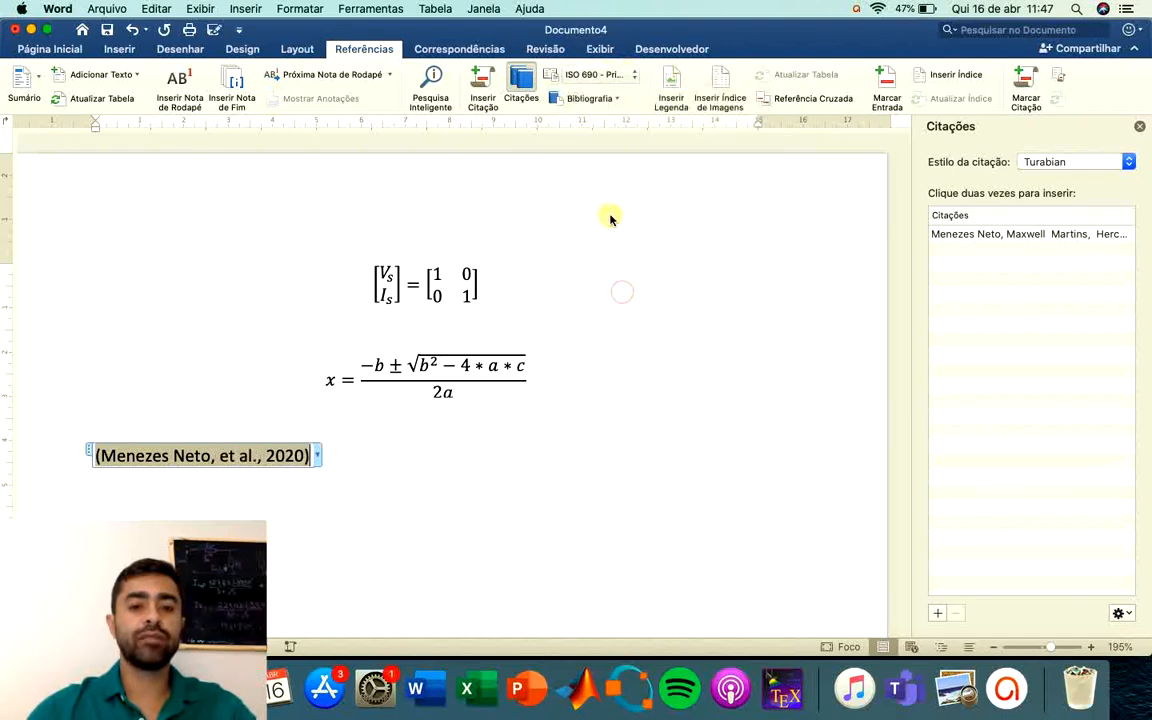
left_click(607, 75)
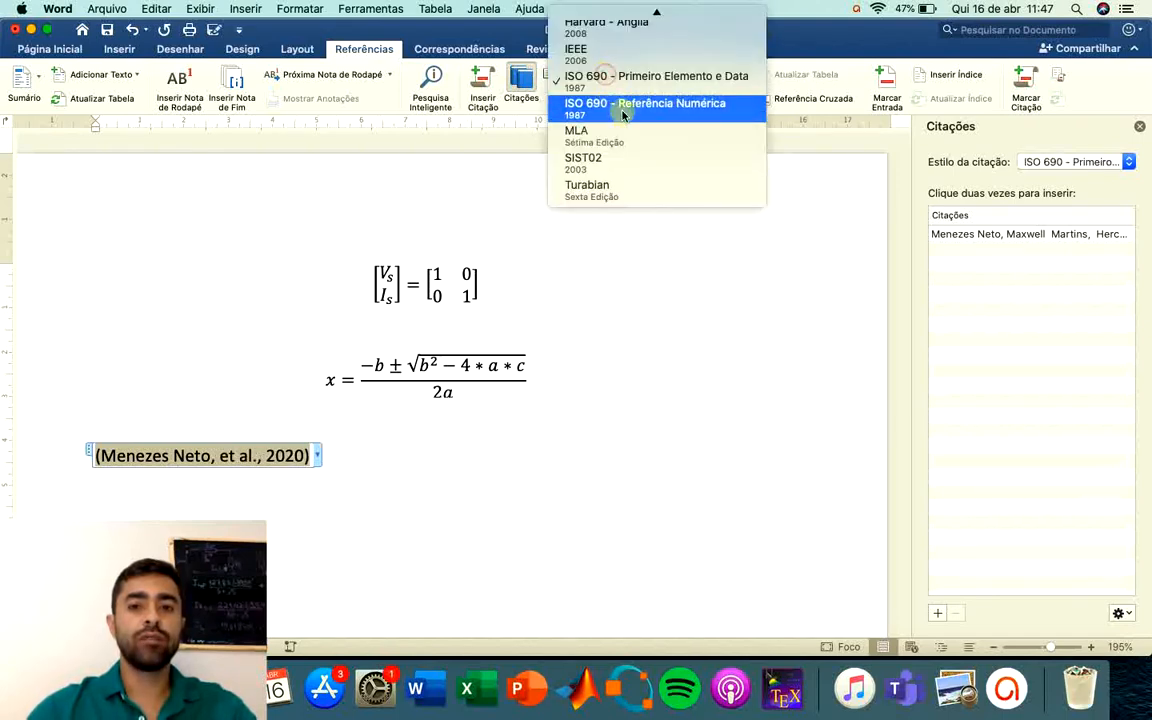
left_click(622, 108)
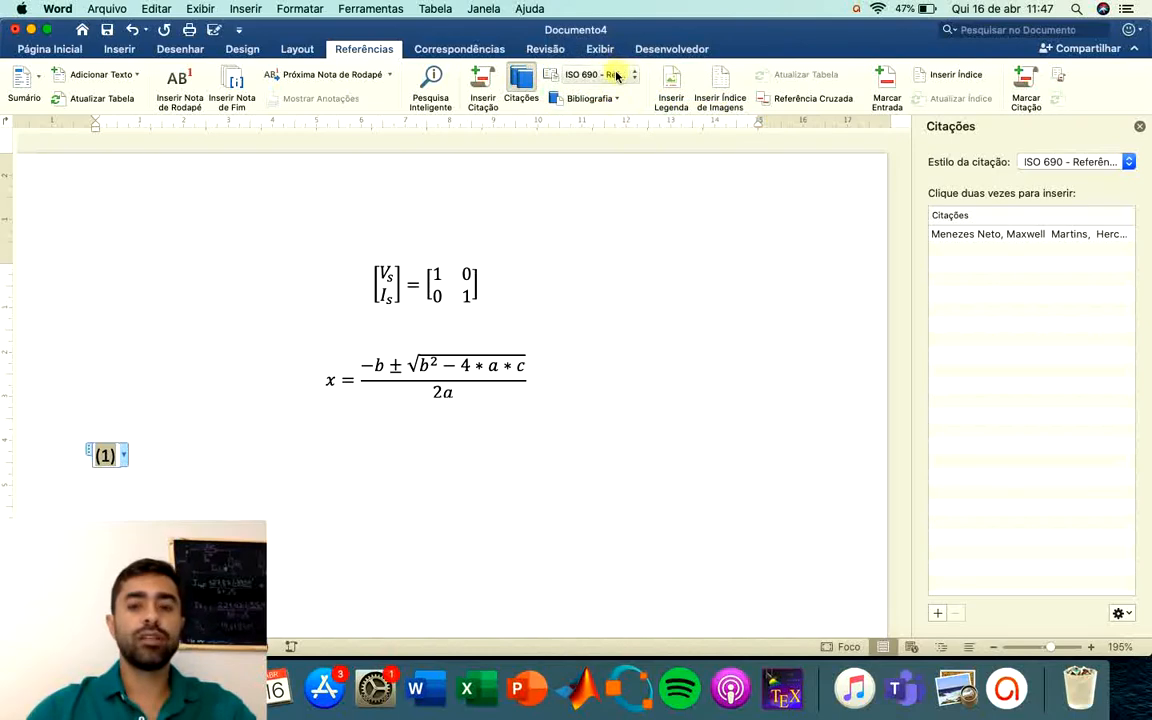
left_click(617, 75)
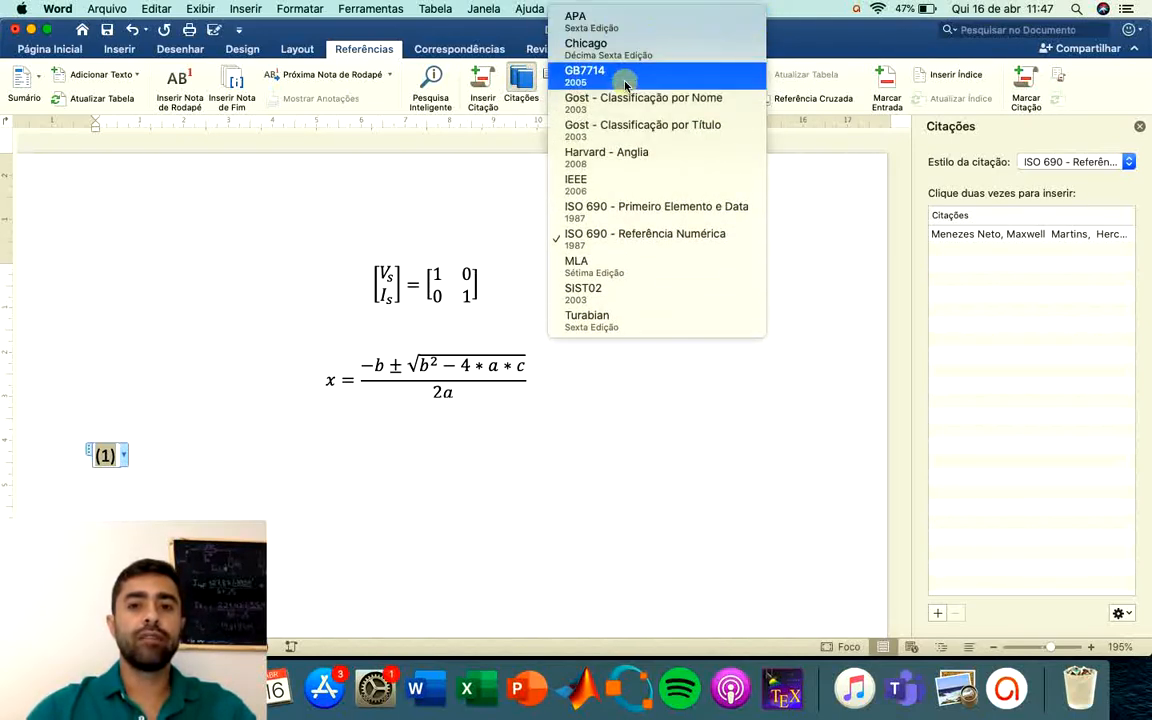
left_click(625, 80)
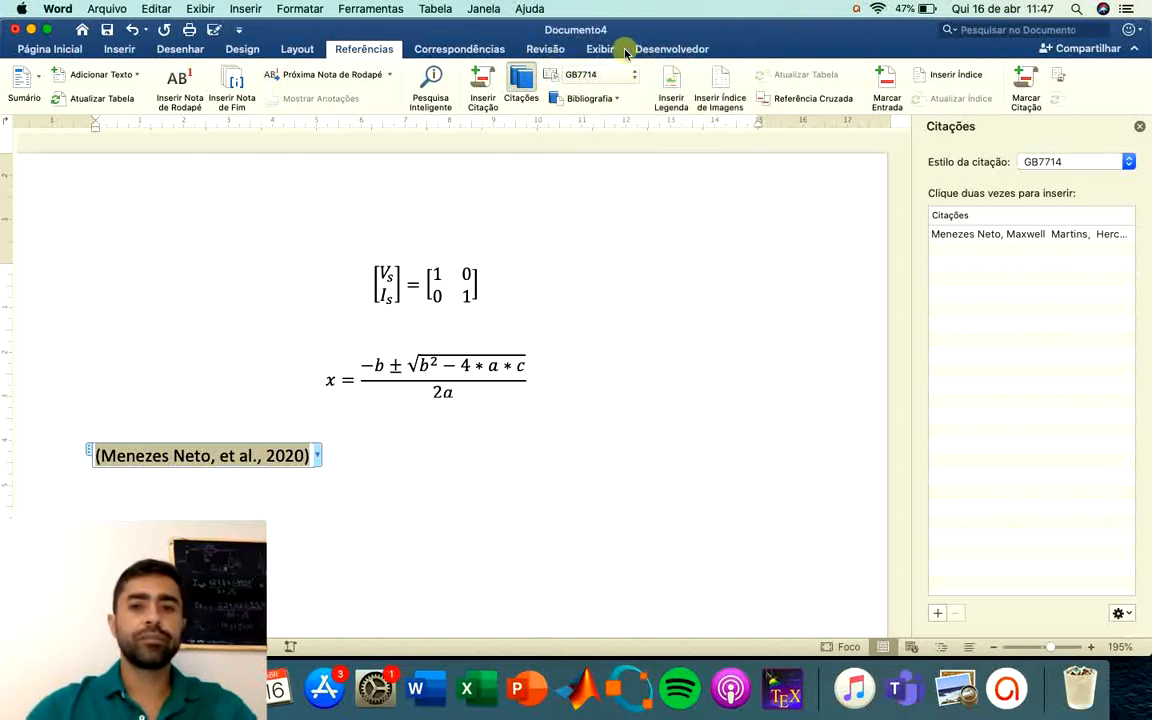
left_click(607, 76)
left_click(590, 48)
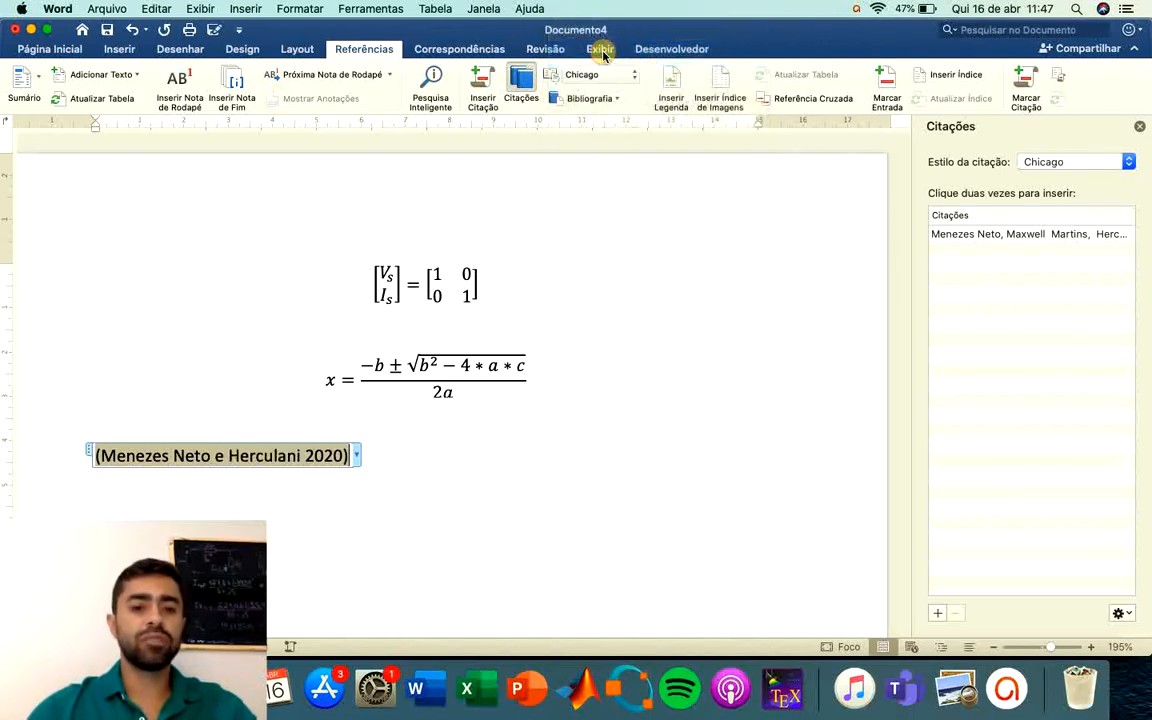
left_click(601, 78)
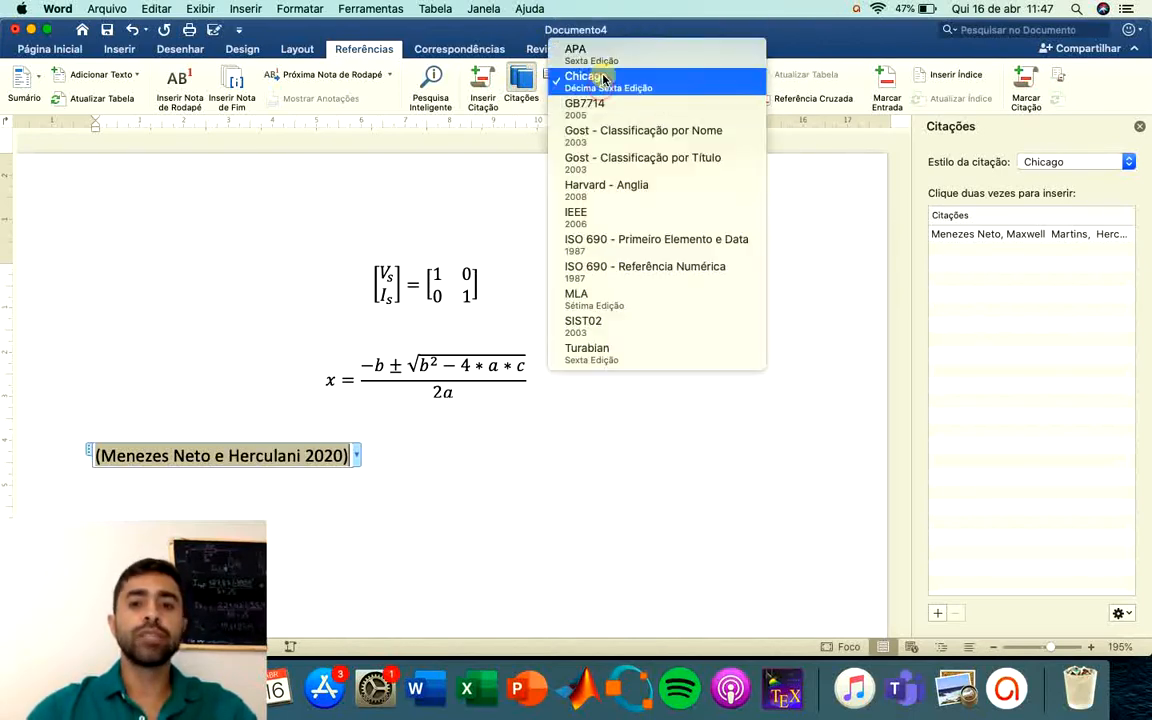
left_click(618, 158)
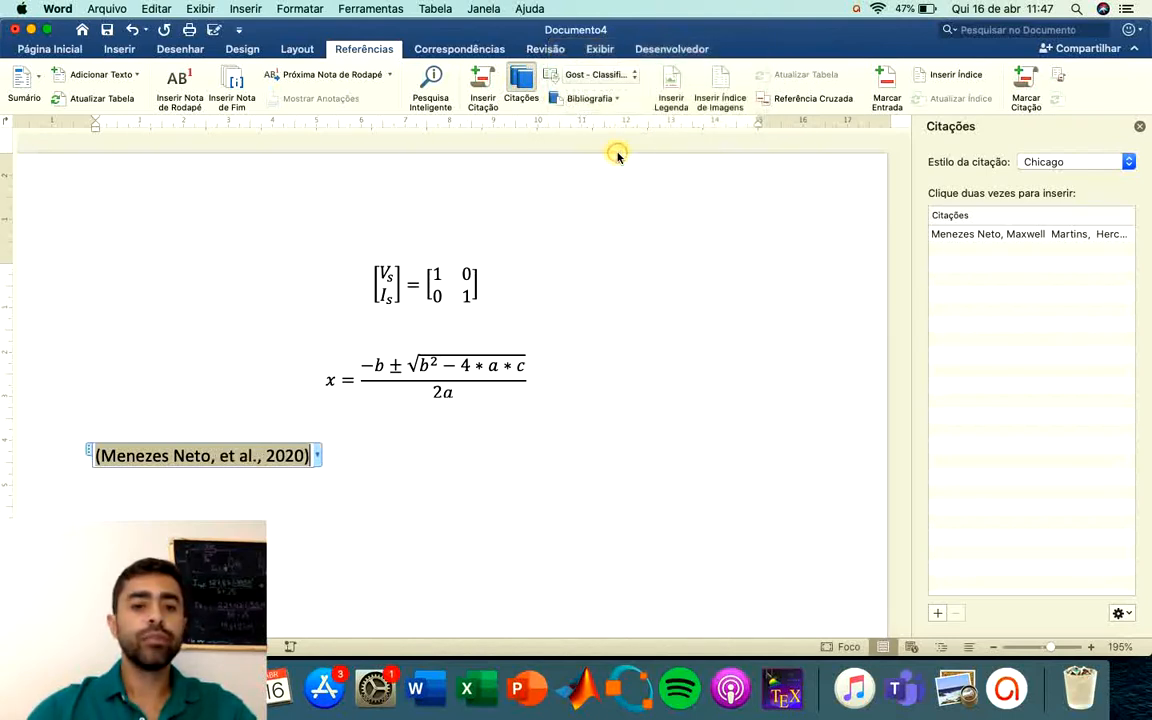
left_click(617, 77)
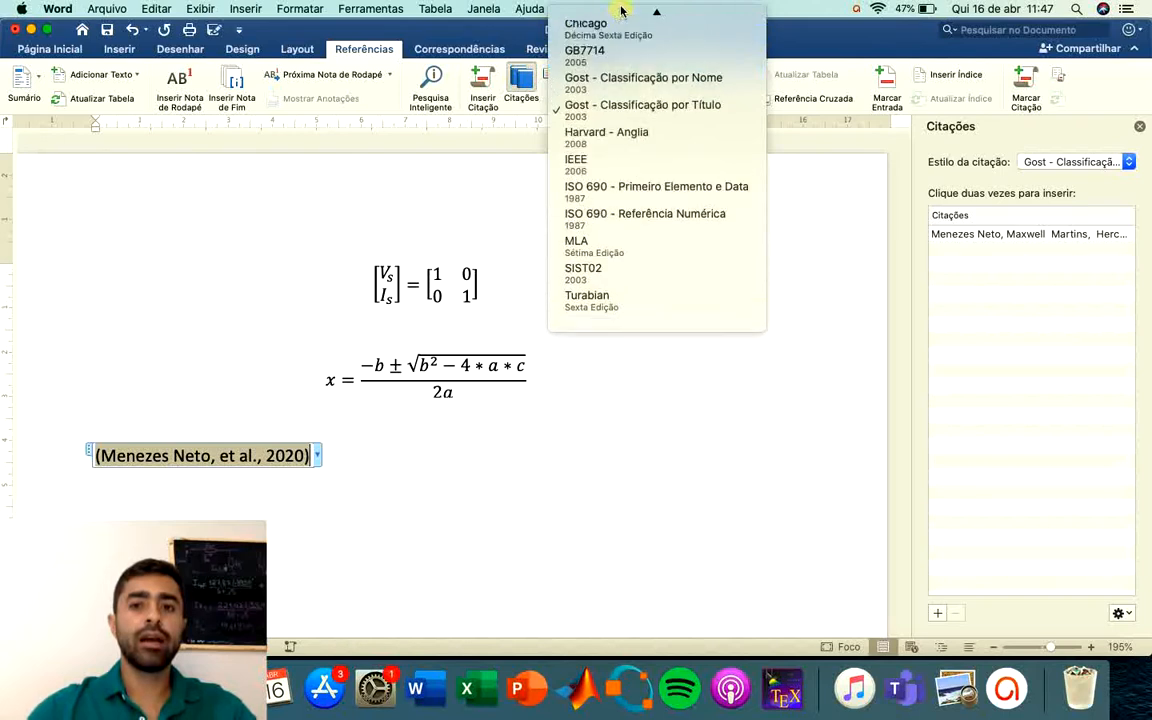
left_click(618, 18)
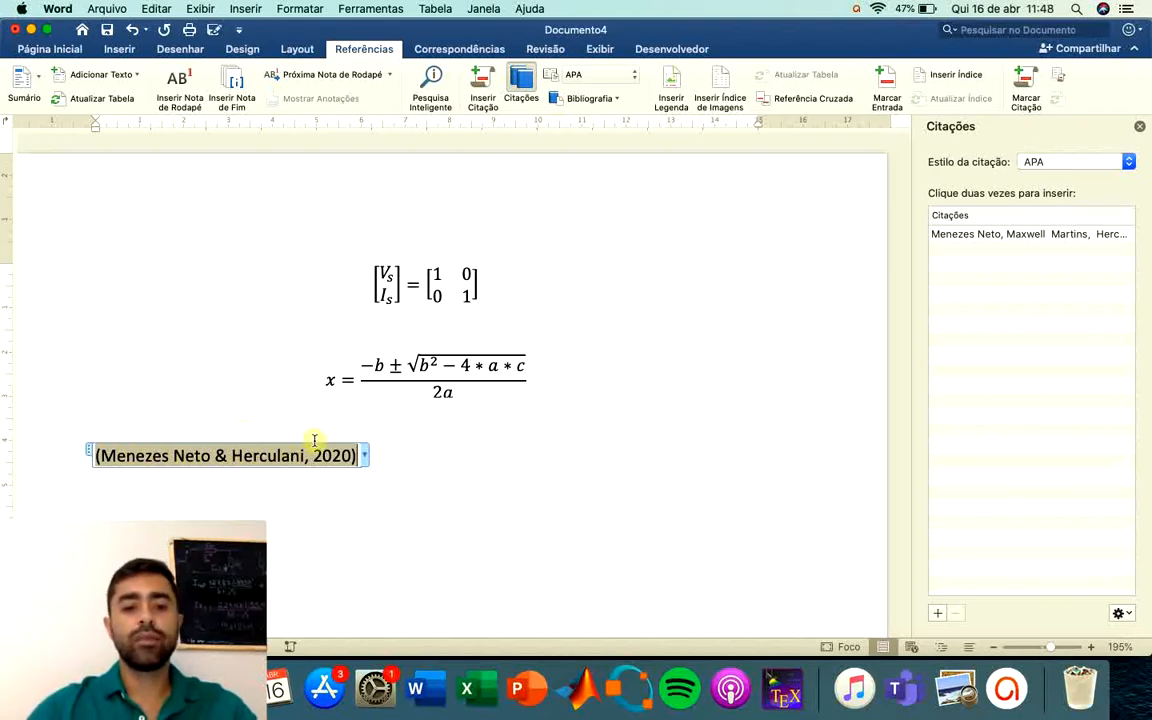
Insert the existing source from the Citações list a second time, then undo the duplicate citation.
left_click(509, 84)
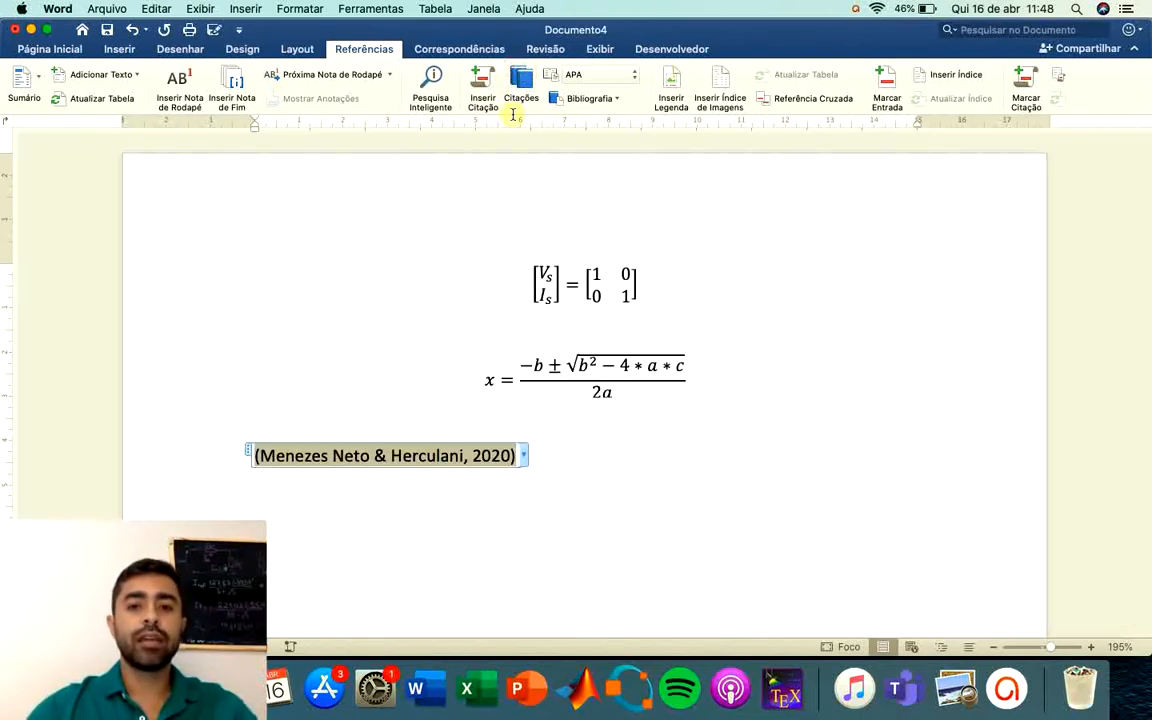
left_click(519, 80)
left_click(1009, 233)
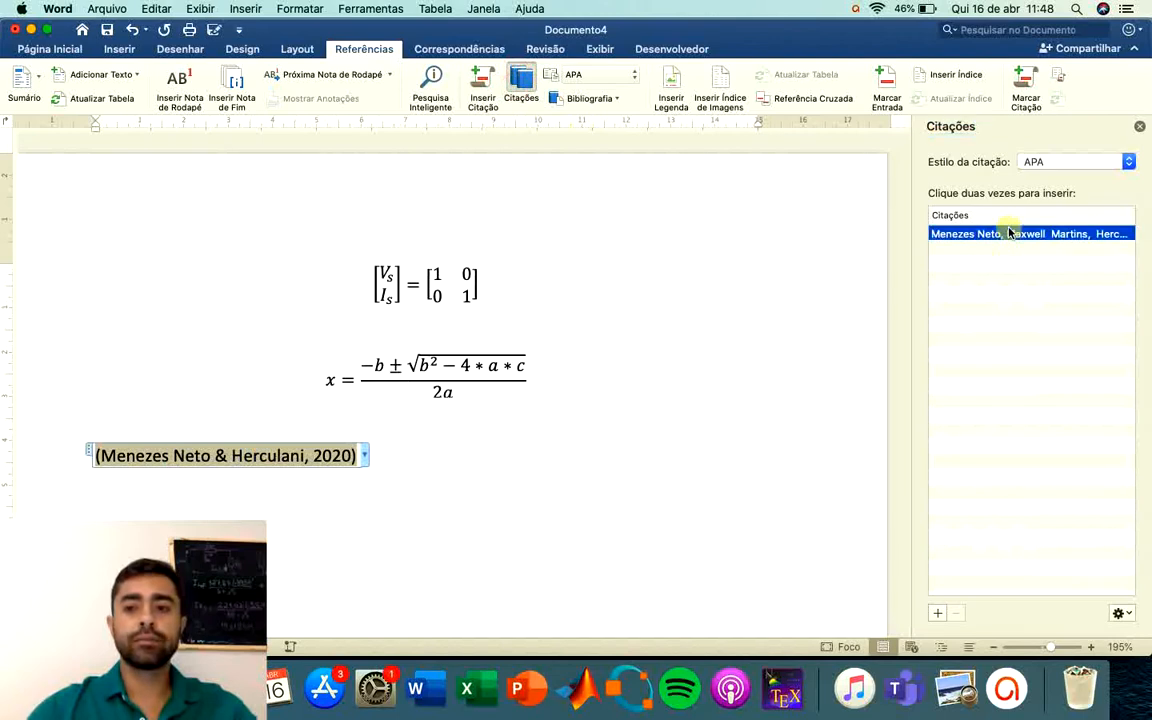
double_click(1009, 233)
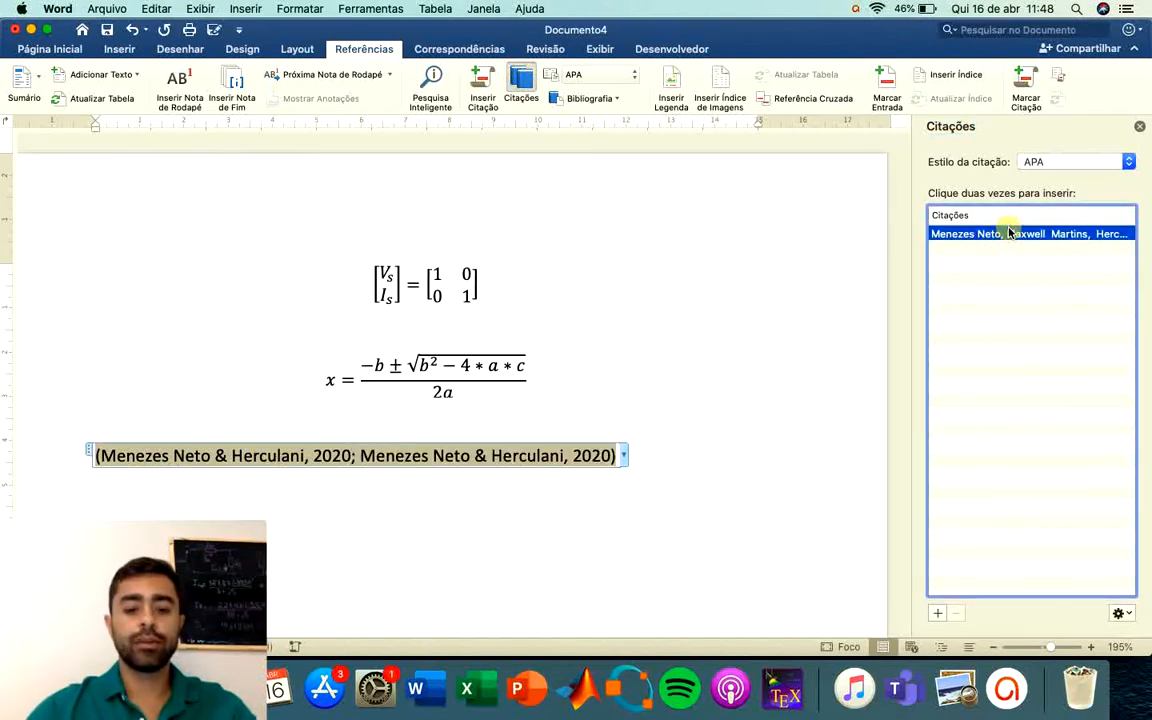
key("super+z")
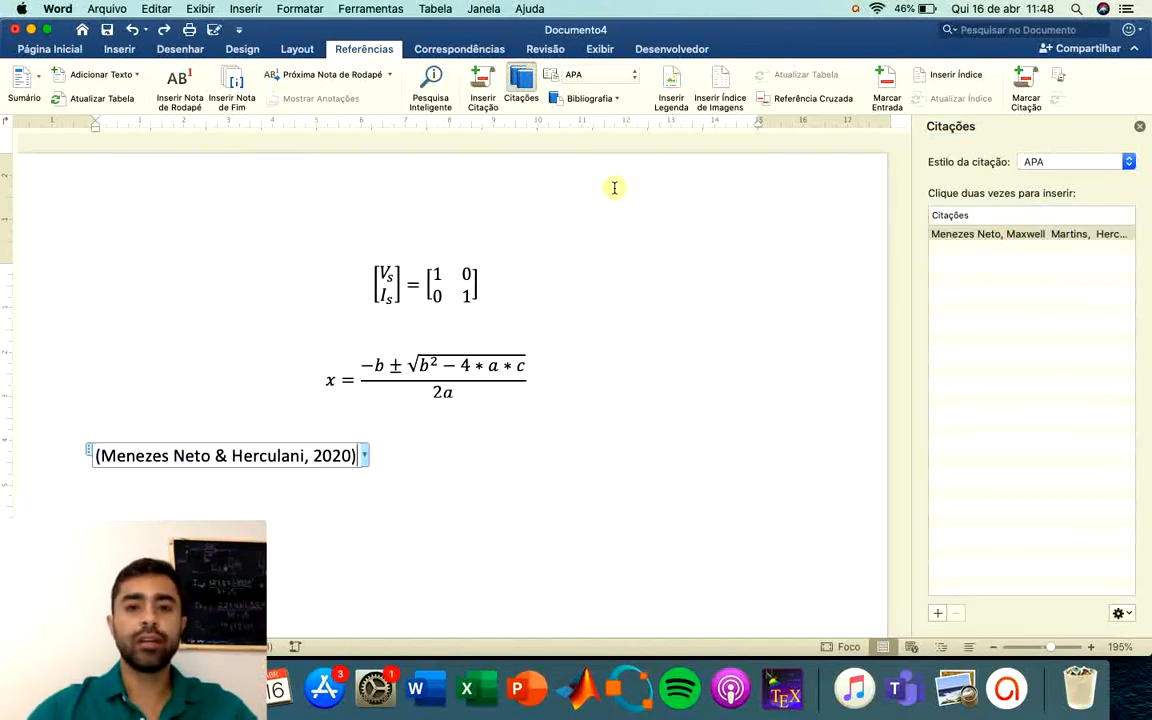
Create a new book source with title 'te', city 'teste', publisher 'tes' and year 2020.
left_click(482, 79)
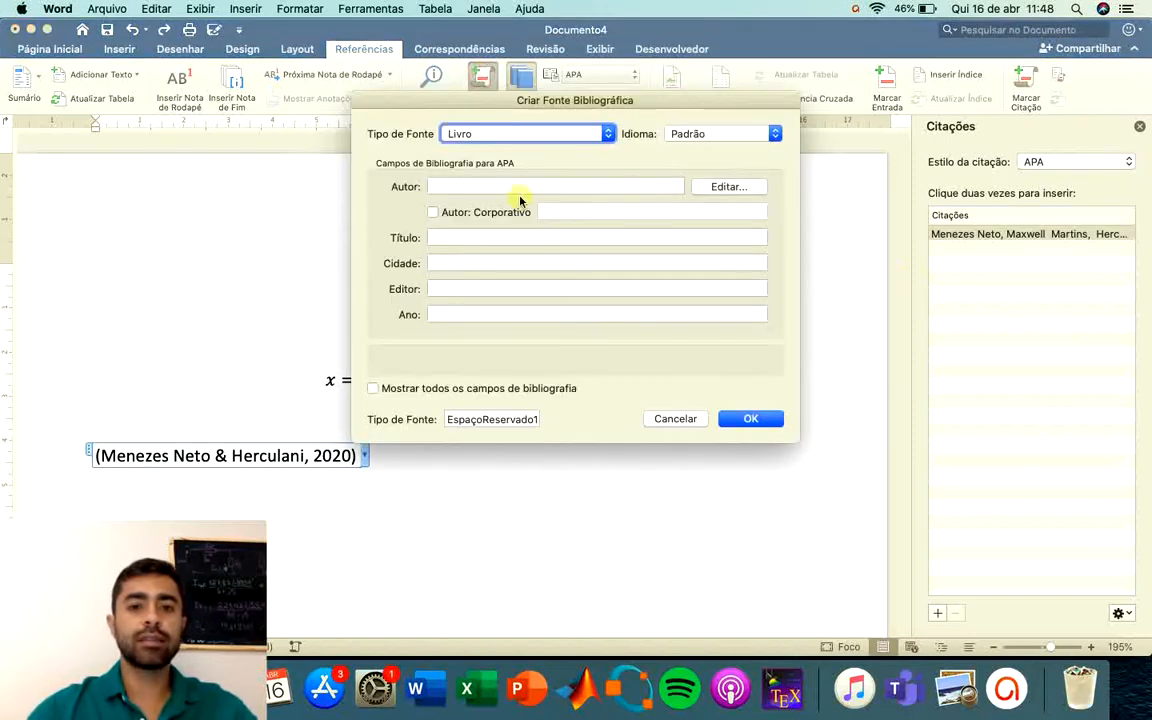
left_click(489, 186)
type("Maxwell Martins de Menezes")
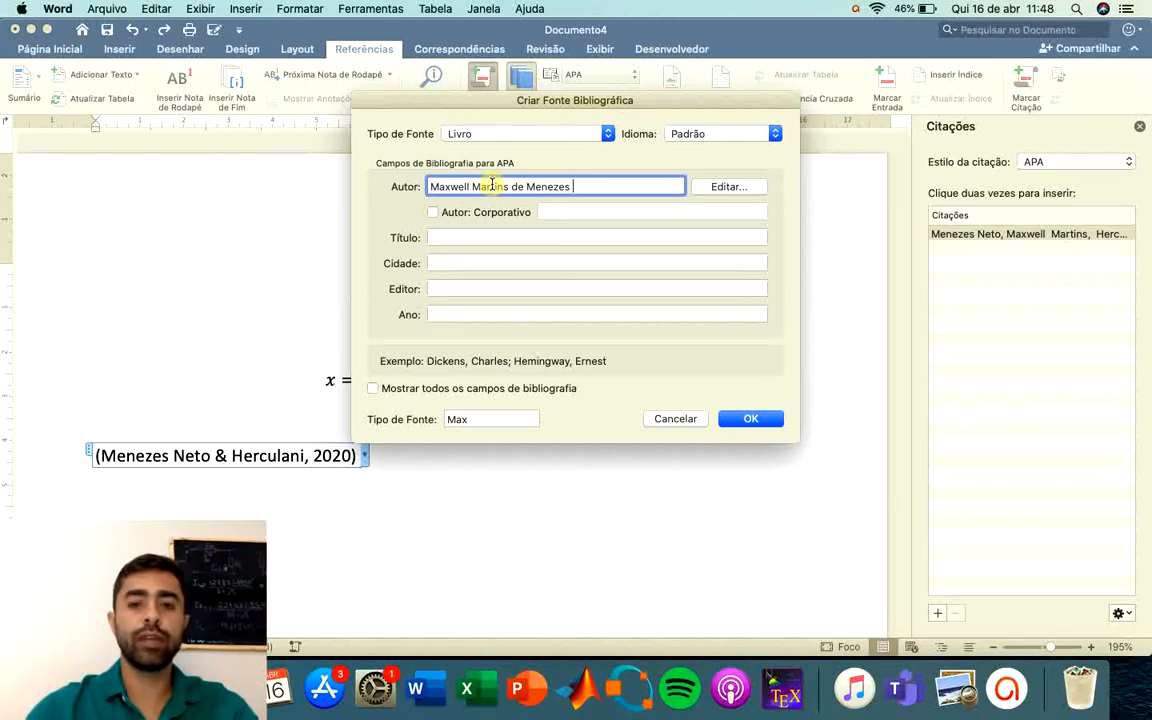
key("Tab")
key("Tab")
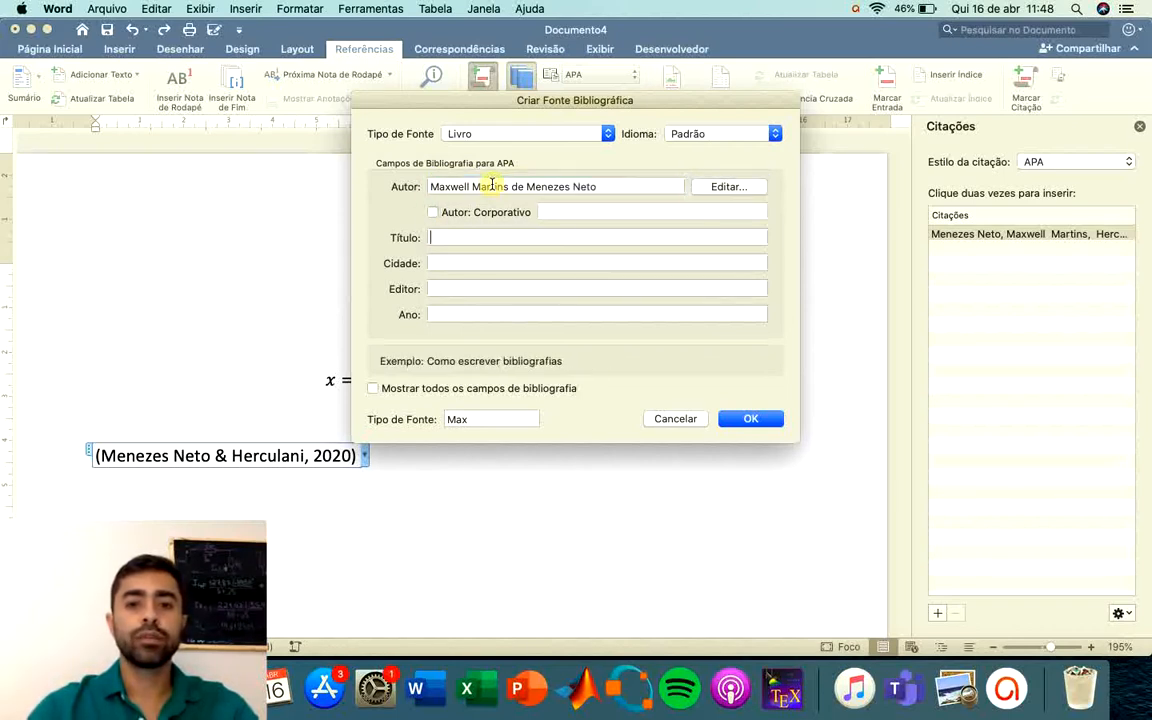
type("teste")
key("Tab")
type("test")
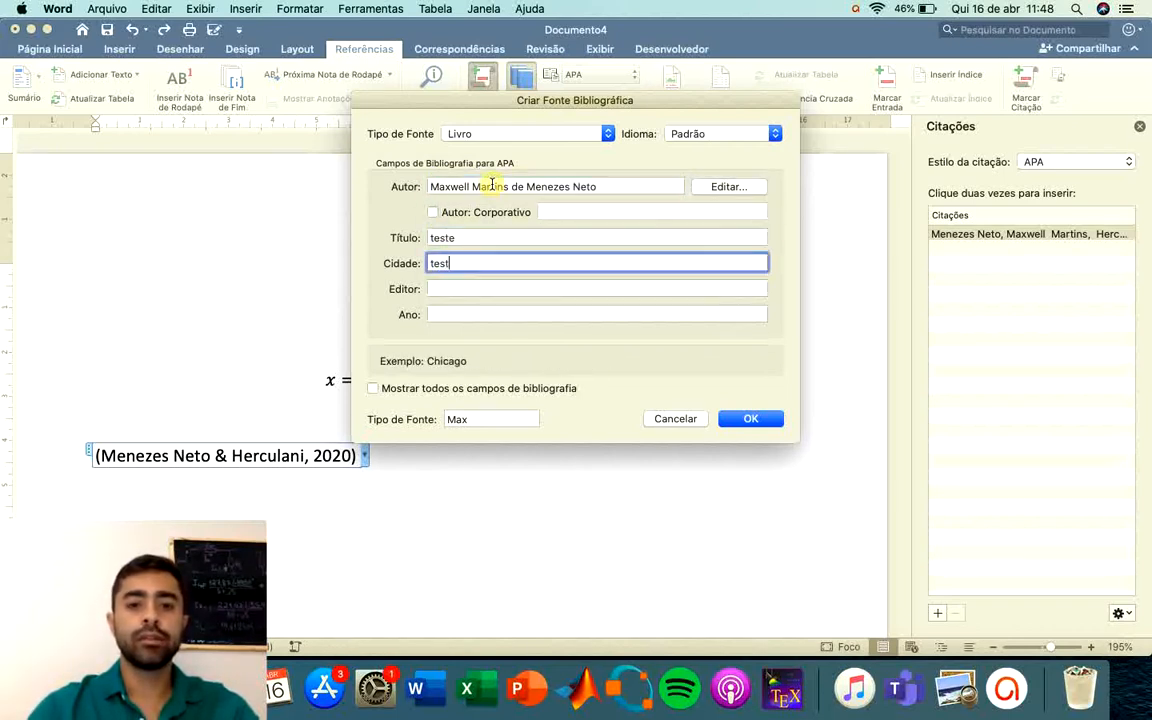
type("e")
key("Tab")
type("tes")
key("Tab")
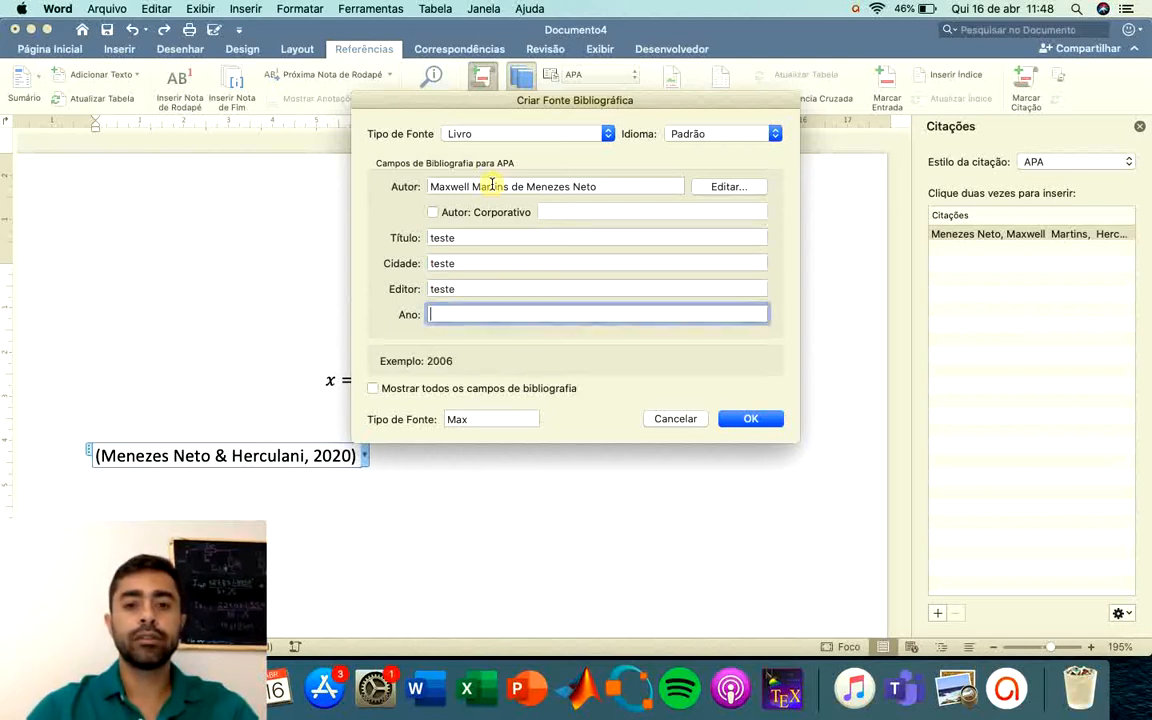
type("2020")
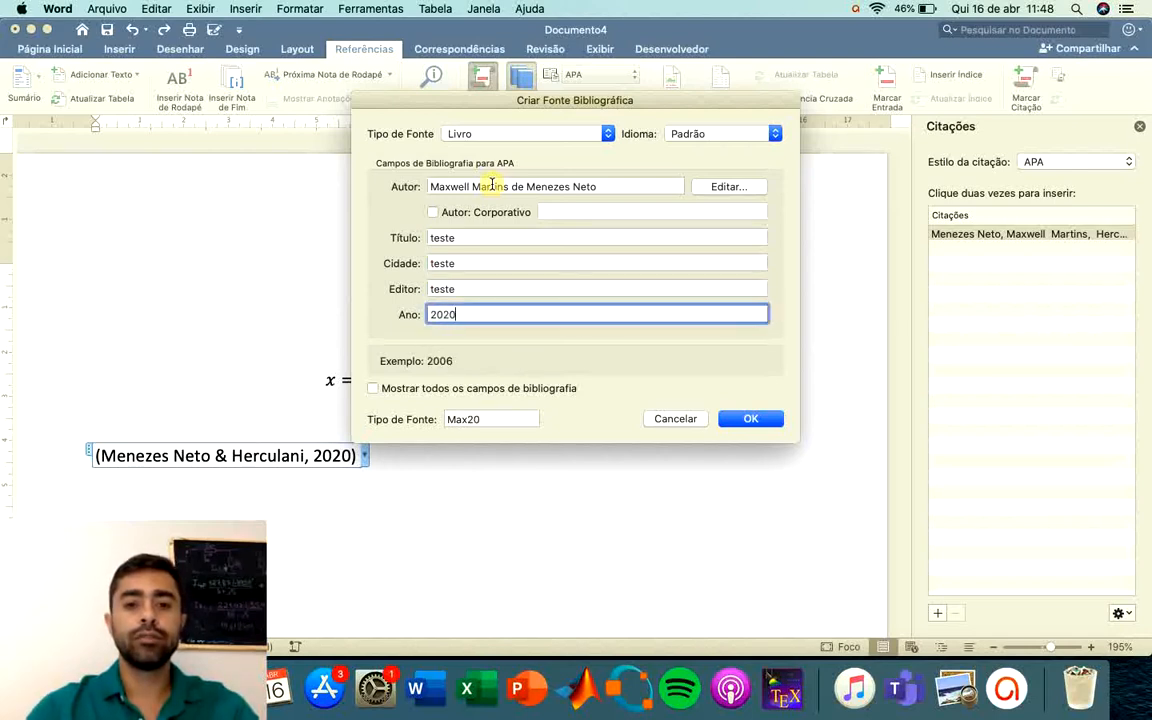
Save the new source into the citation and highlight both sources' authors in it.
left_click(751, 420)
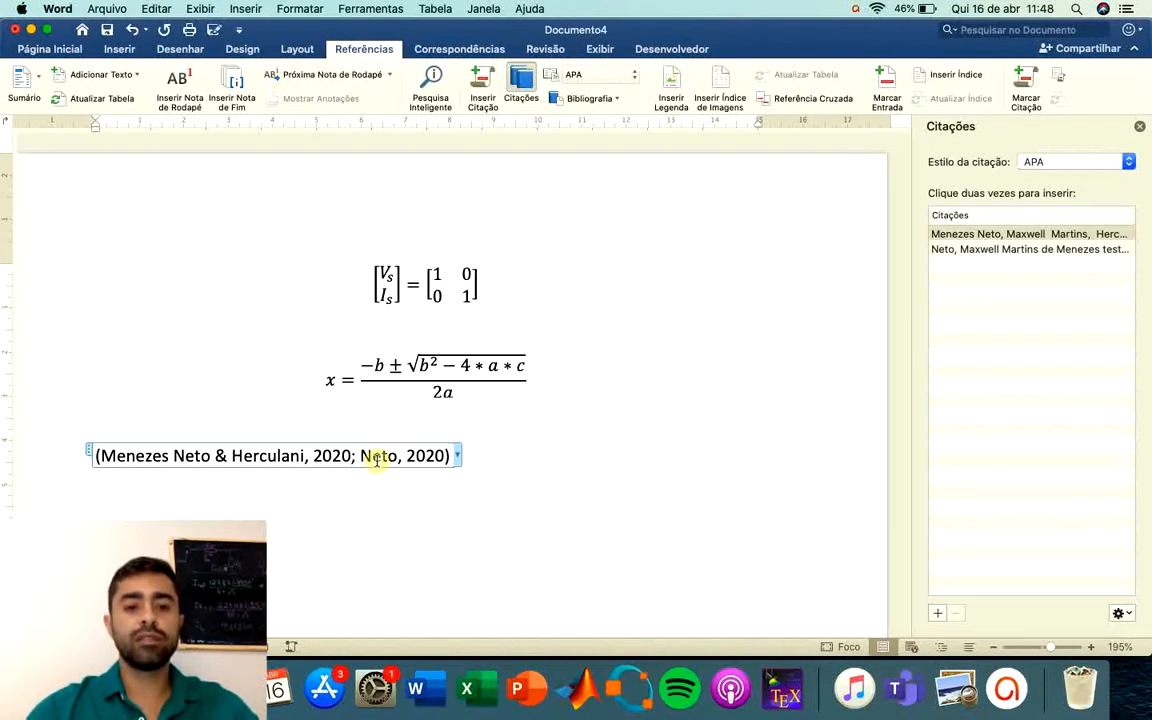
left_click_drag(365, 456, 397, 456)
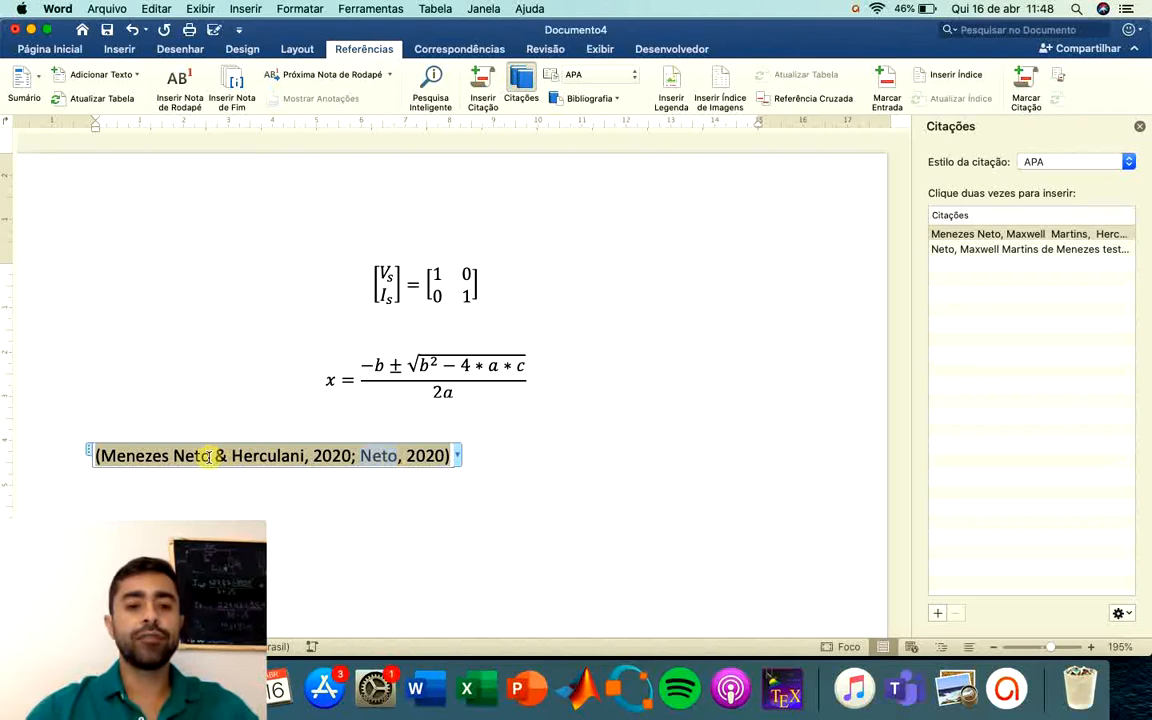
left_click_drag(208, 456, 107, 457)
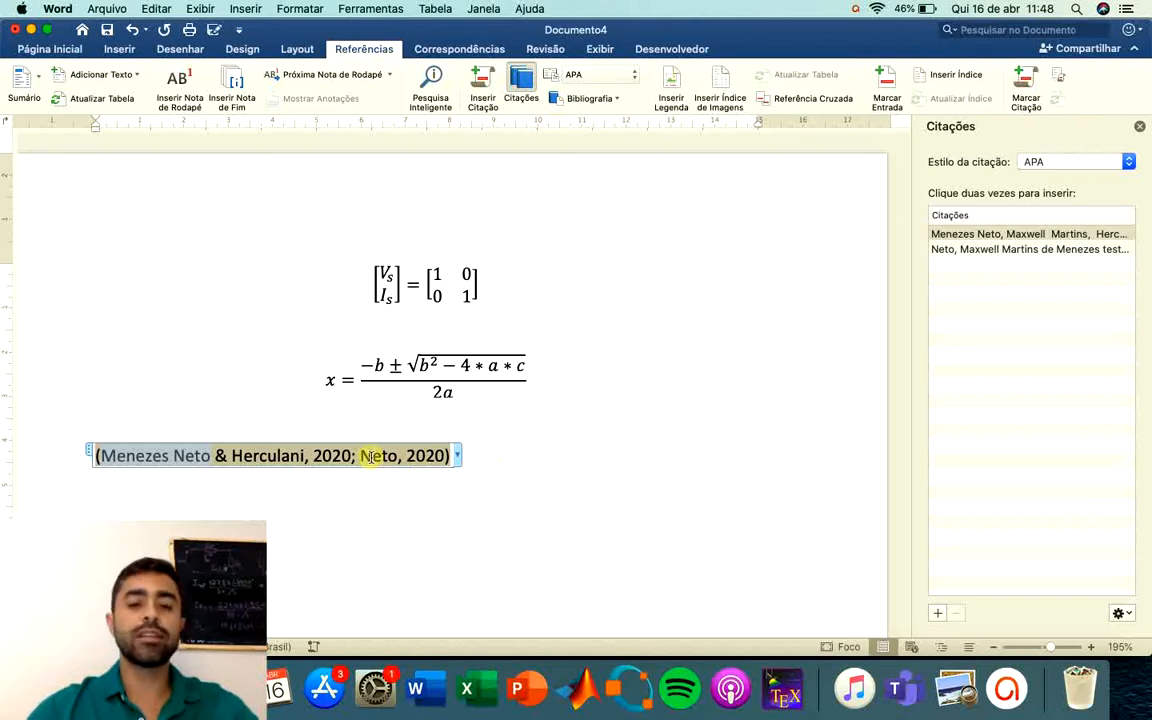
left_click(521, 83)
left_click(521, 83)
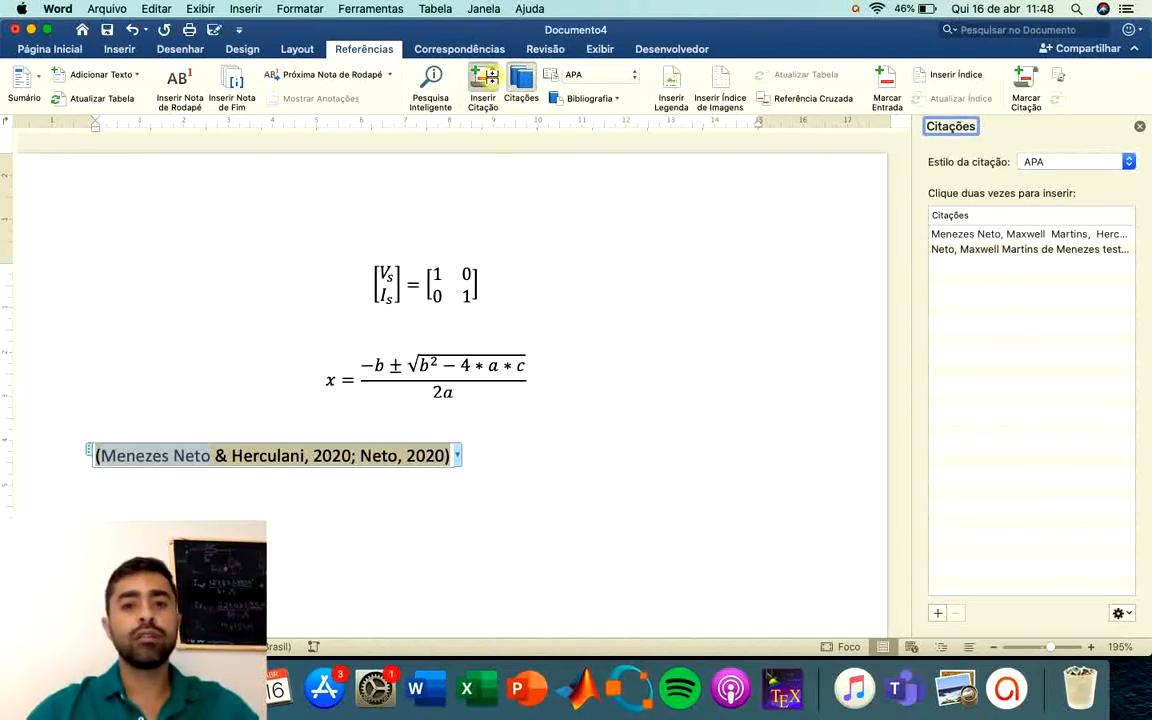
left_click(490, 80)
left_click(733, 186)
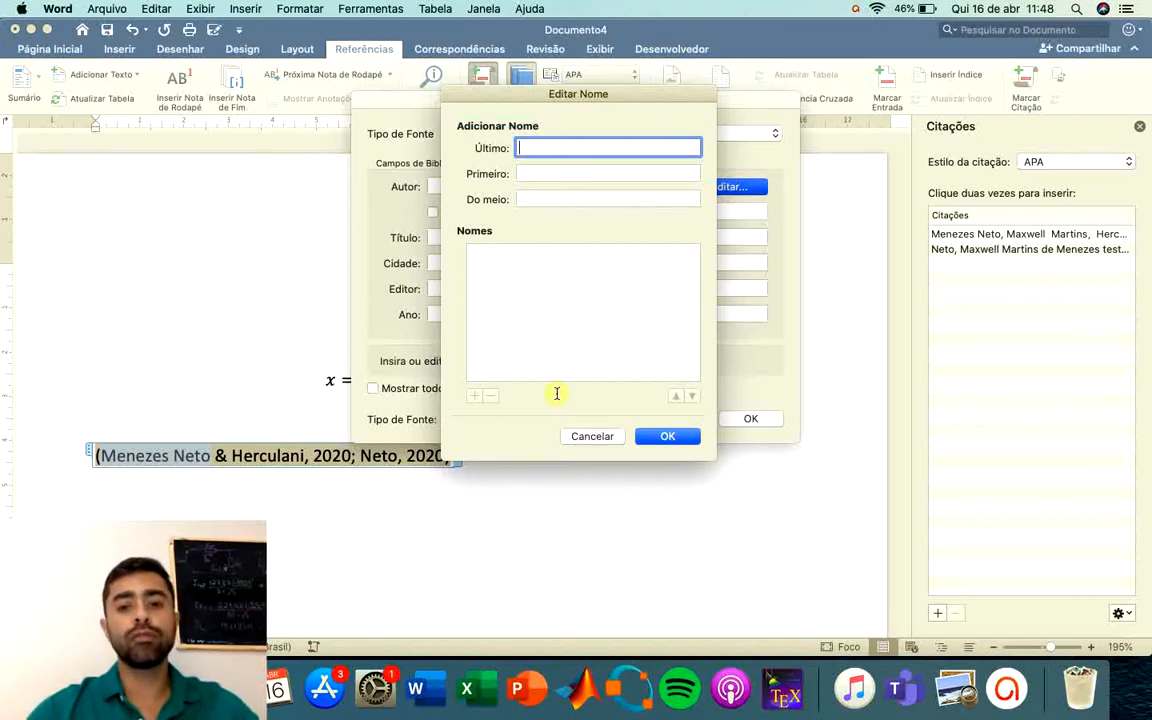
left_click(603, 436)
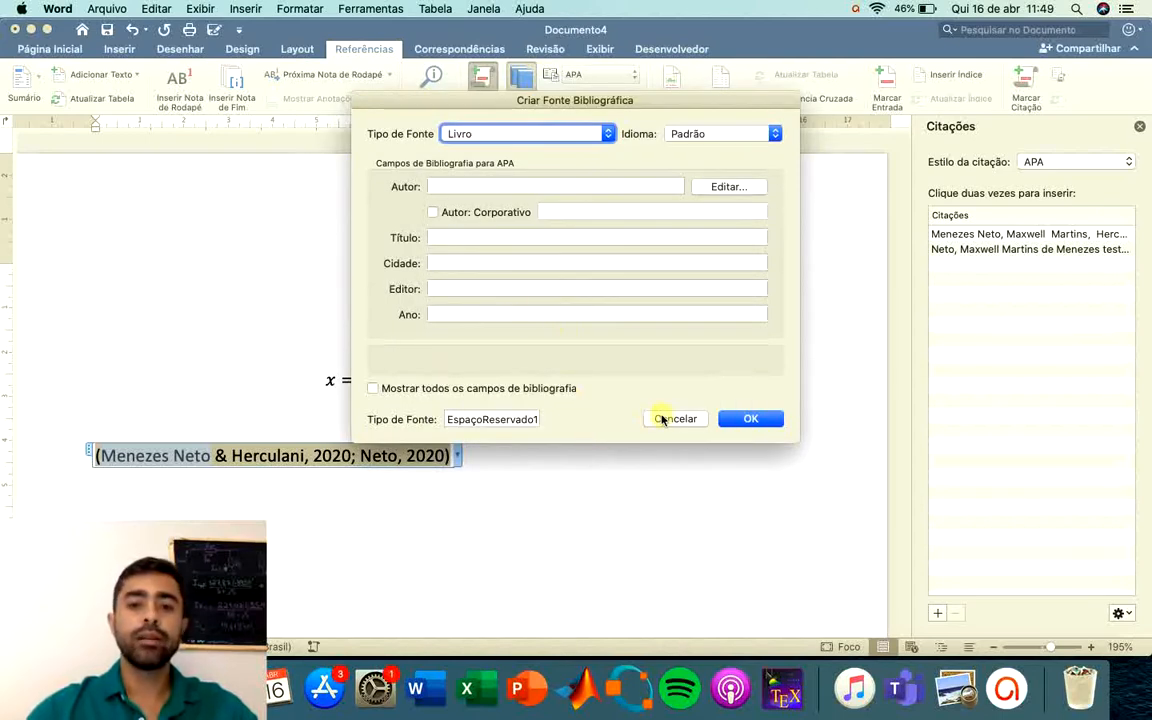
left_click(607, 134)
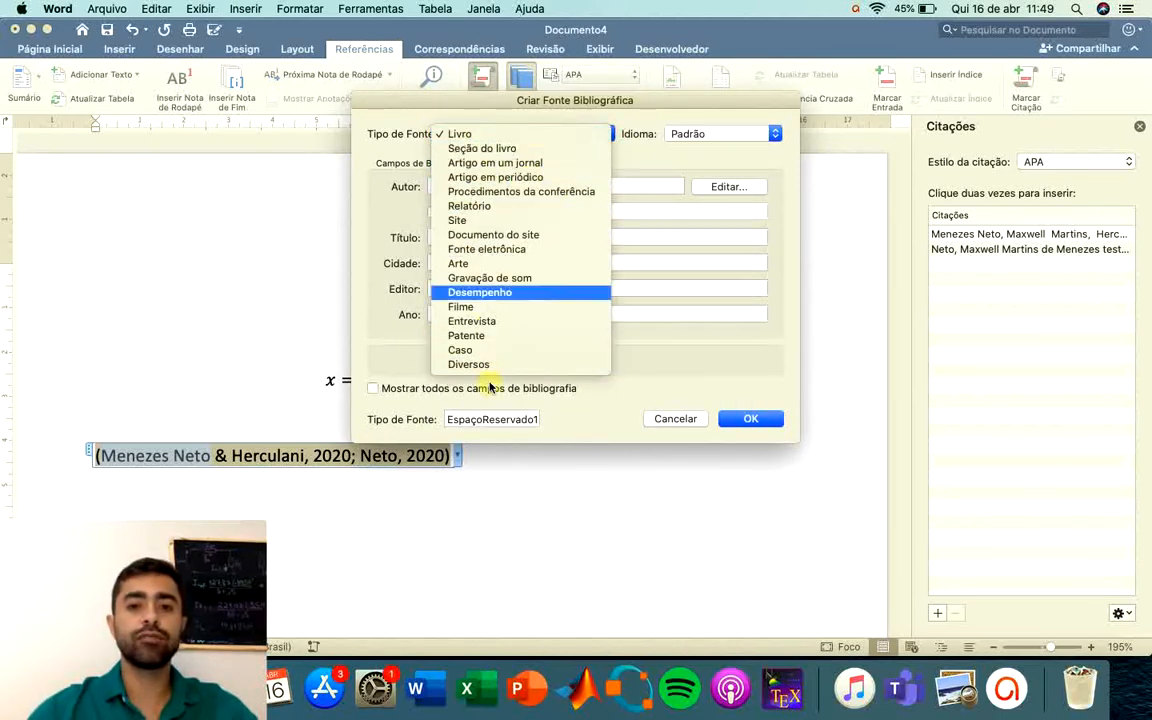
left_click(676, 419)
left_click(676, 419)
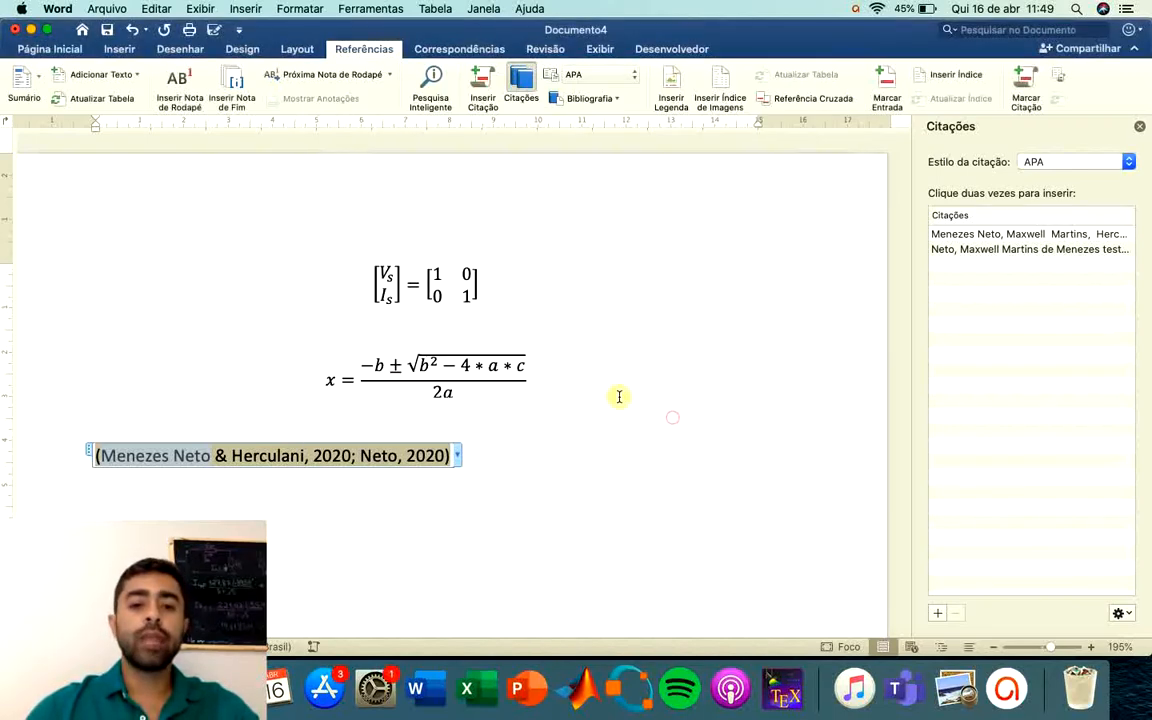
Add a new line after the citation and scroll down to the empty second page.
left_click(524, 455)
key("Return")
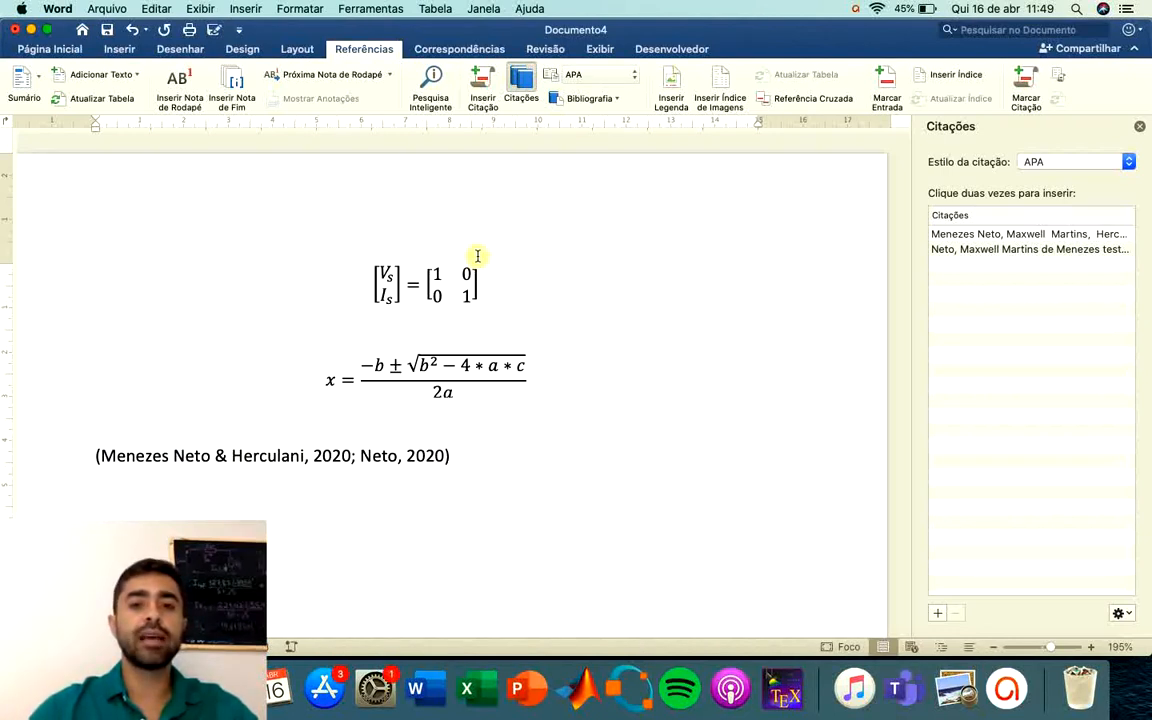
scroll(526, 219, "down", 10)
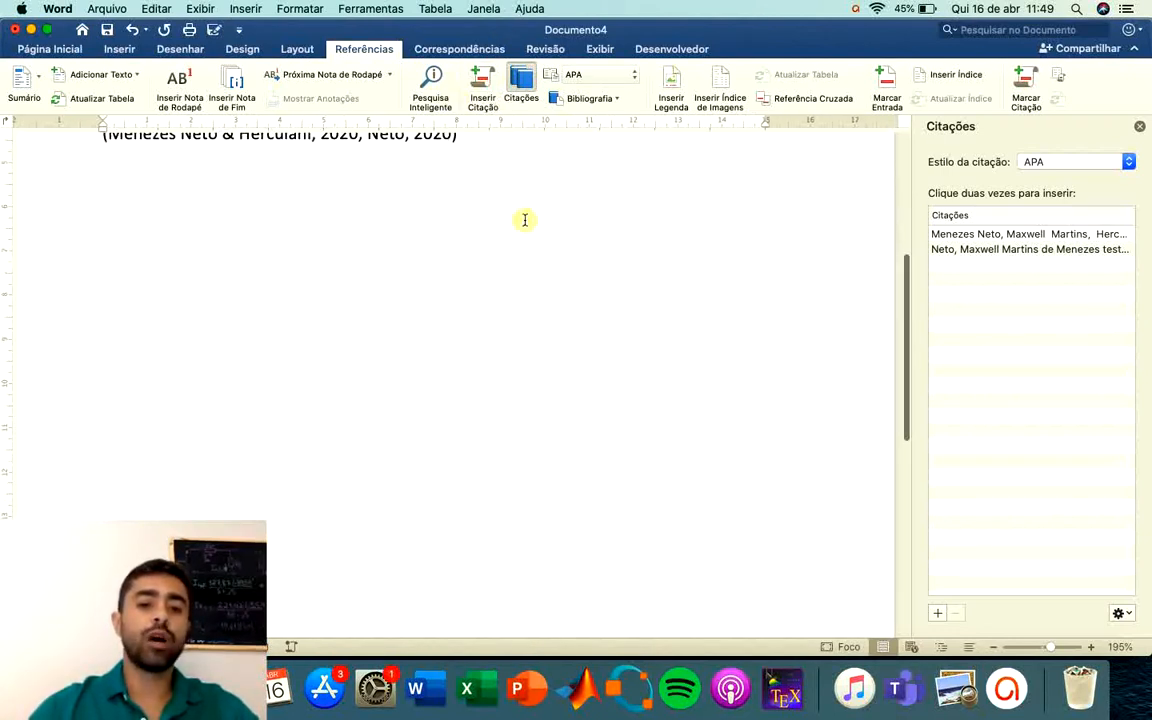
scroll(526, 219, "up", 10)
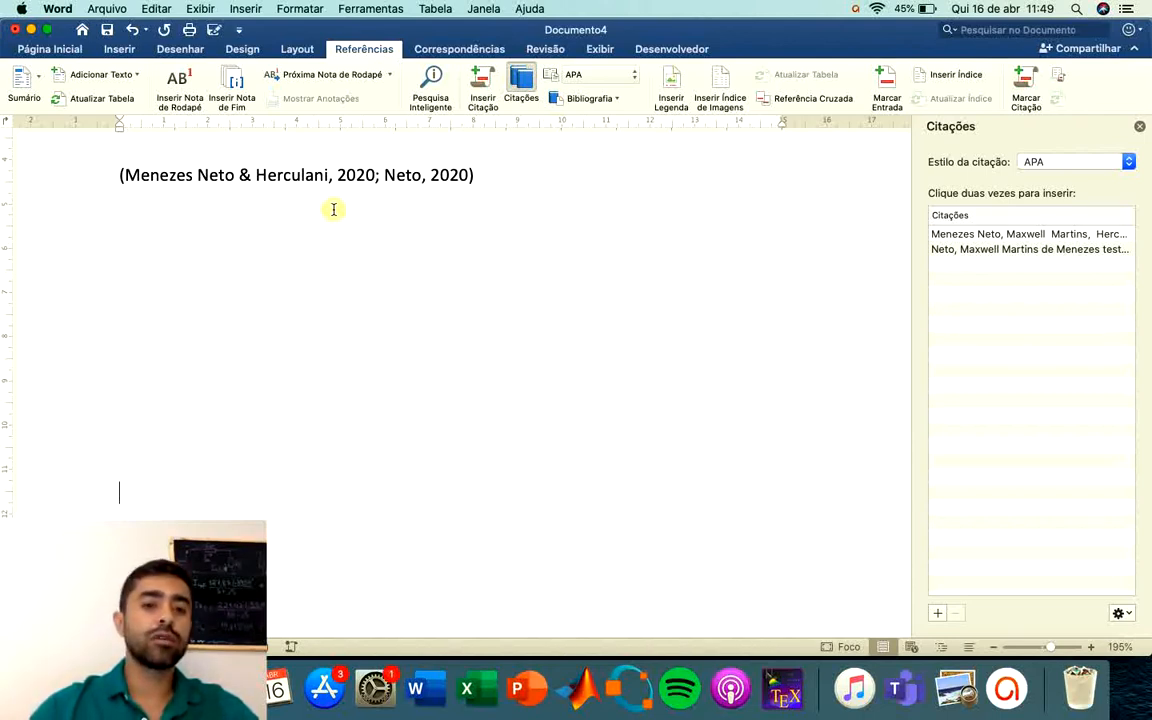
scroll(334, 209, "down", 3)
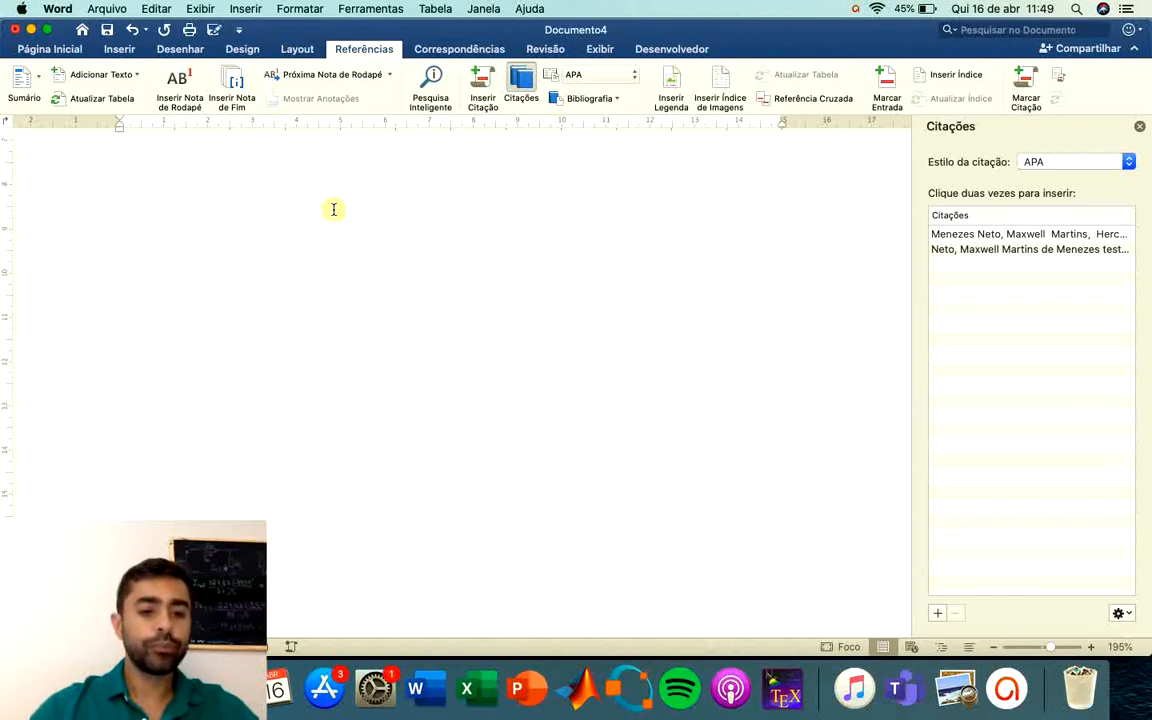
scroll(334, 209, "down", 2)
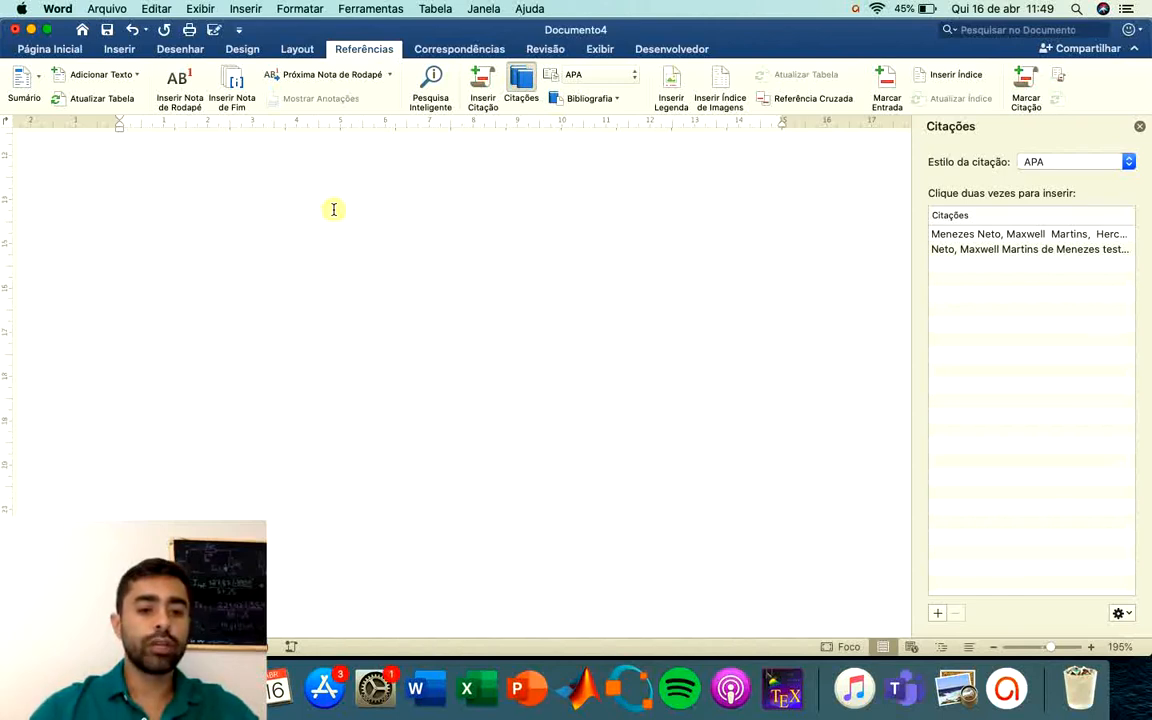
scroll(334, 209, "down", 3)
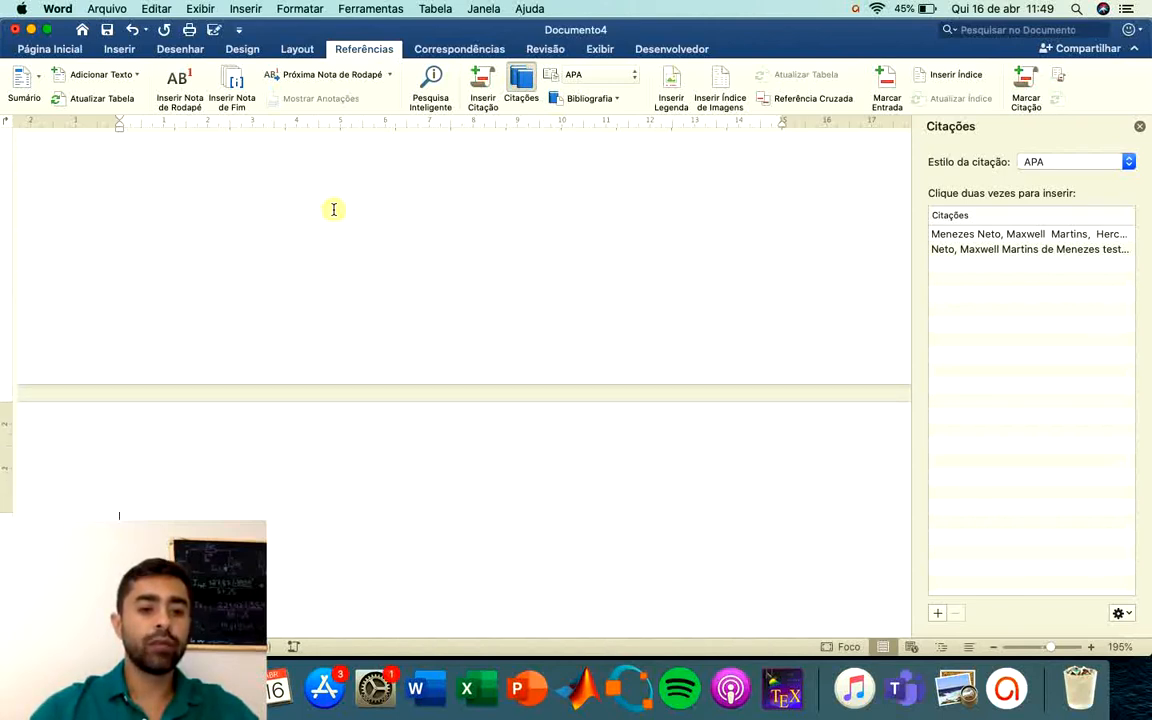
Insert a Bibliografia listing of the cited sources on the empty page.
left_click(588, 99)
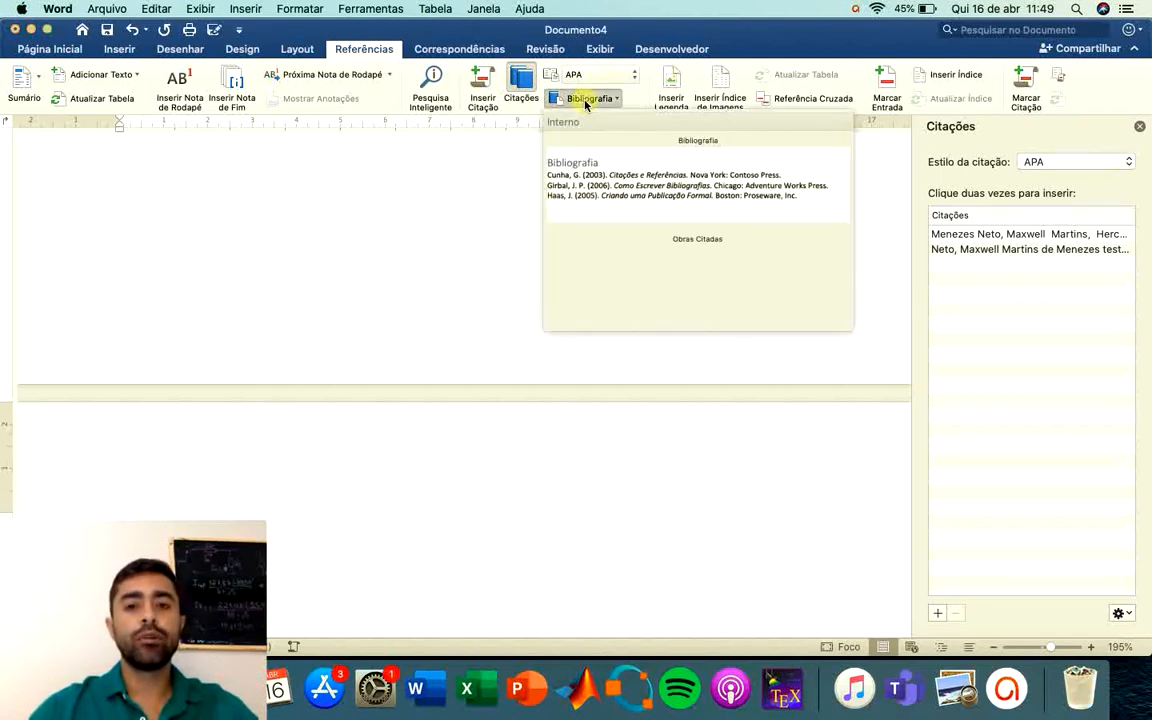
left_click(668, 195)
scroll(425, 292, "up", 2)
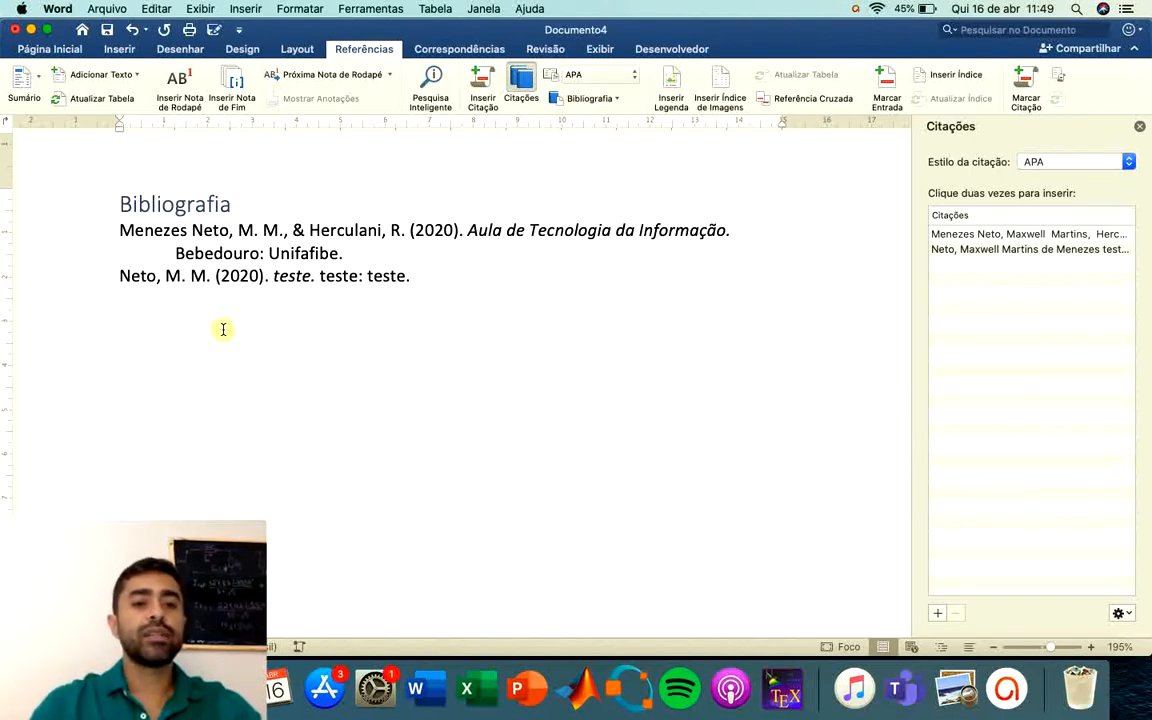
left_click(117, 276)
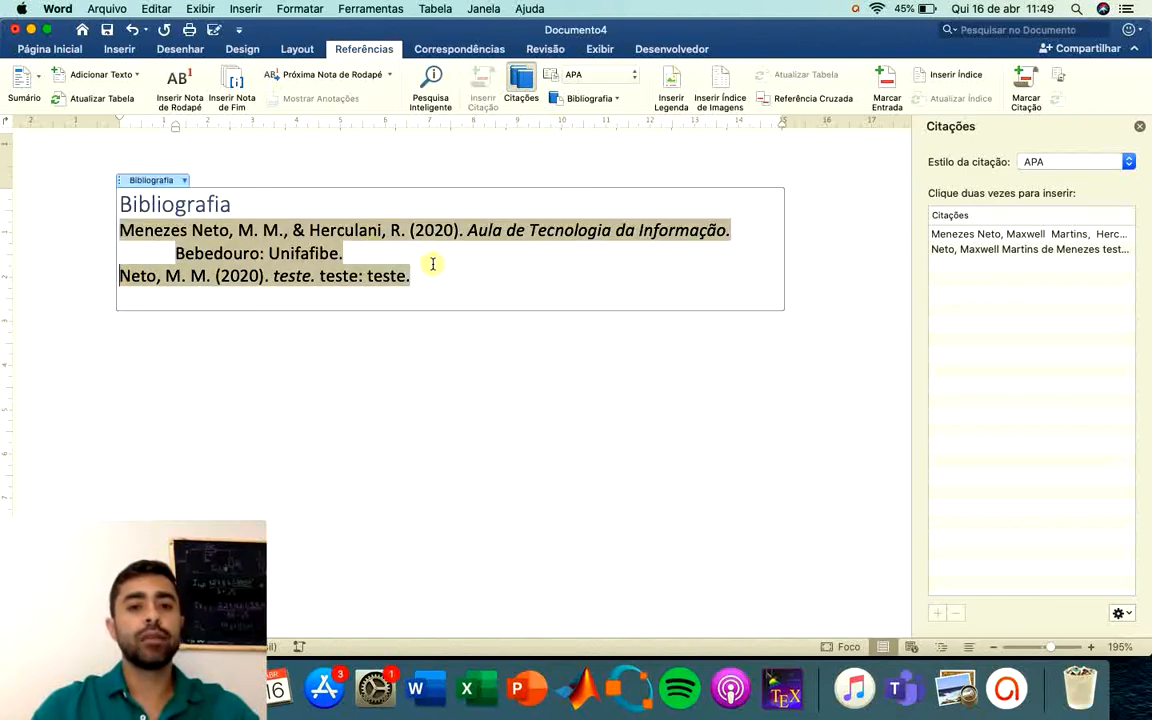
Scroll back up and select the citation beneath the equations.
scroll(446, 203, "up", 5)
scroll(446, 203, "up", 10)
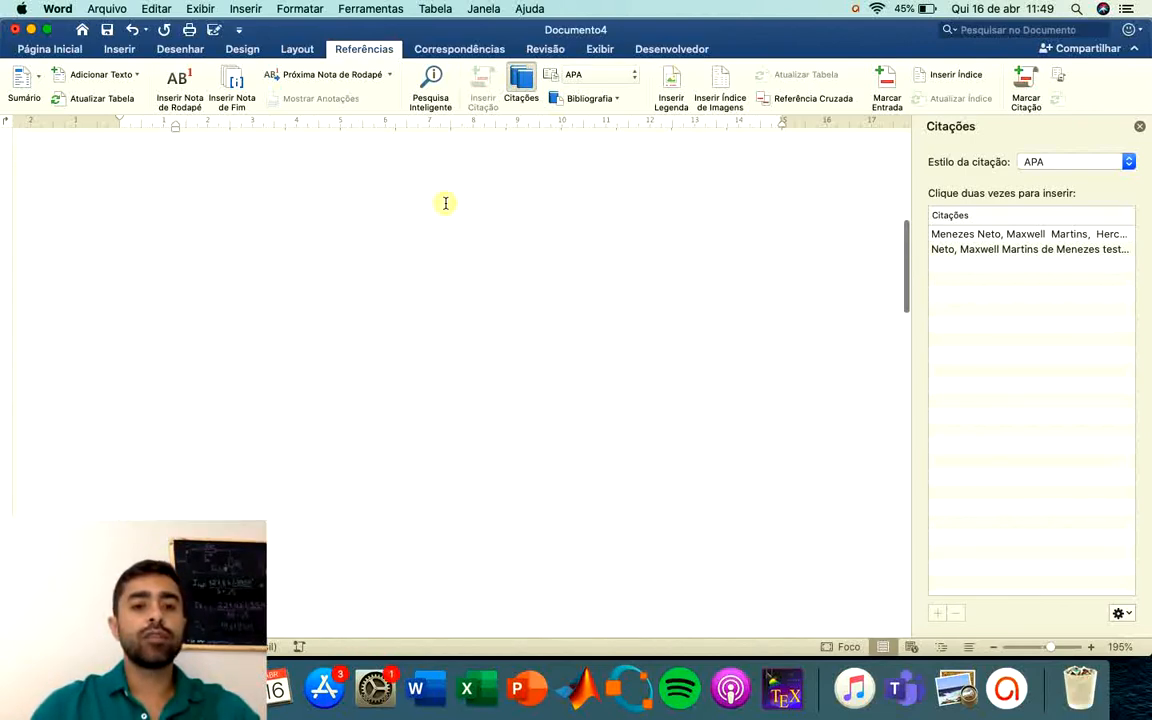
left_click(458, 455)
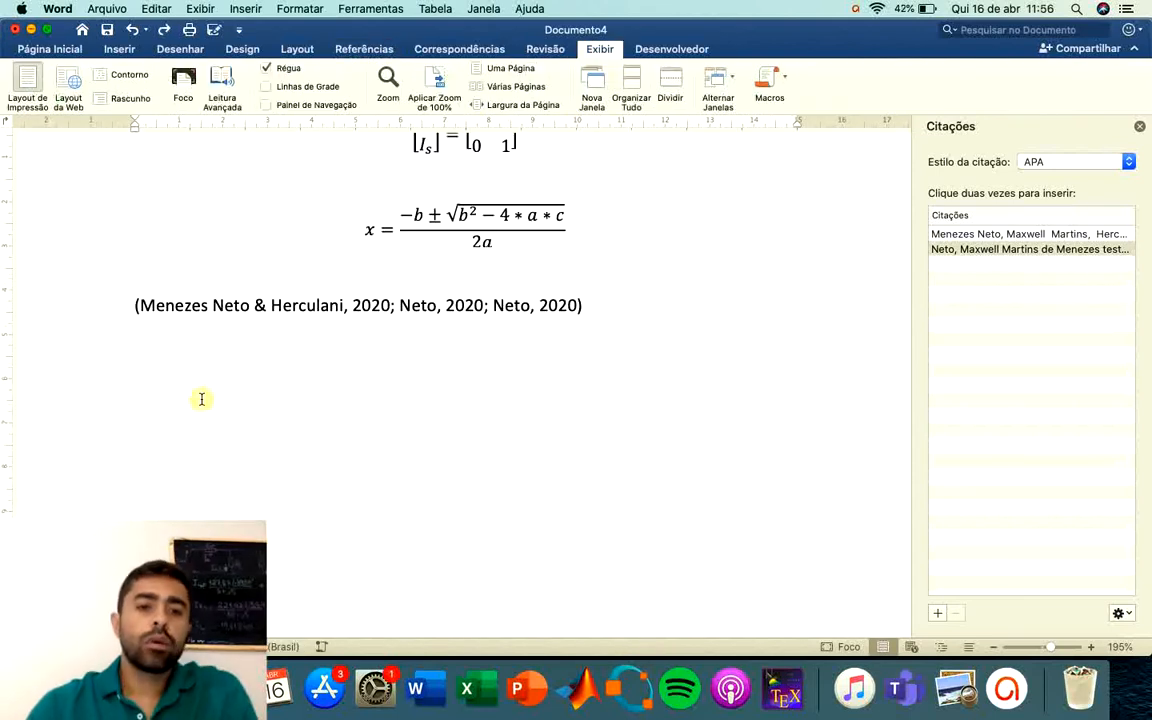
Cite a source again from the Citações pane, adding another 2020 entry to the equation citation.
left_click(200, 399)
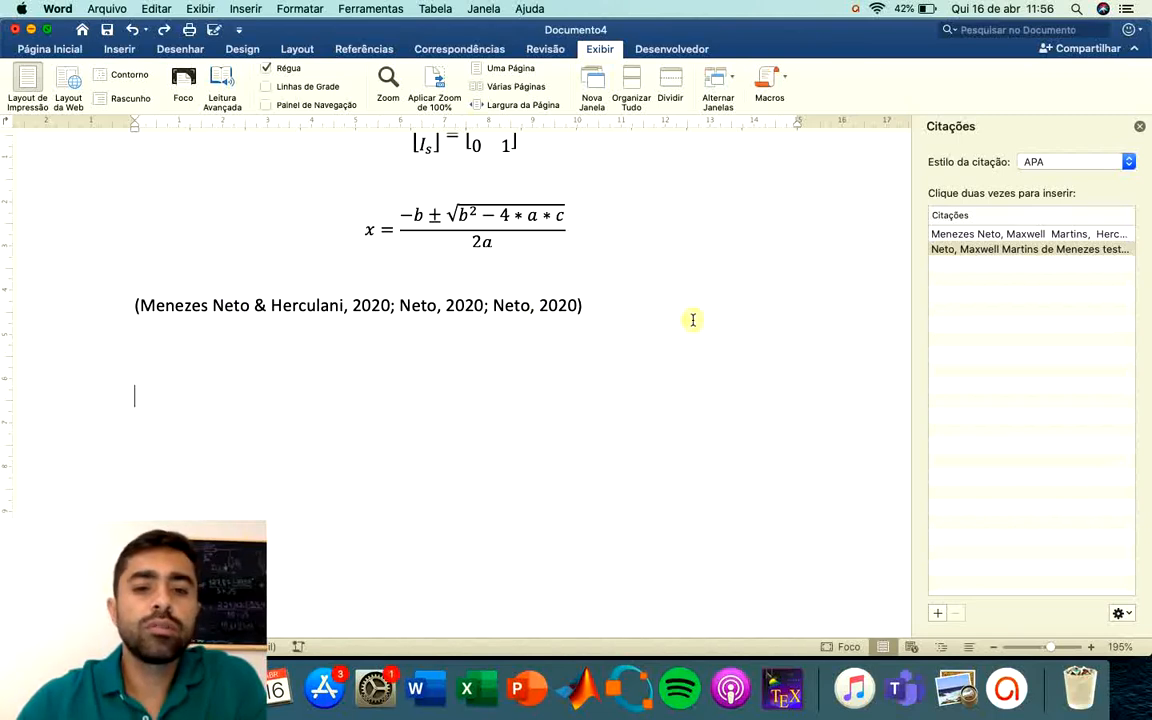
left_click(1045, 234)
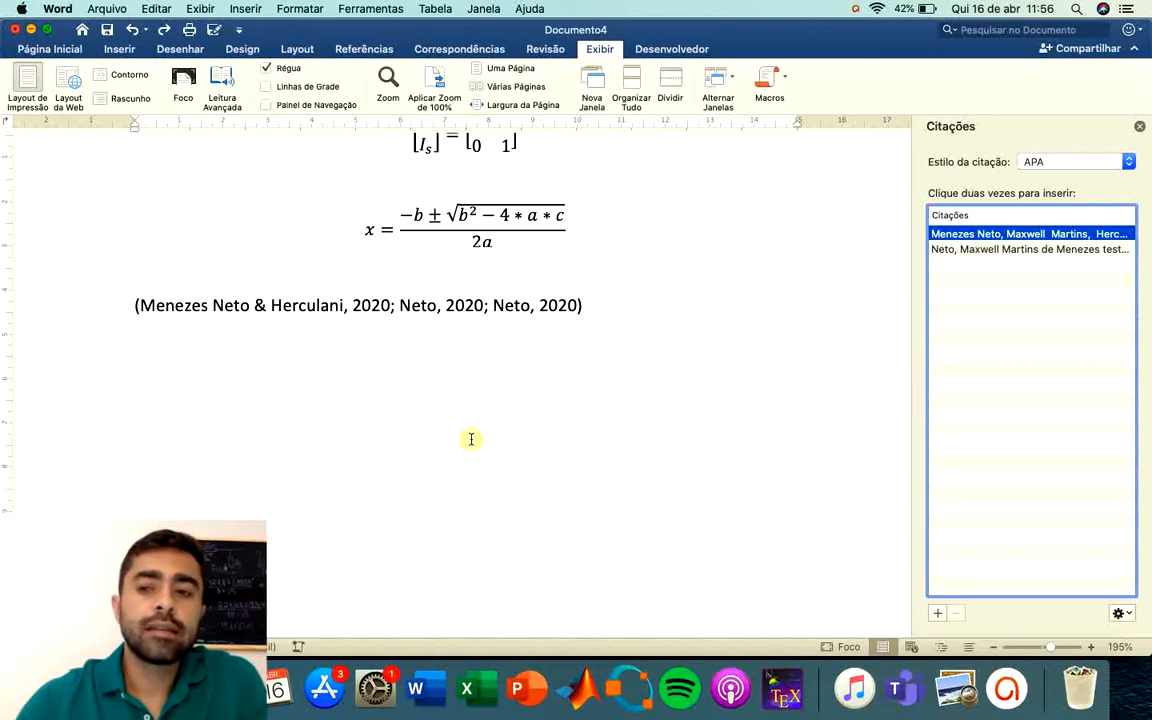
left_click(440, 446)
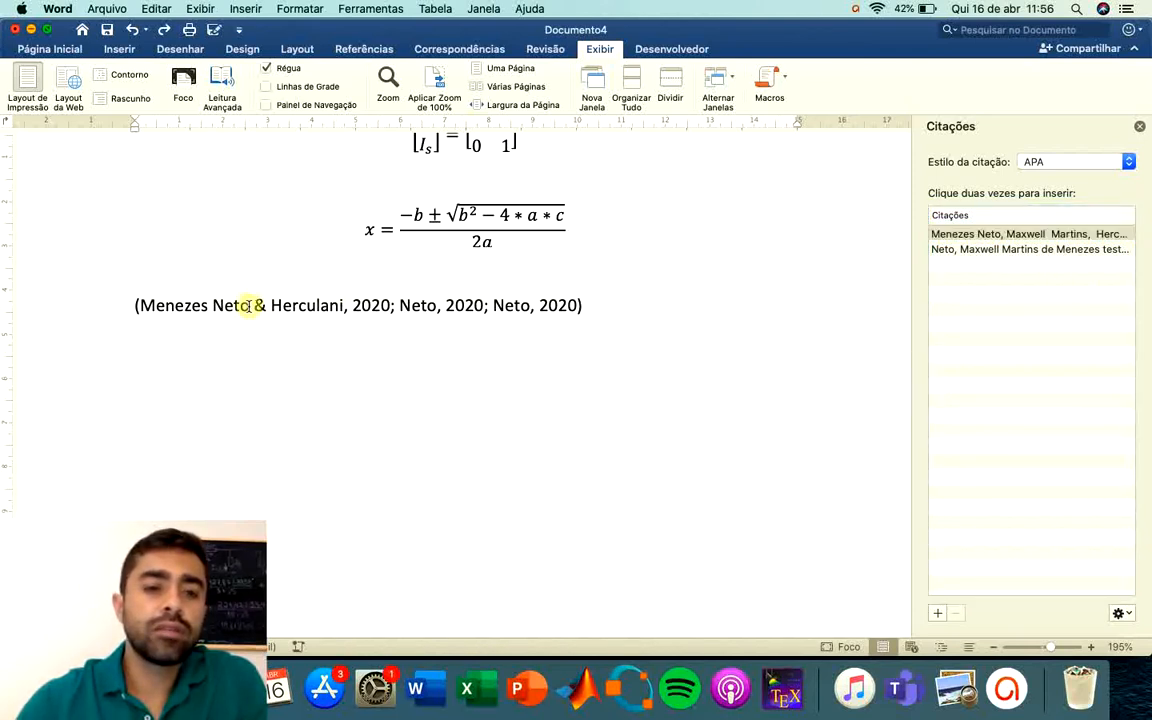
left_click(147, 306)
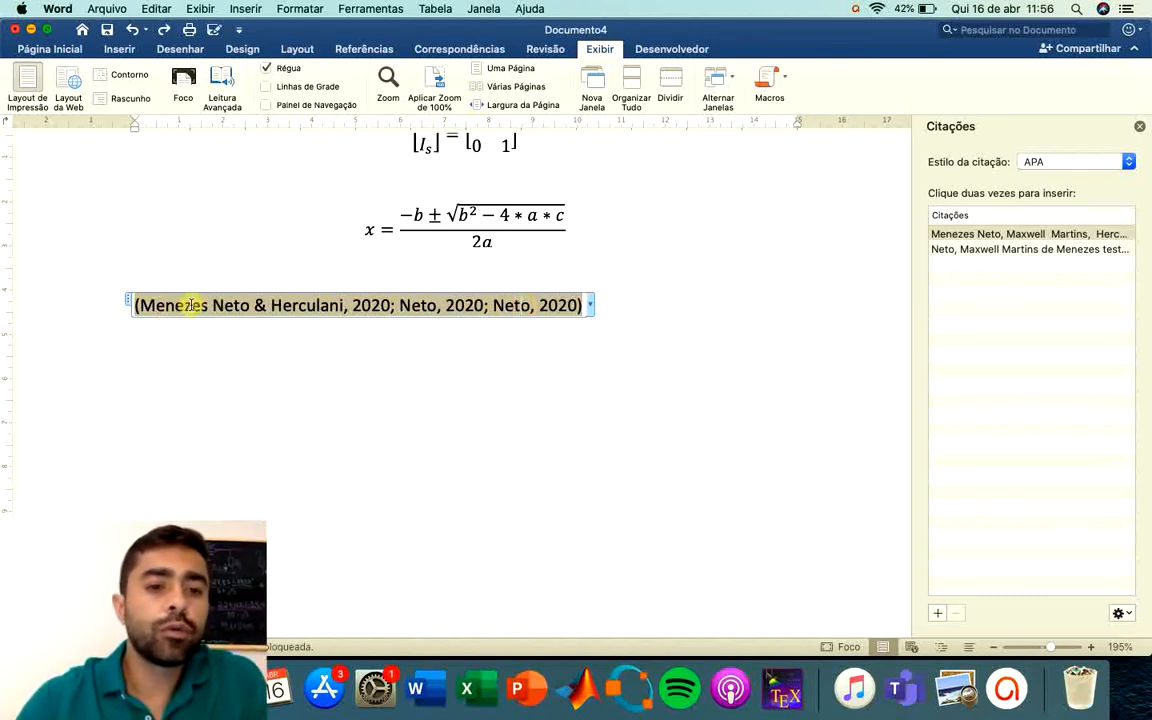
Delete the combined citation below the equations.
left_click(206, 455)
left_click(133, 299)
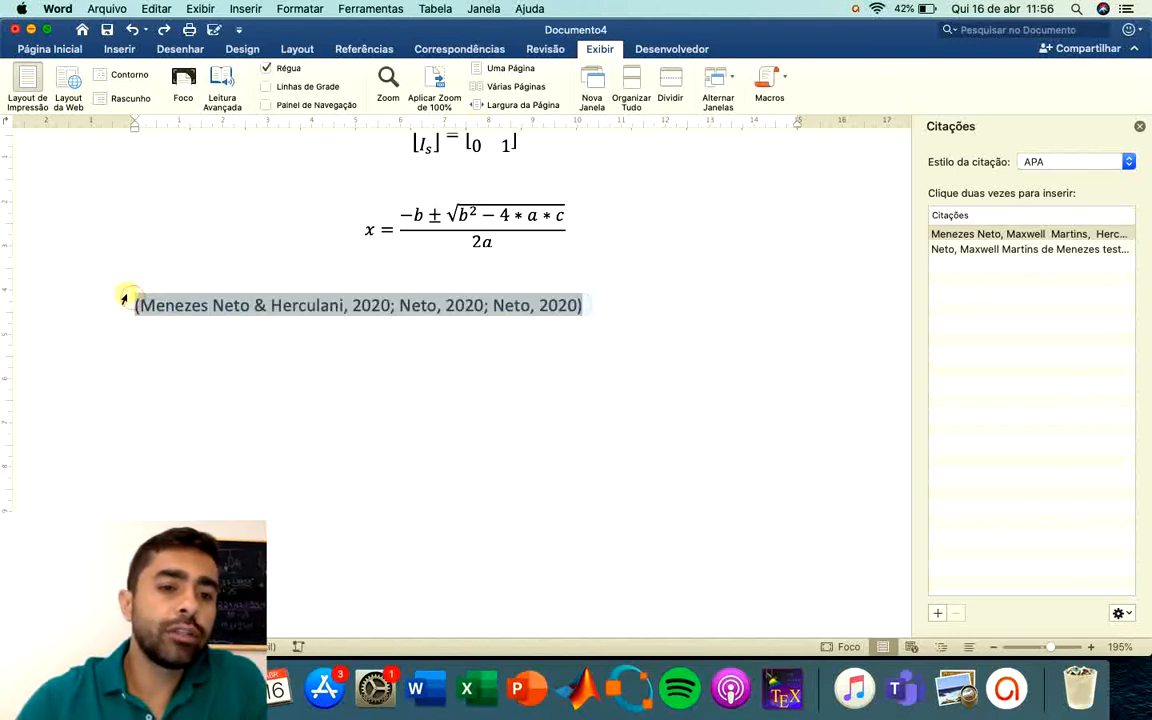
key("Delete")
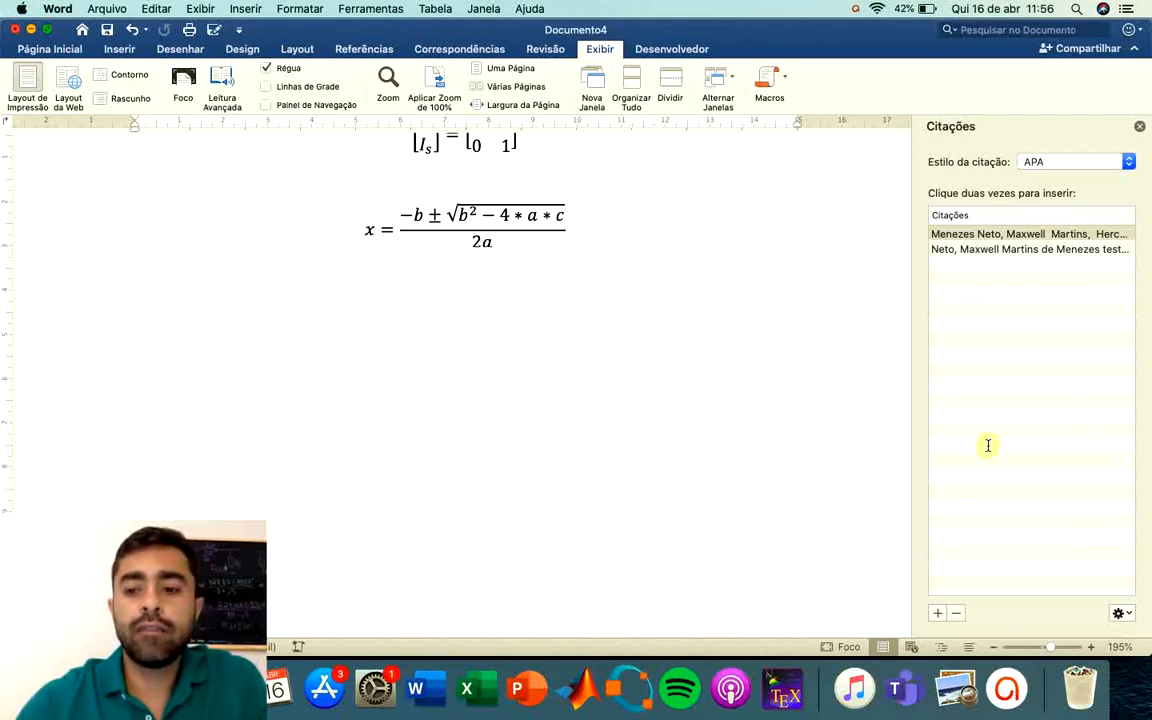
Remove the Neto test source and insert the (Menezes Neto & Herculani, 2020) citation.
left_click(1018, 250)
left_click(982, 234)
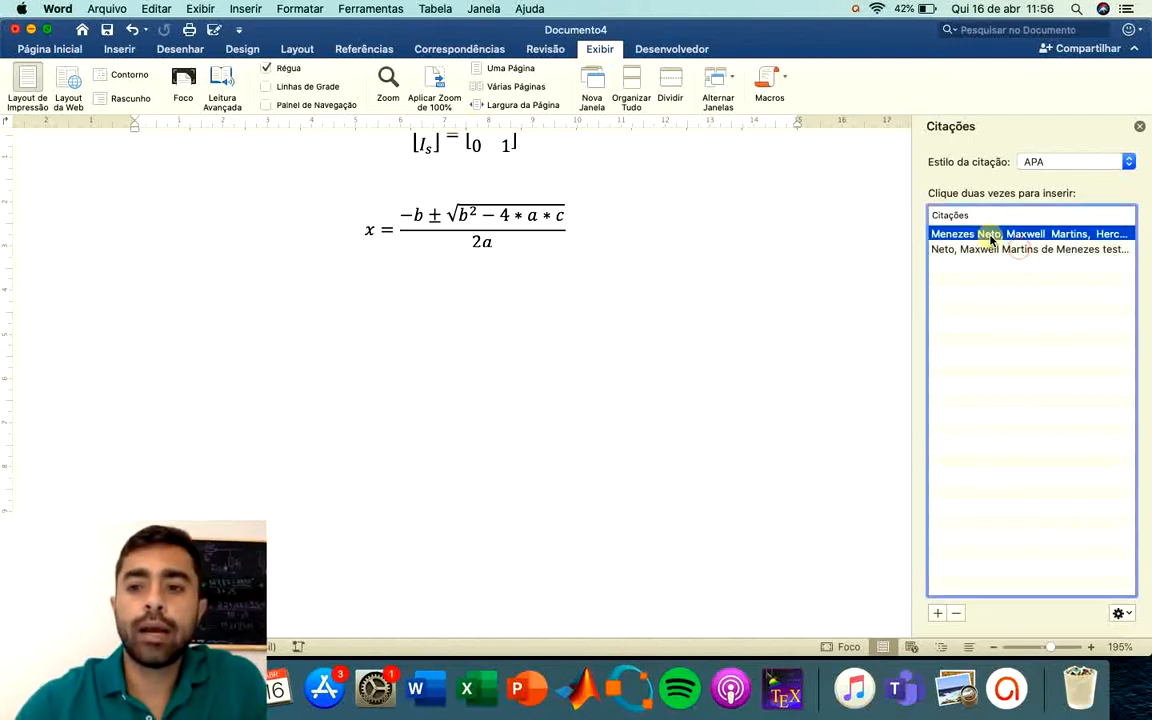
left_click(970, 250)
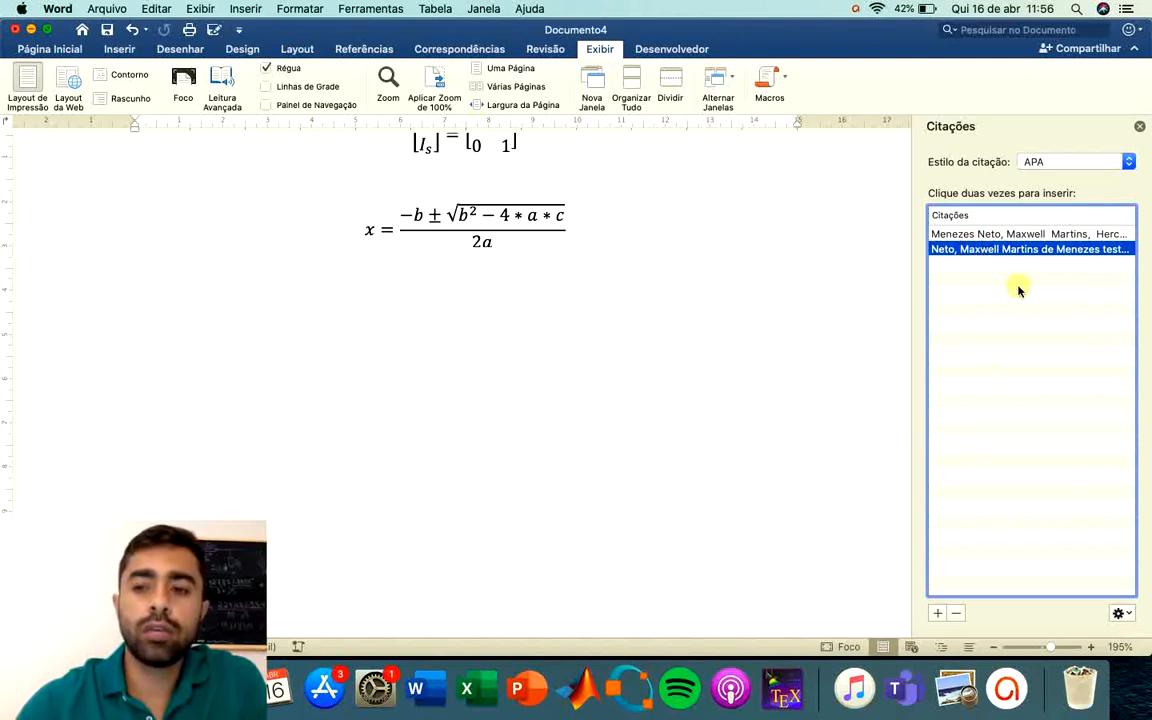
left_click(957, 613)
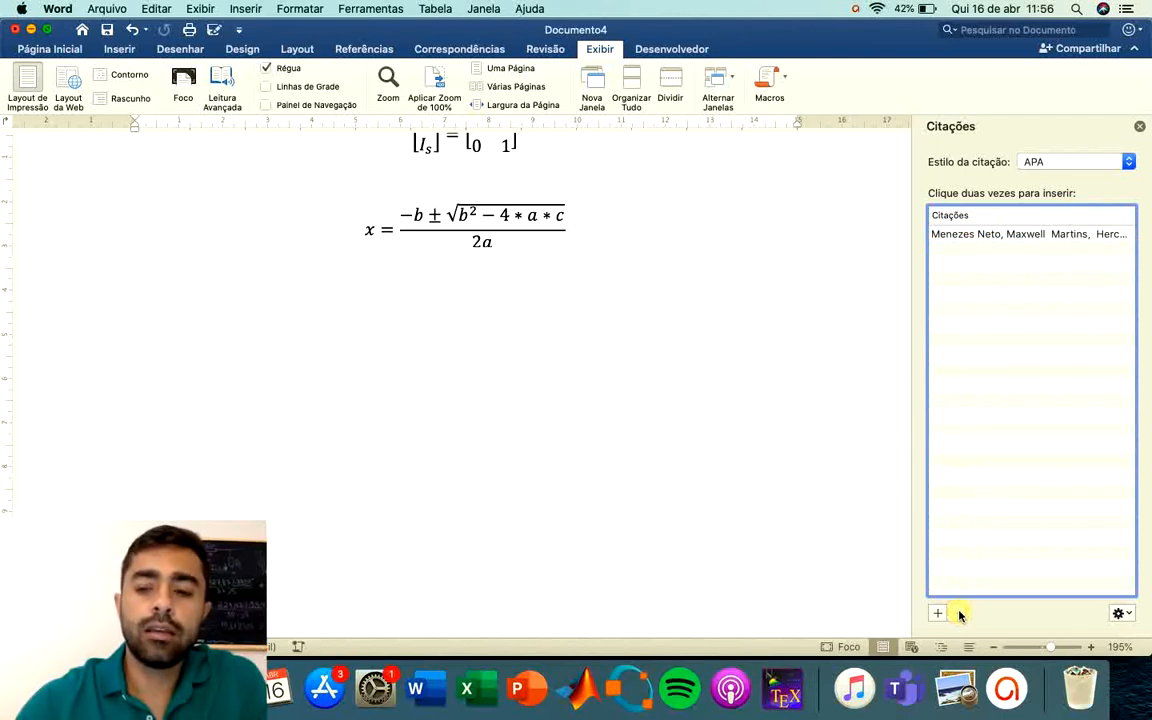
double_click(1025, 233)
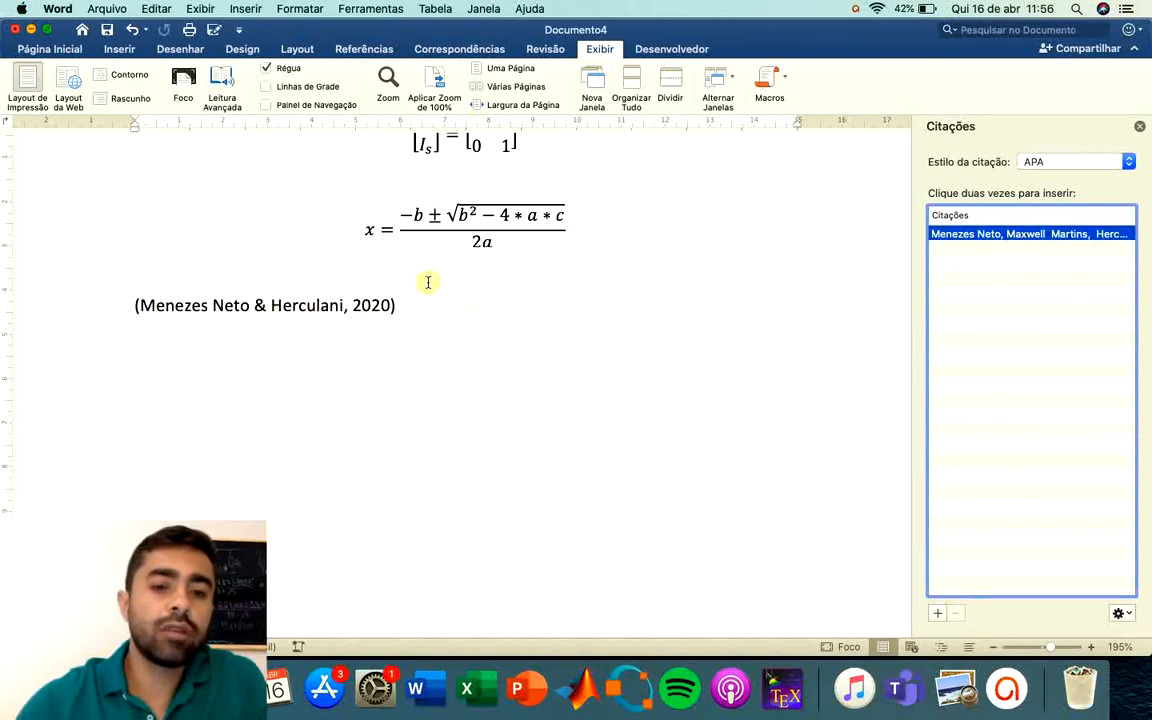
scroll(424, 281, "down", 5)
Refresh the Bibliografia with Atualizar Citações e Bibliografia so only the 2020 Unifafibe book remains.
scroll(428, 282, "down", 10)
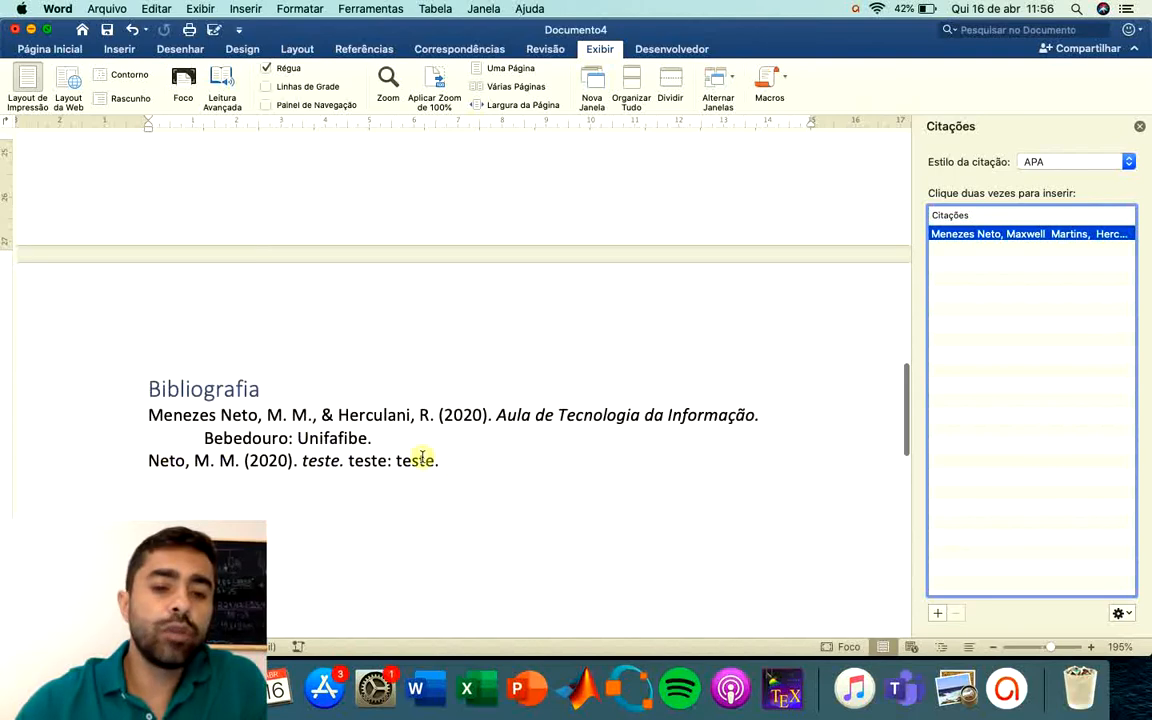
left_click(338, 416)
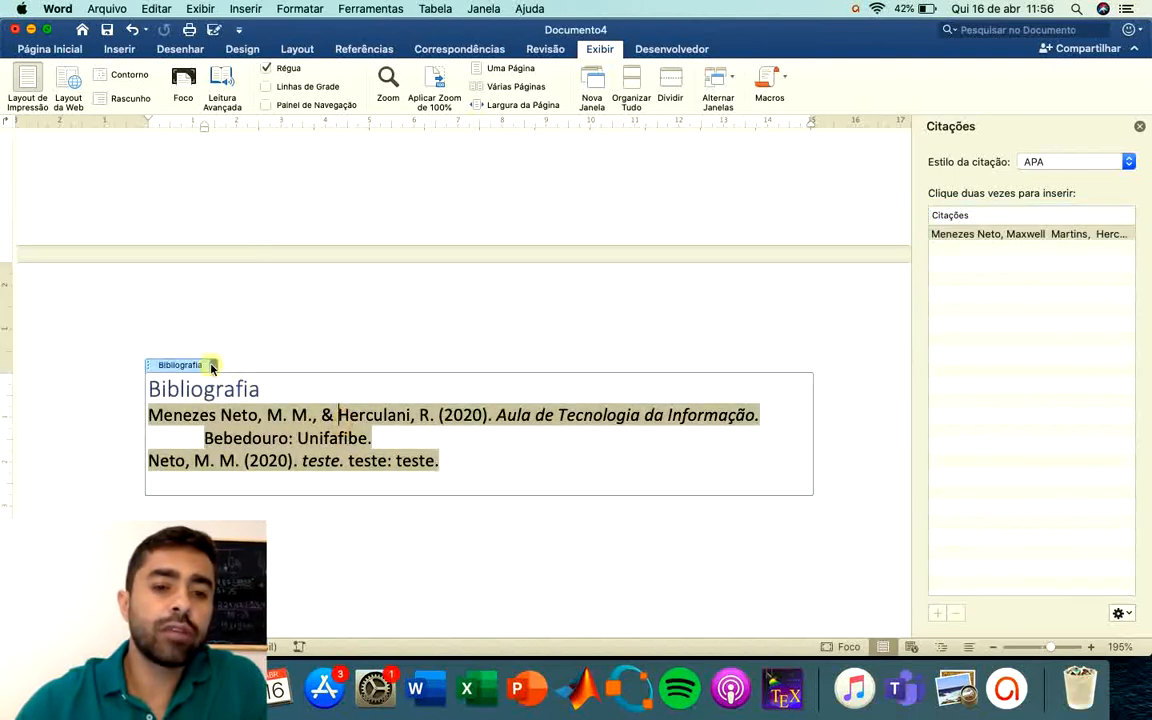
left_click(212, 367)
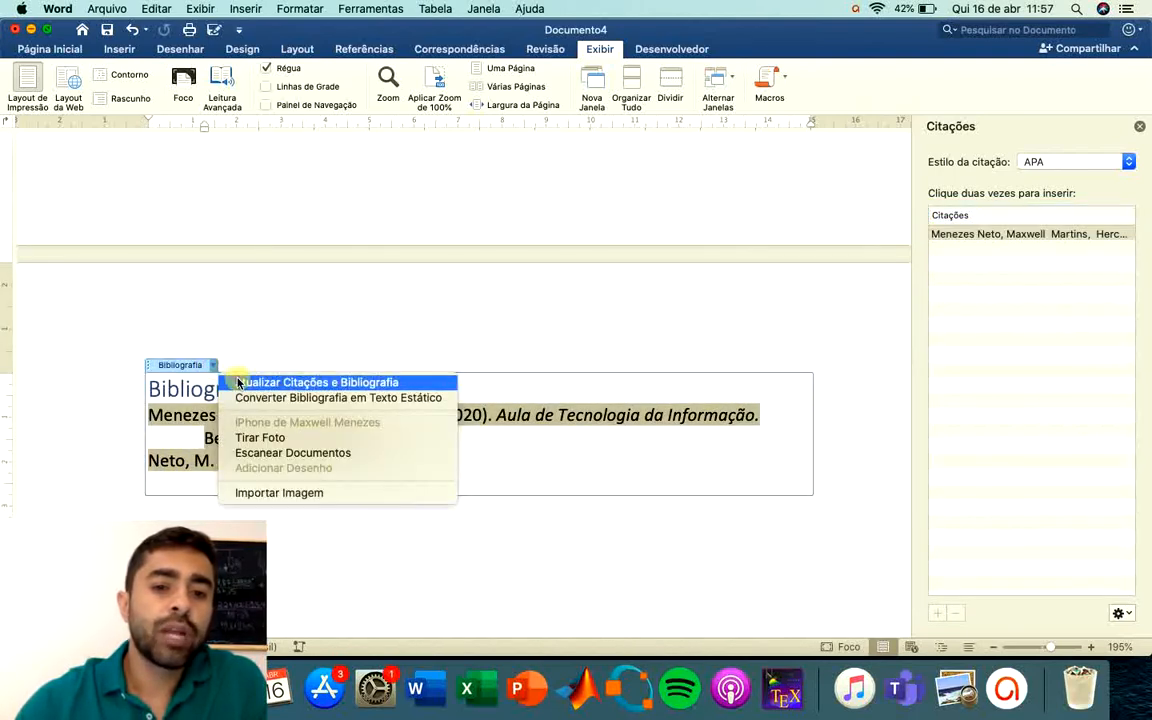
left_click(240, 383)
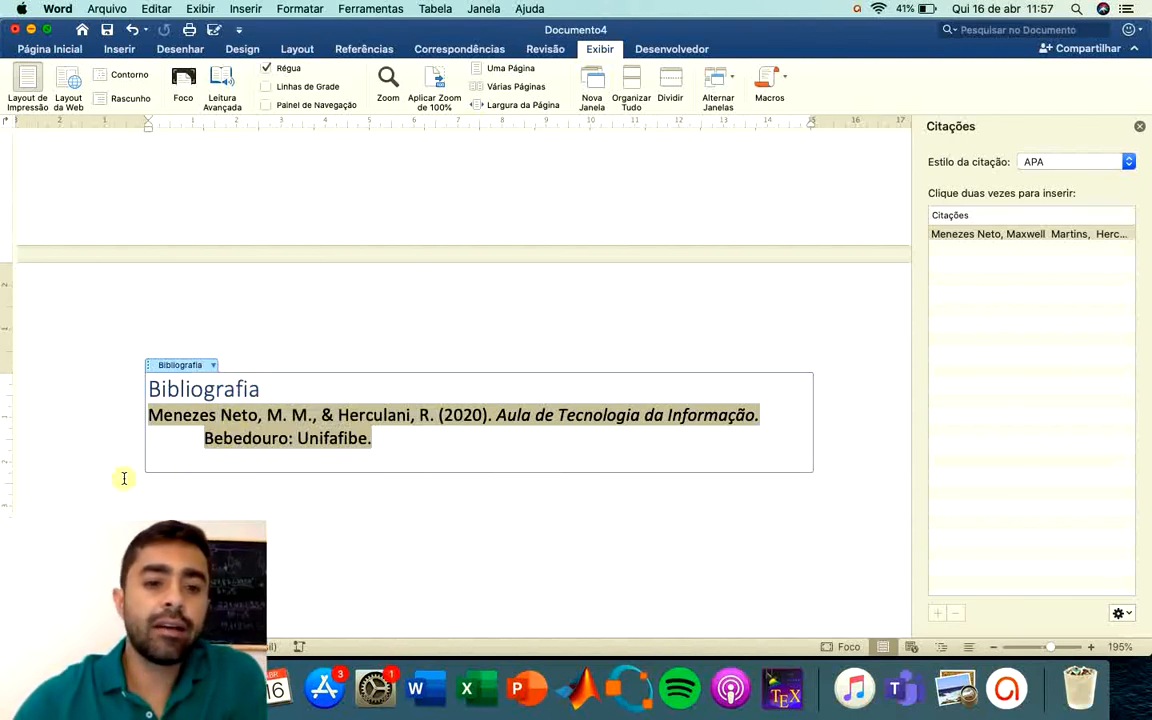
left_click(212, 458)
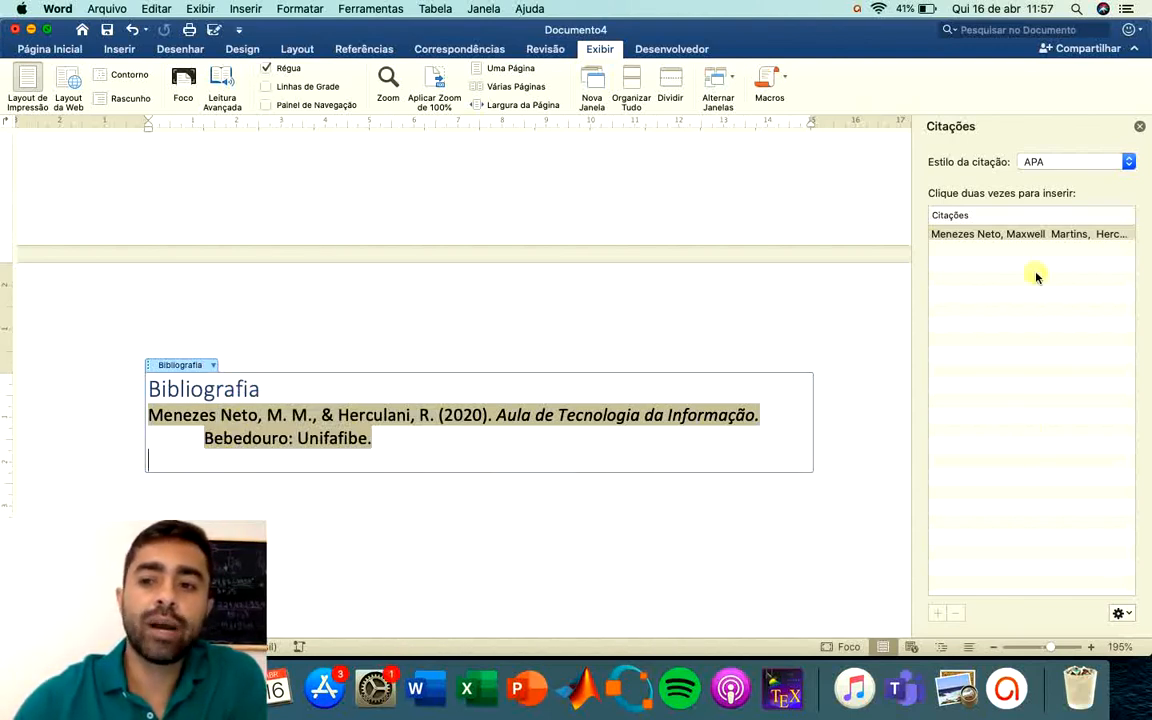
key("Down")
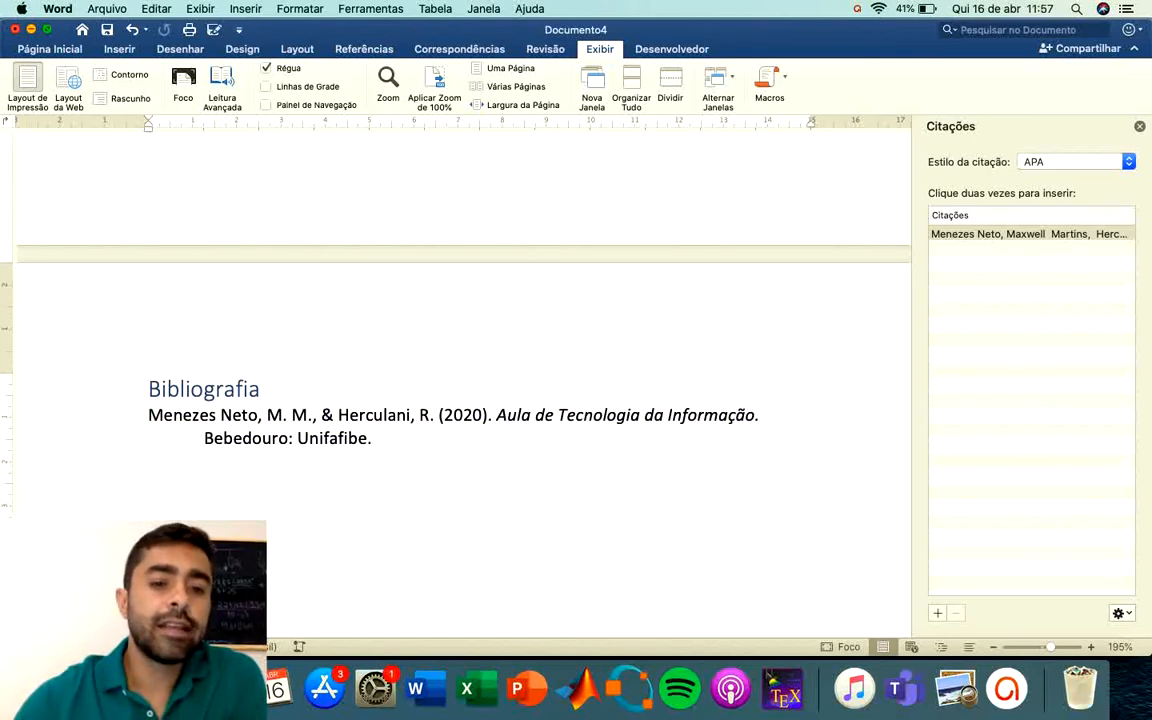
scroll(397, 356, "up", 1)
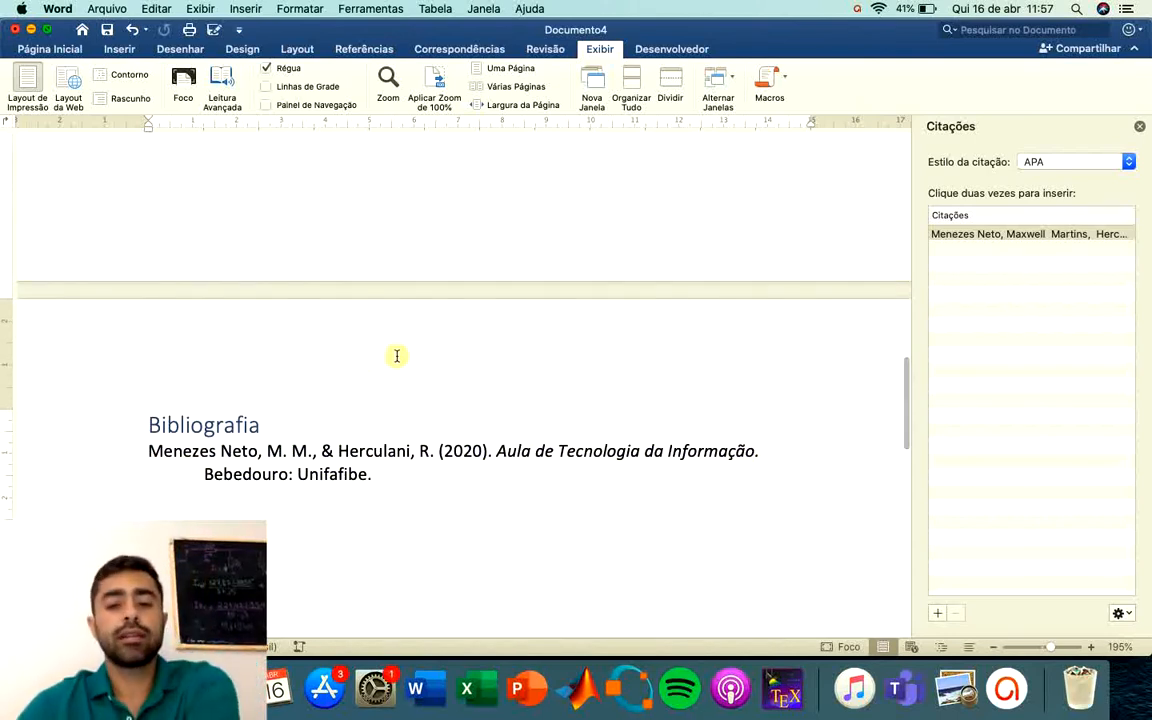
scroll(397, 356, "up", 3)
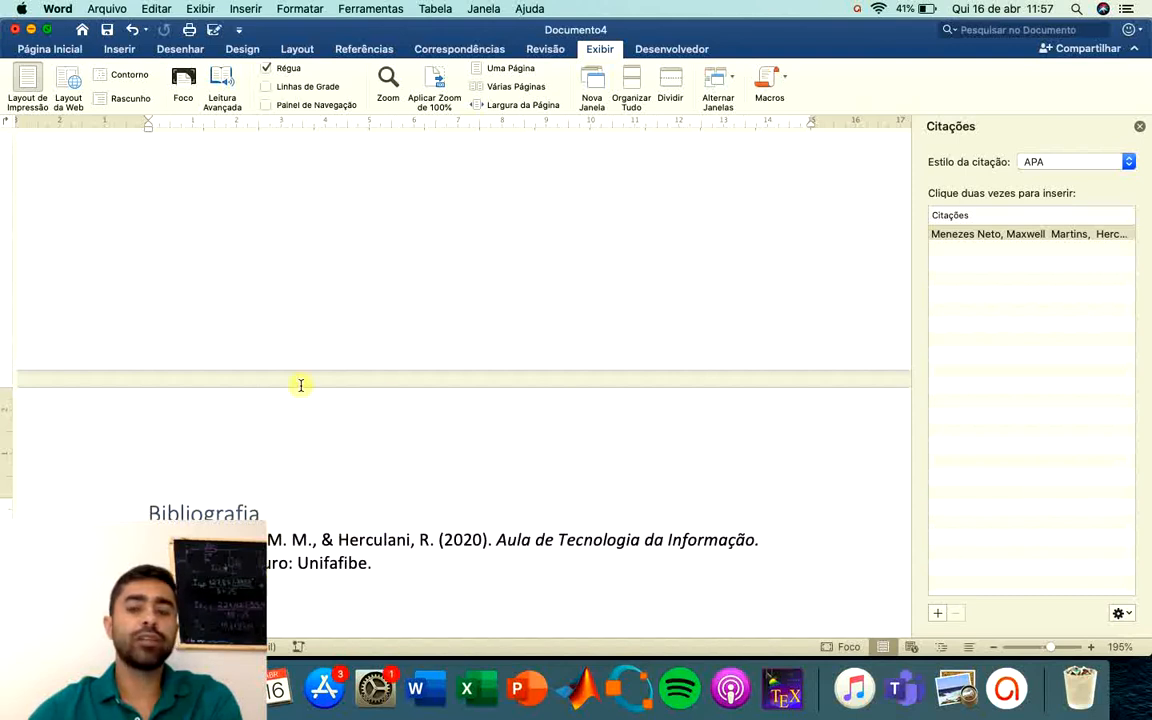
scroll(301, 385, "up", 8)
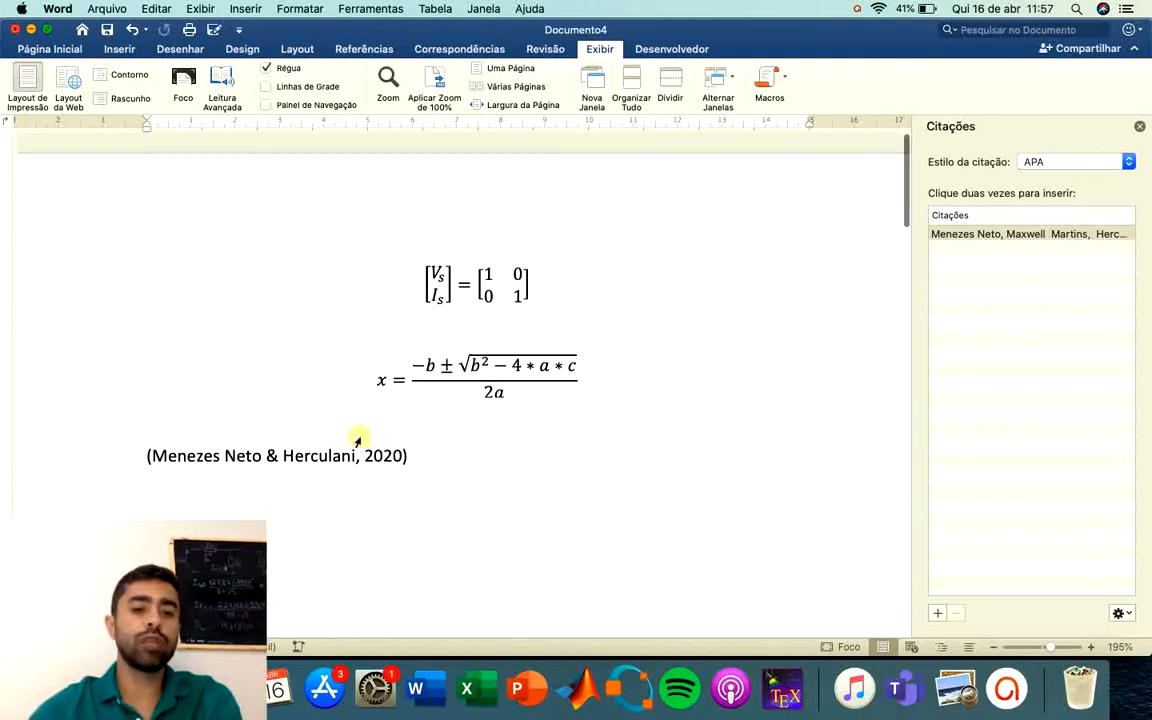
scroll(546, 463, "down", 10)
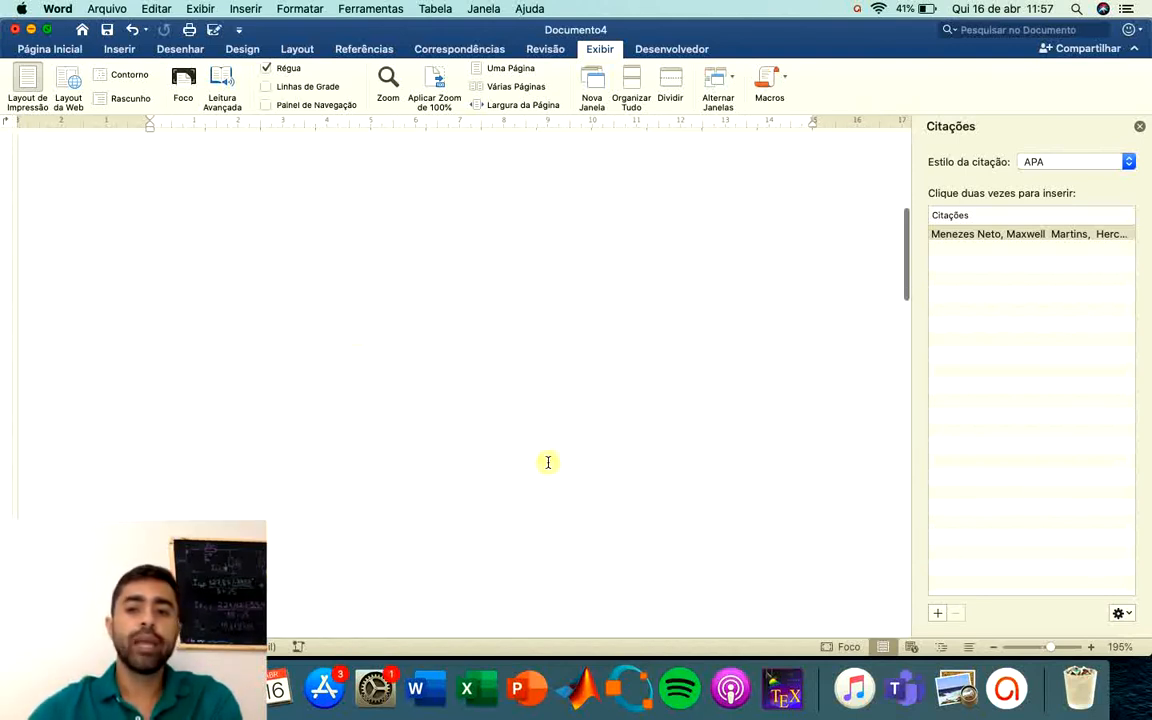
scroll(548, 462, "down", 4)
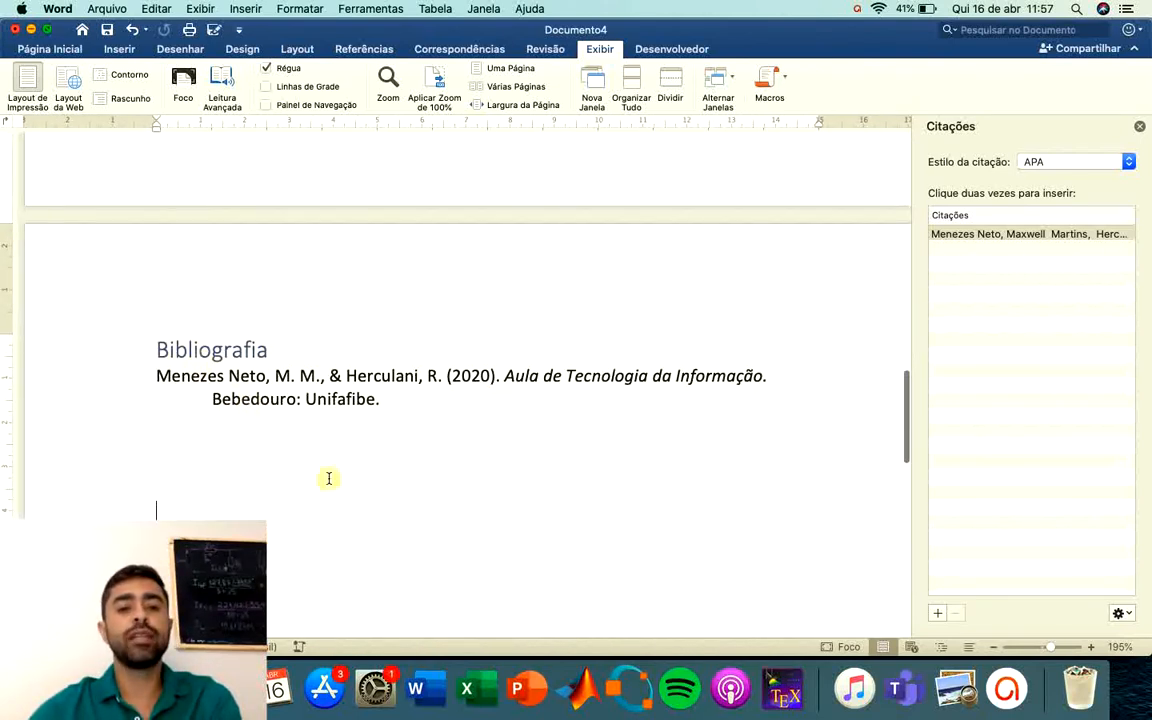
left_click(293, 510)
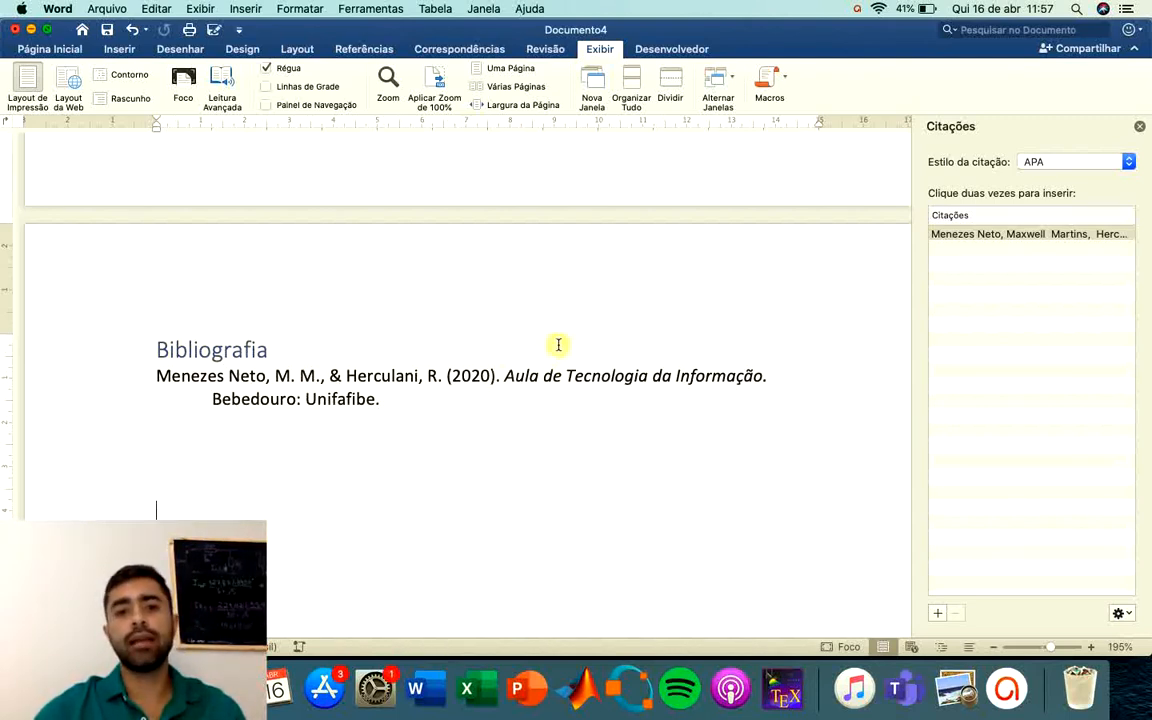
scroll(558, 342, "up", 10)
scroll(558, 342, "up", 1)
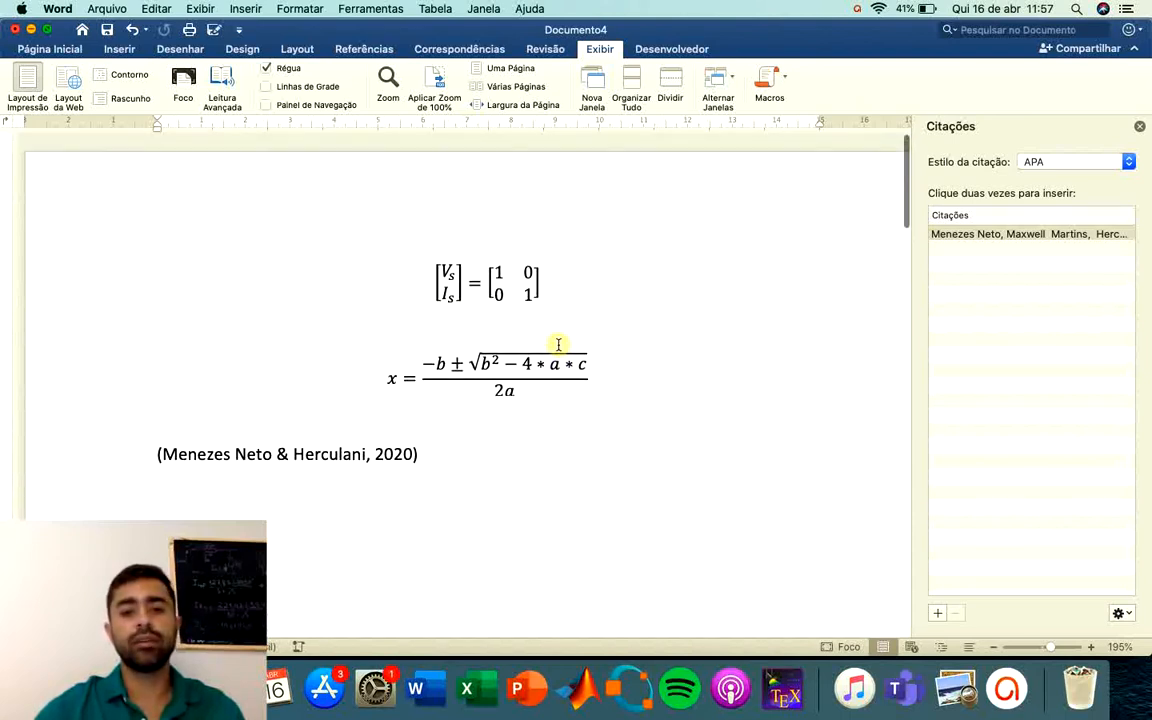